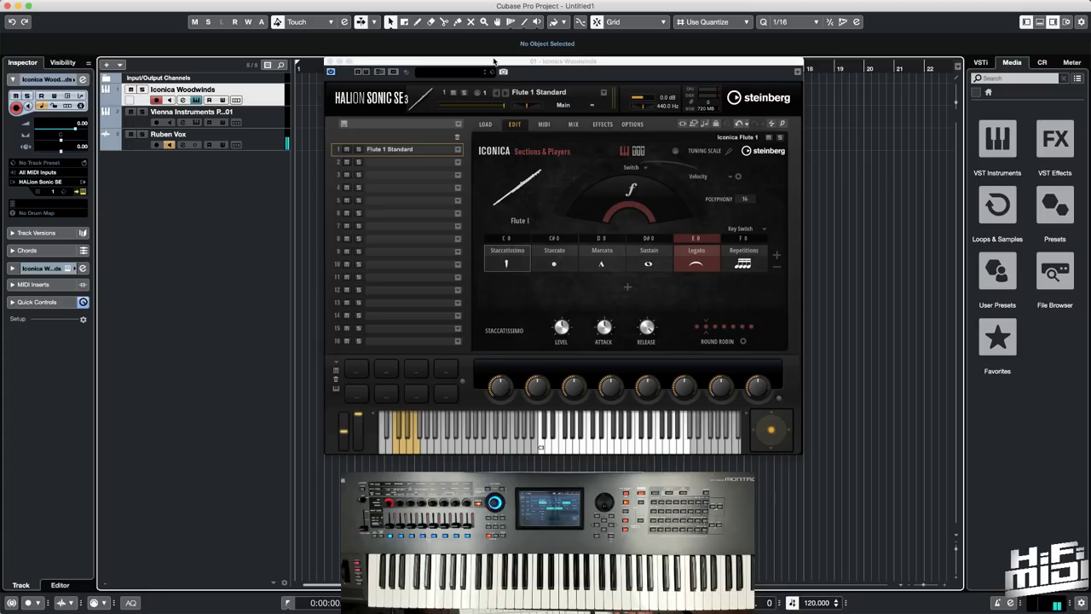
Step: Look through the library tiles, edit, MIDI, mixer and effects pages, ending on the flute articulation editor
left_click(590, 63)
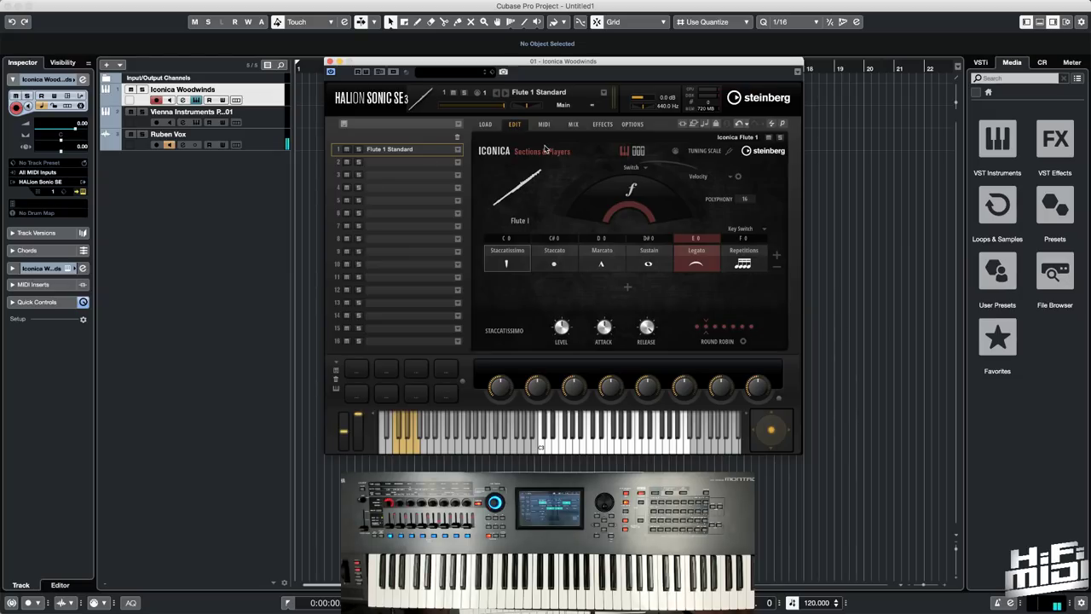
left_click(485, 124)
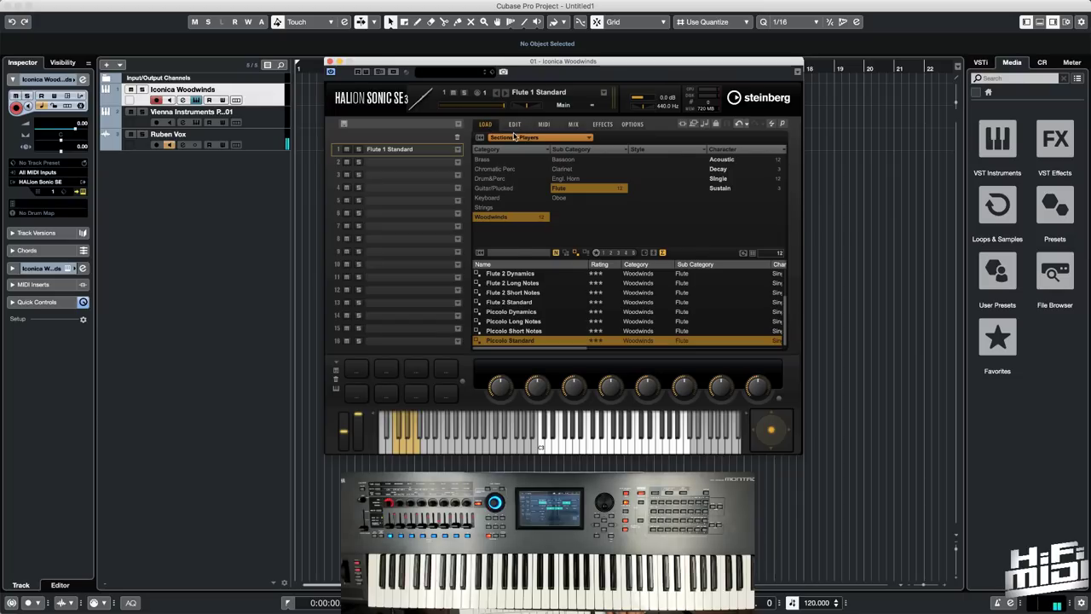
left_click(520, 136)
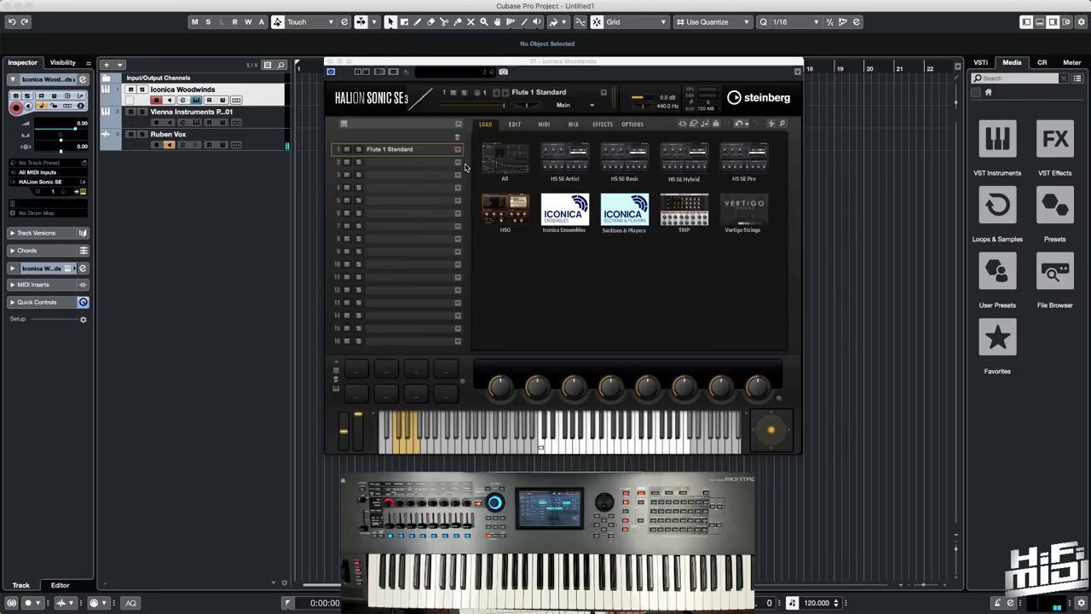
left_click(513, 126)
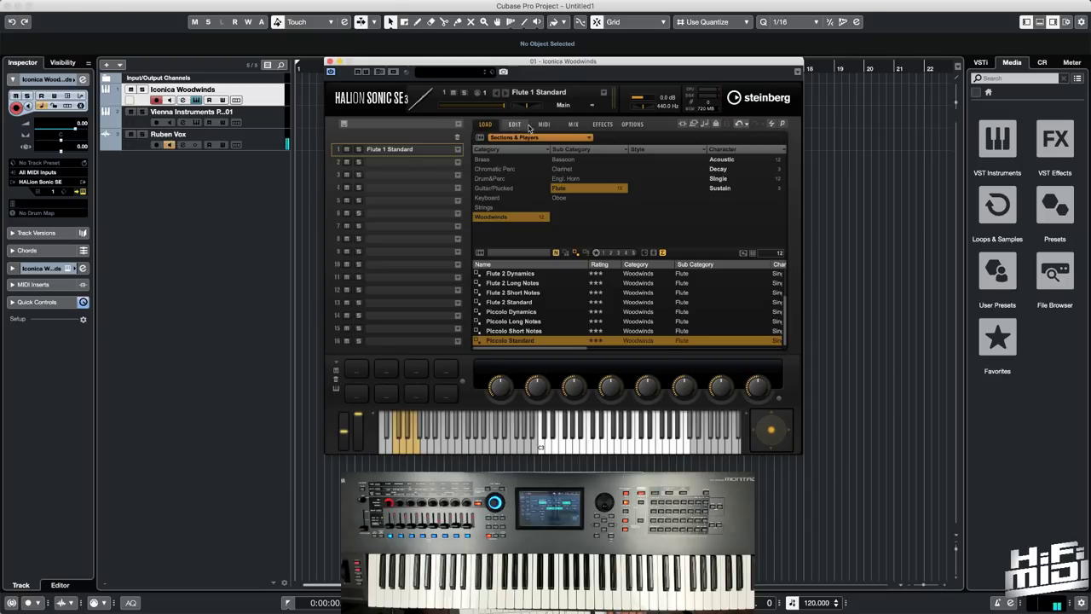
left_click(544, 125)
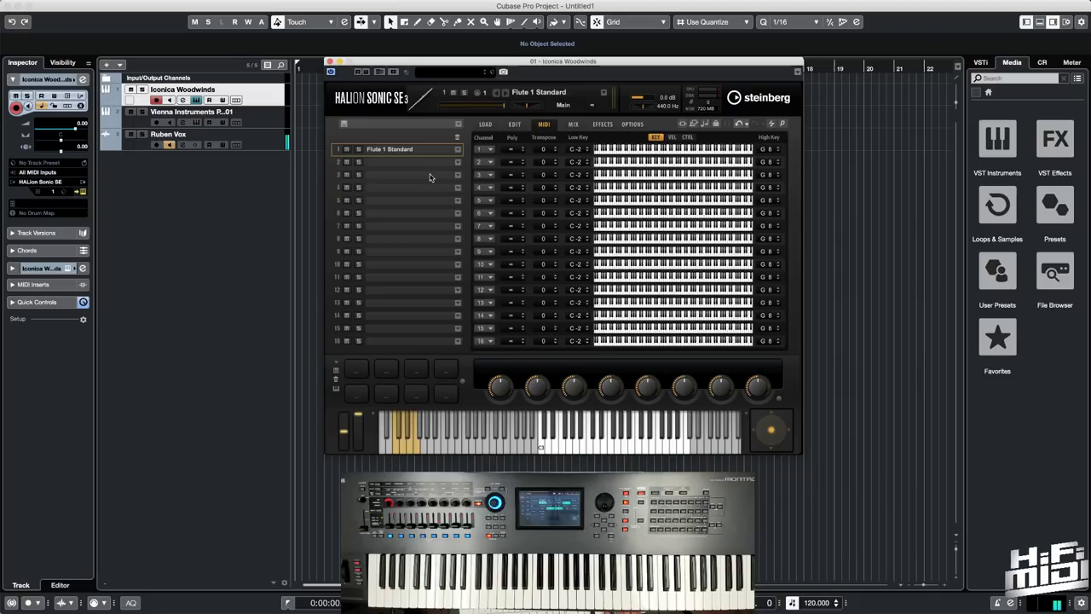
left_click(573, 124)
left_click(602, 124)
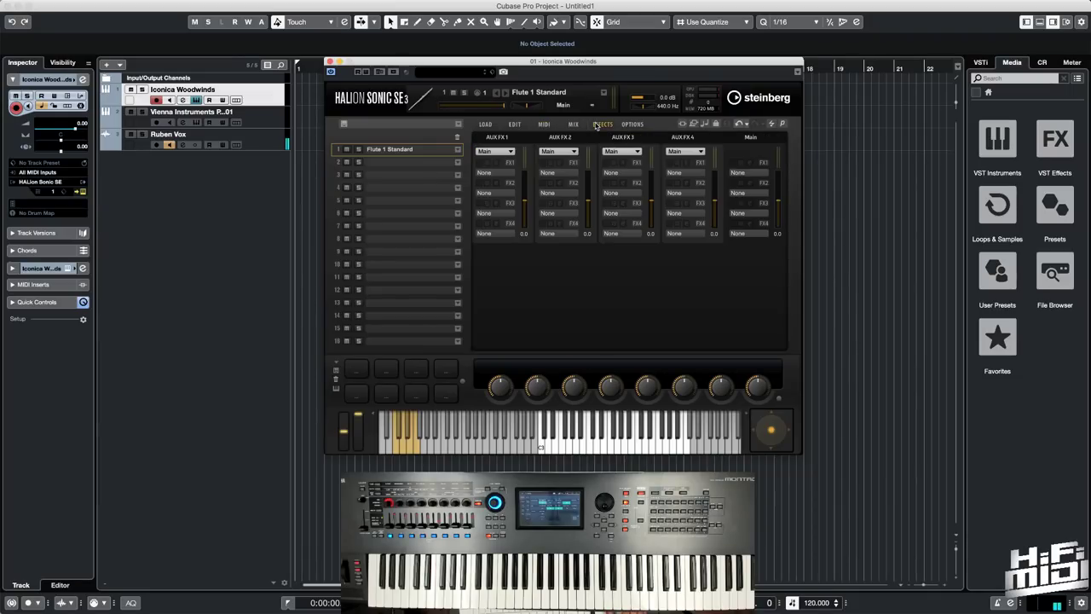
left_click(515, 124)
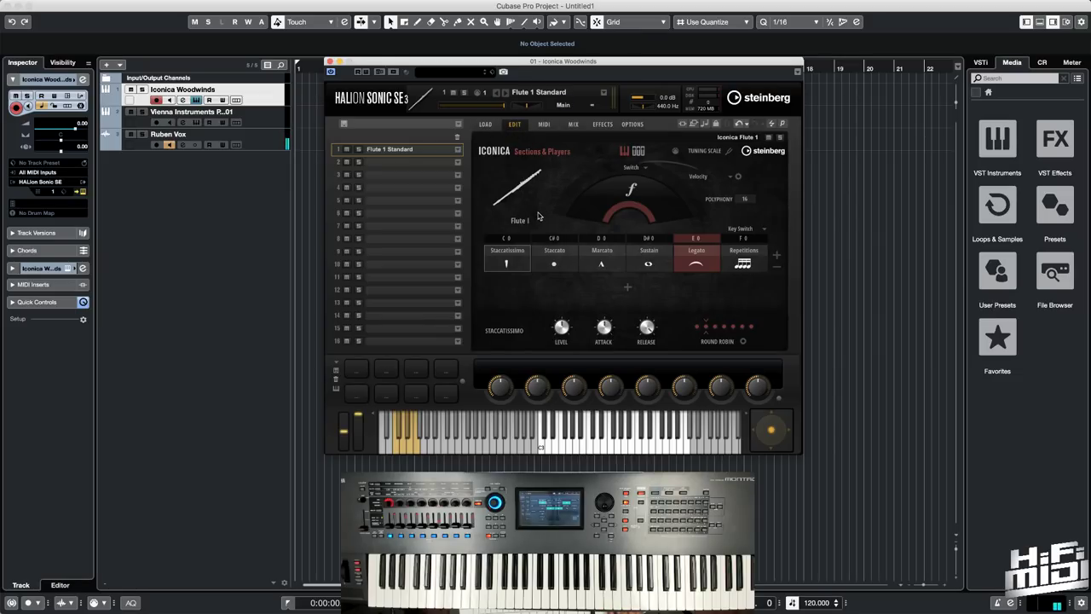
Step: Step through the Bassoon, Clarinet, English Horn and Flute woodwind presets, finishing on the Oboe list
left_click(485, 125)
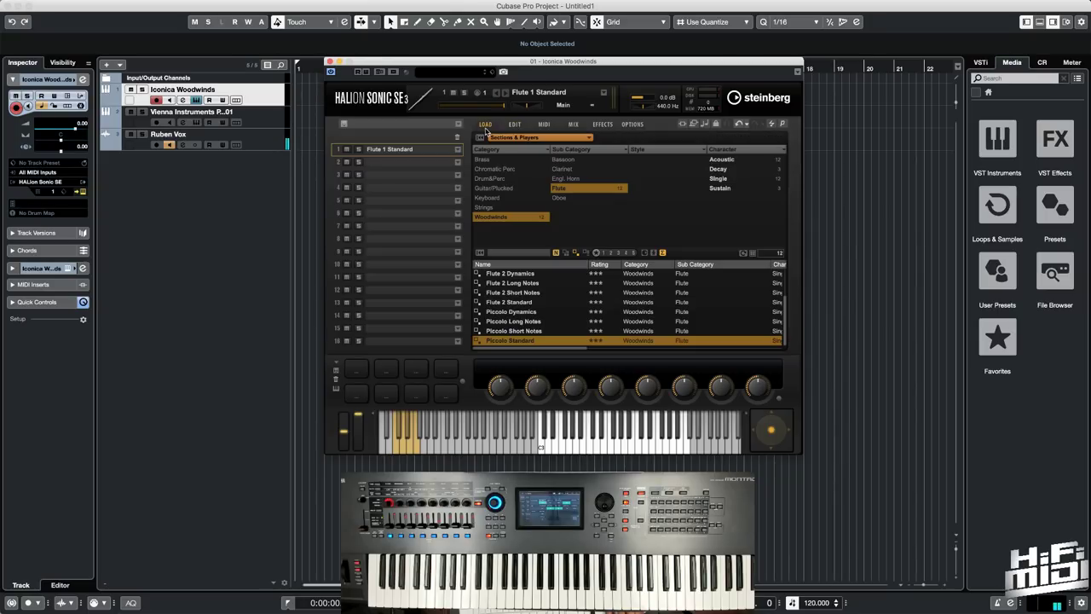
left_click(576, 161)
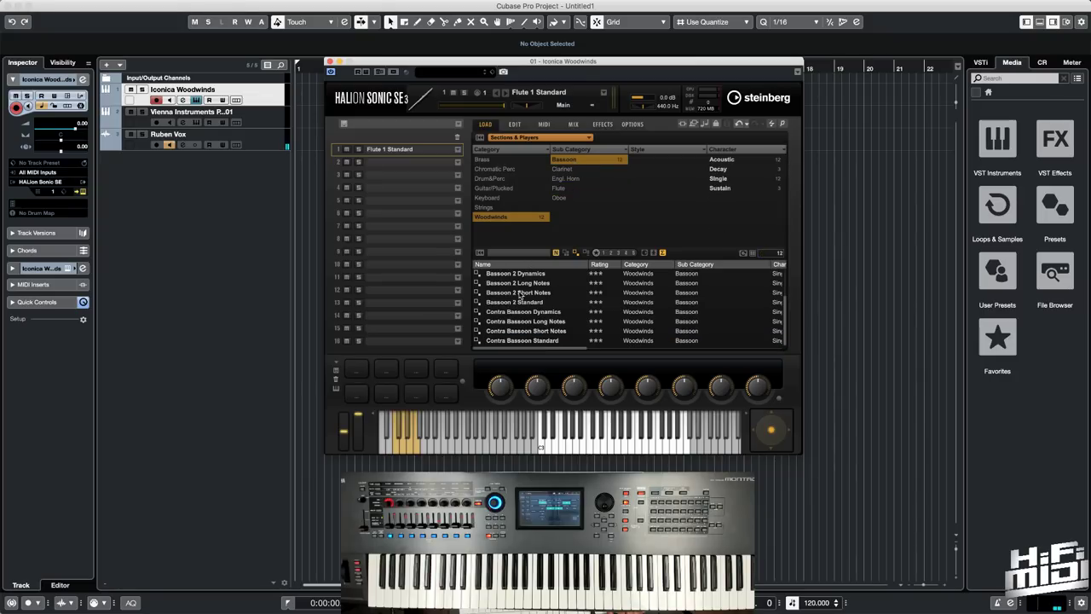
left_click(576, 170)
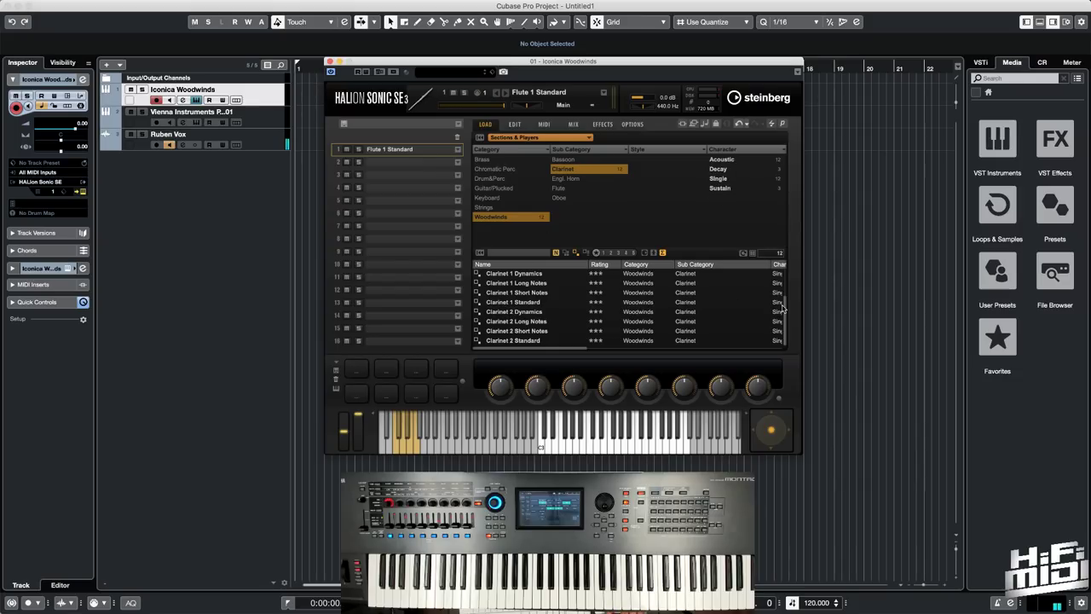
scroll(538, 281, "up", 4)
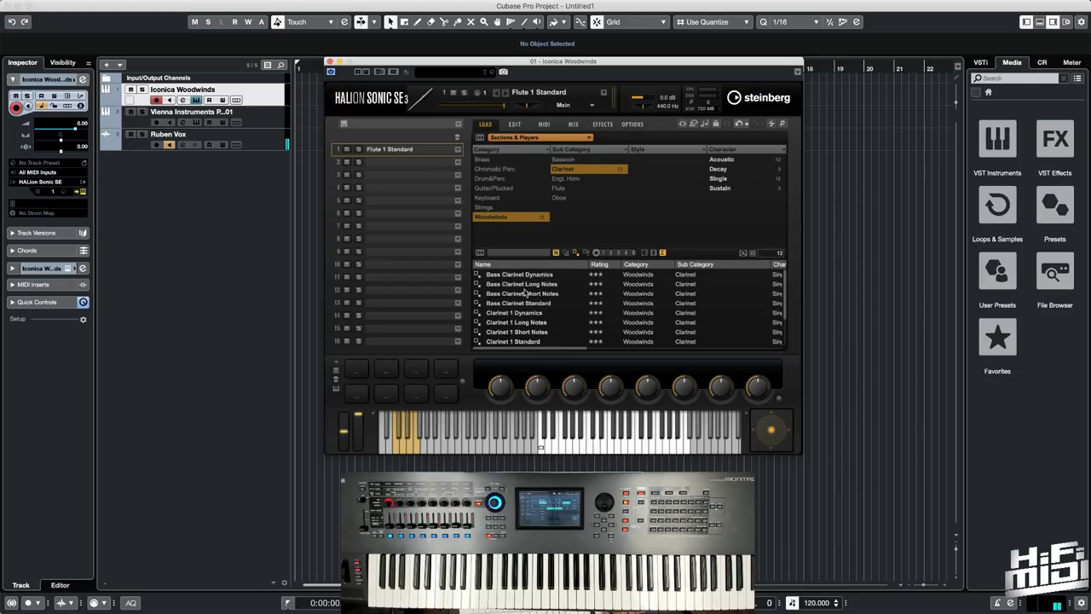
left_click(574, 179)
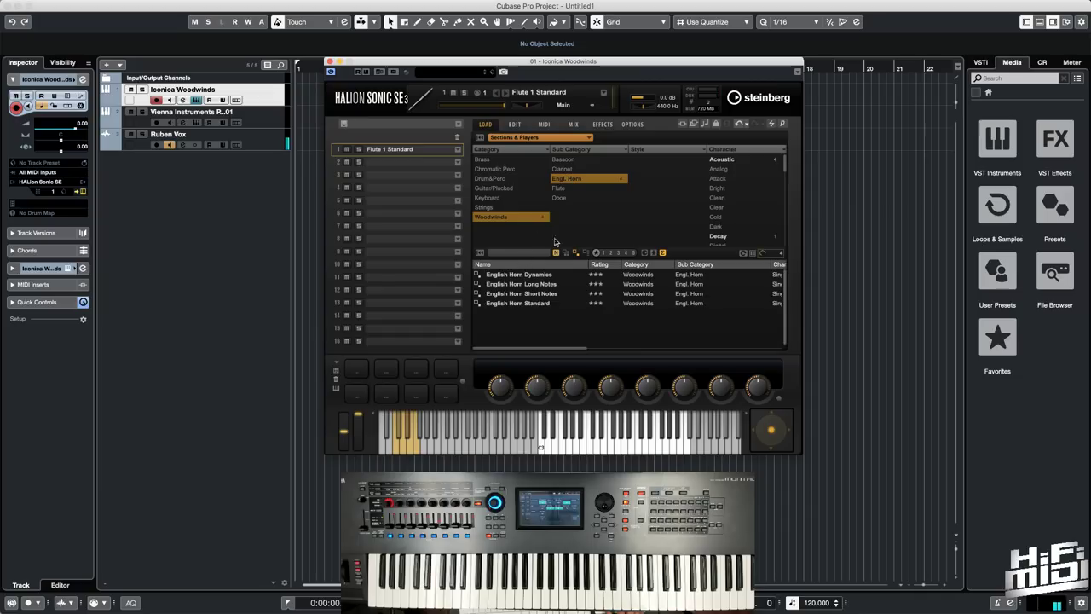
left_click(572, 190)
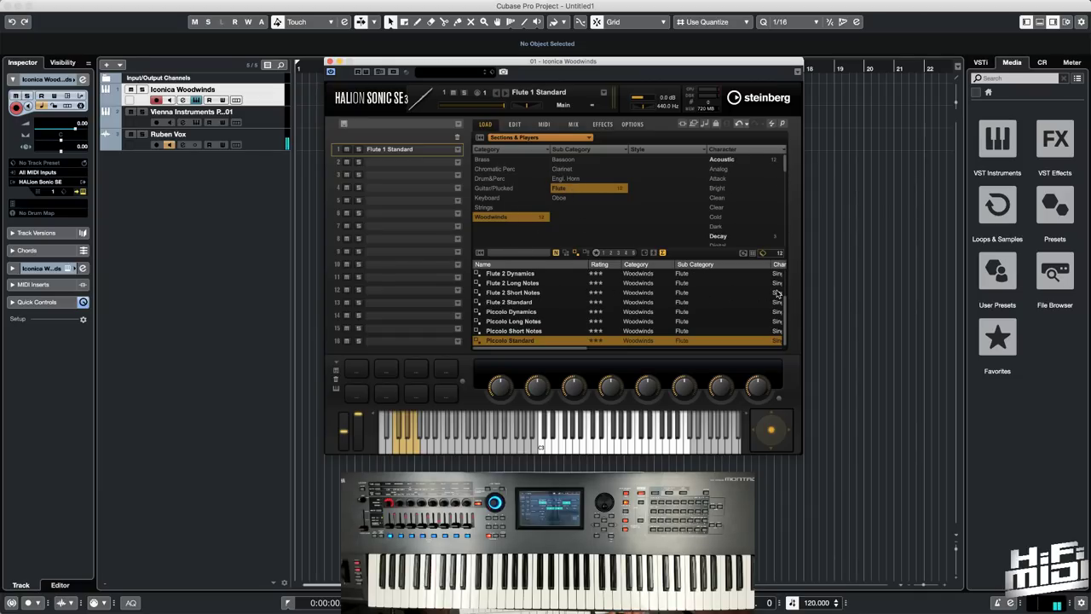
scroll(785, 299, "up", 1)
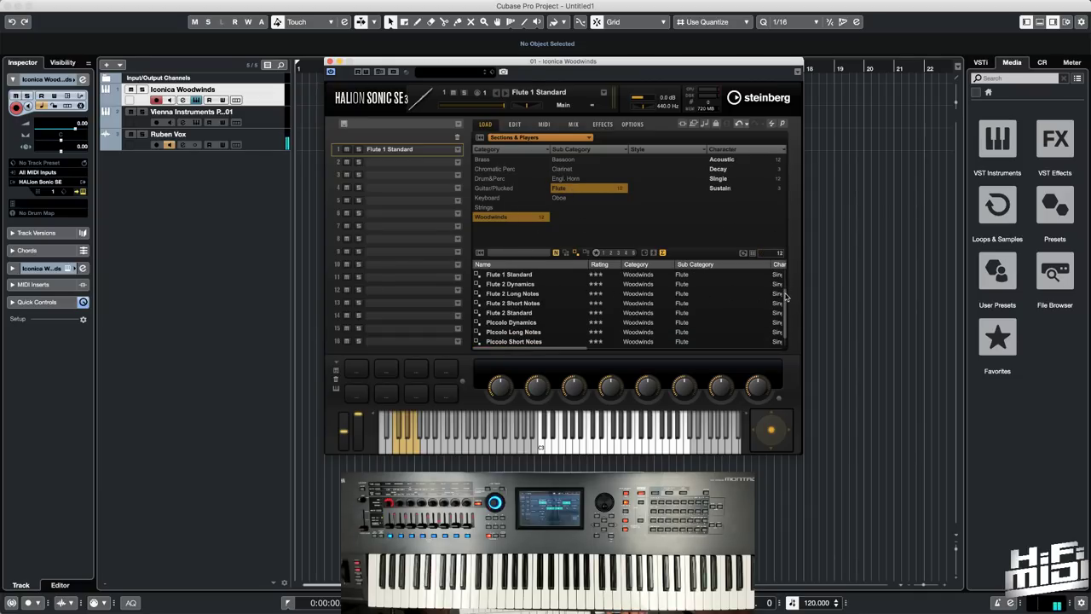
scroll(785, 296, "down", 1)
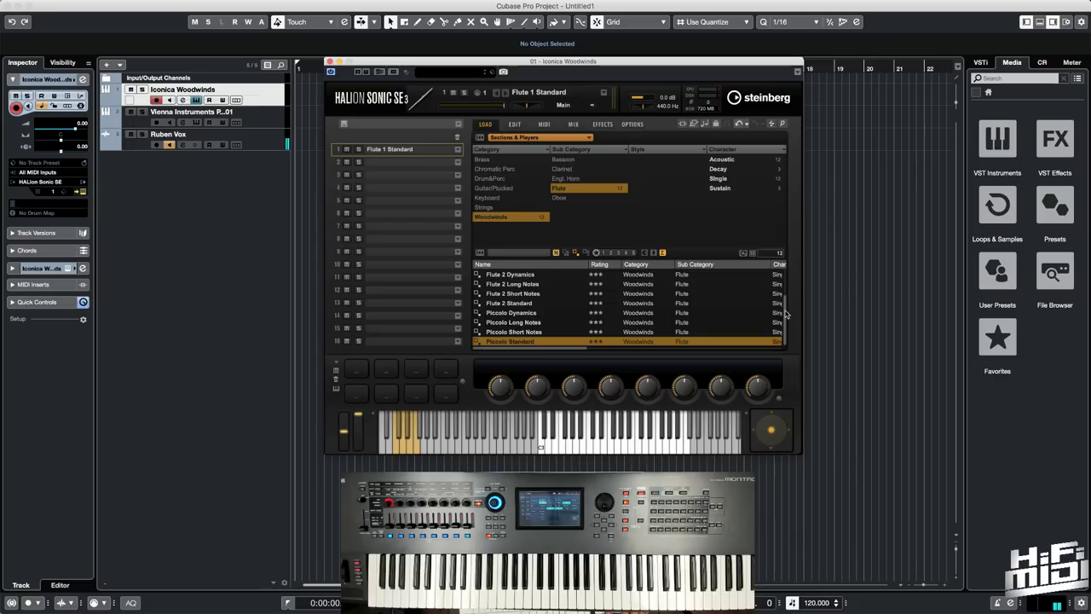
left_click(577, 199)
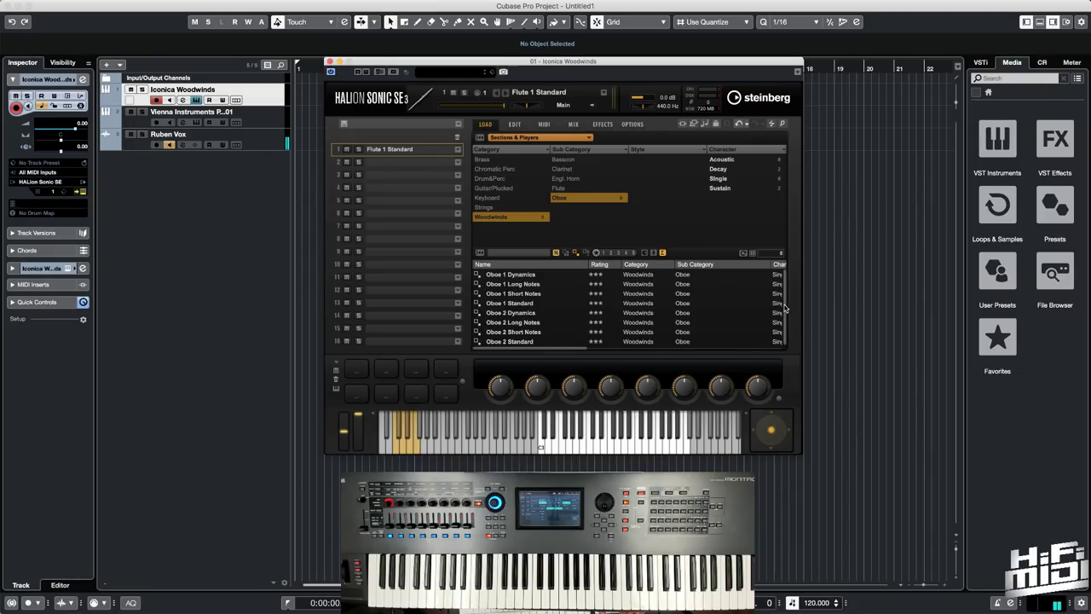
Step: Select Flute in the Sub Category column and go back to Flute 1's articulation editor
left_click(576, 189)
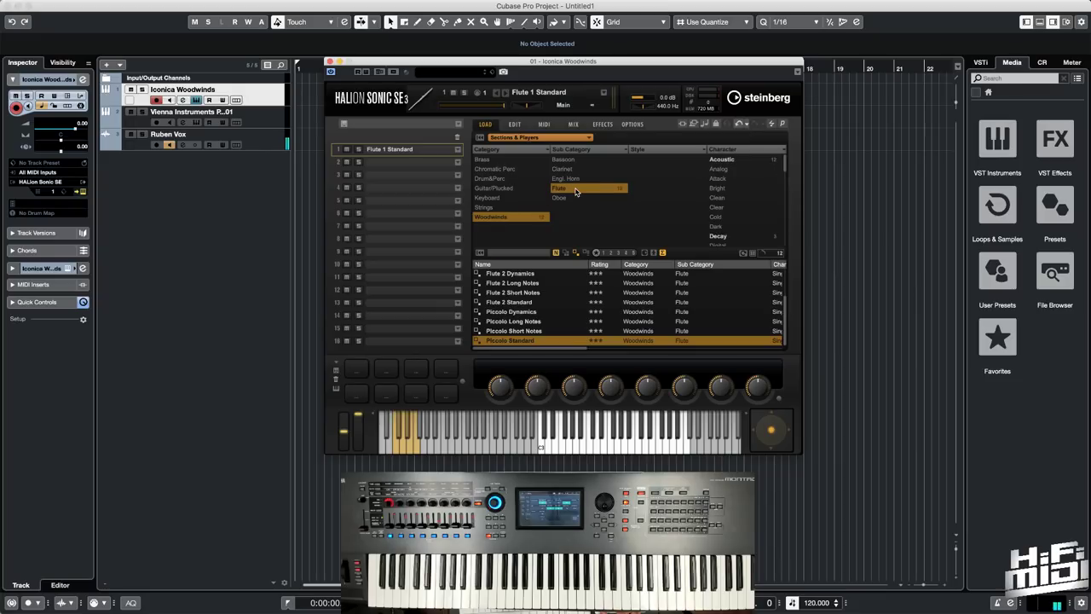
left_click(515, 125)
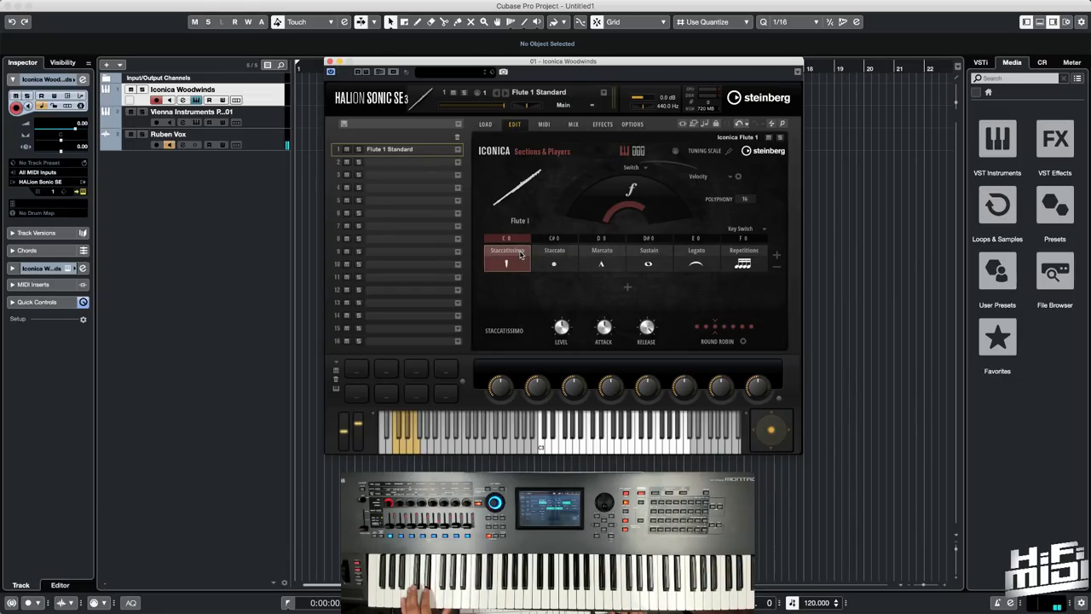
Step: Change the first articulation slot from Staccatissimo to Fortepiano
left_click(521, 254)
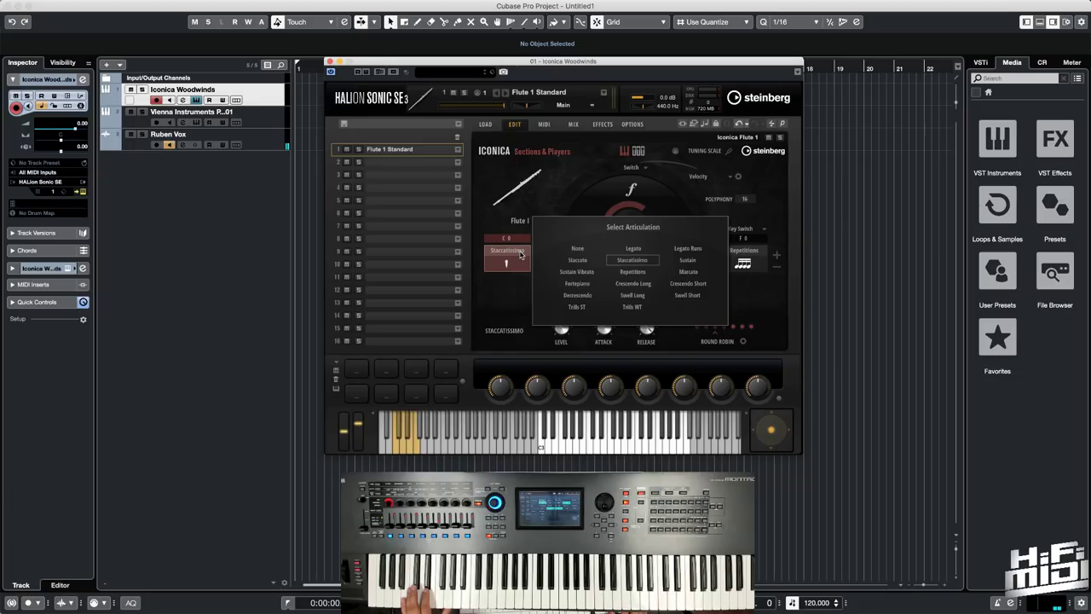
left_click(578, 284)
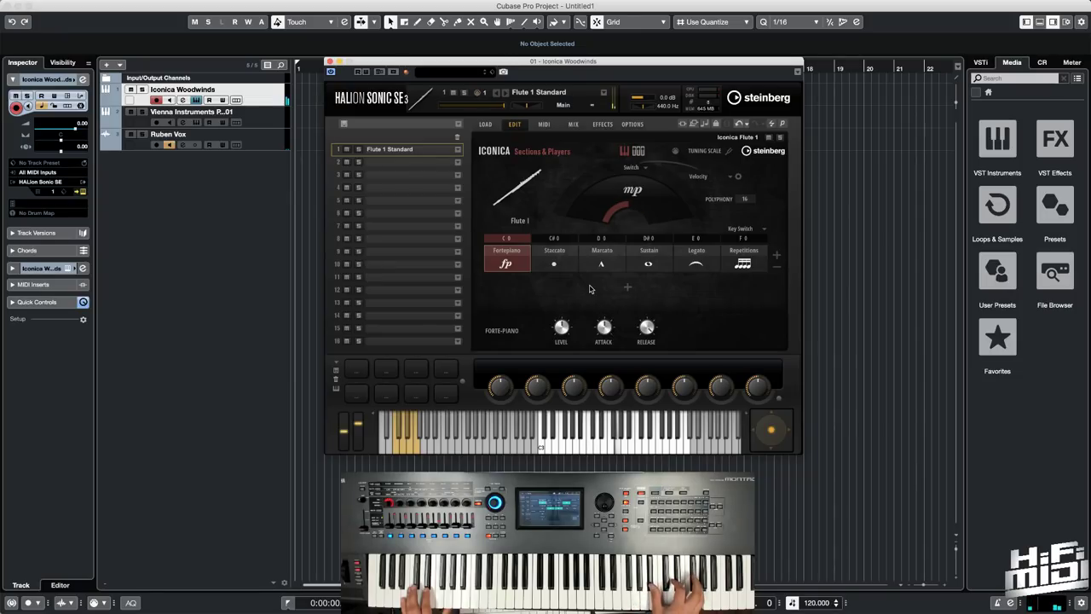
left_click(516, 250)
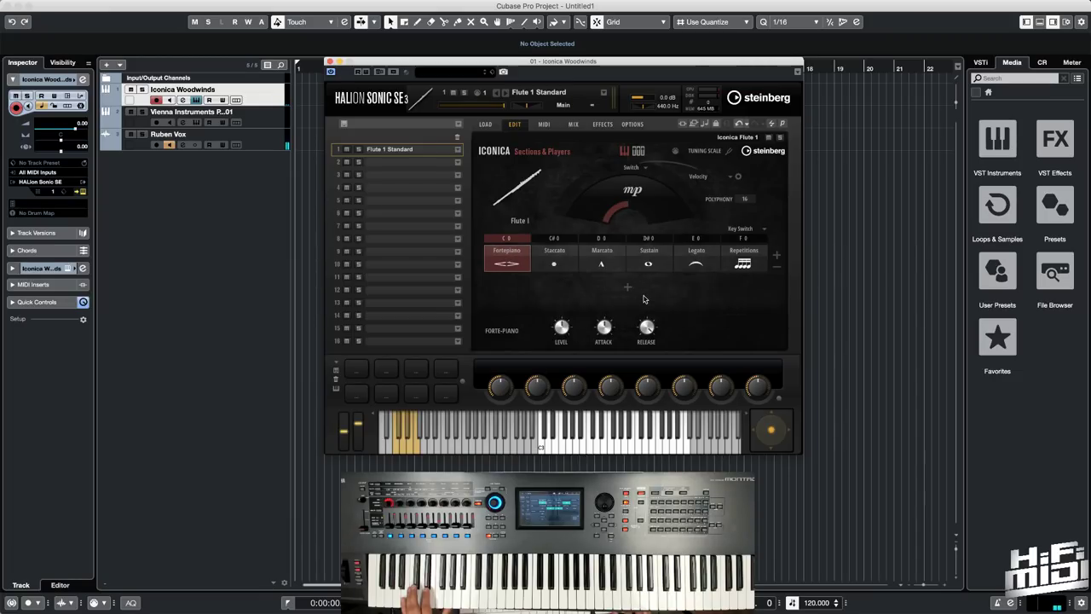
Step: Pick Swell Long for the first articulation slot in place of Fortepiano
left_click(633, 295)
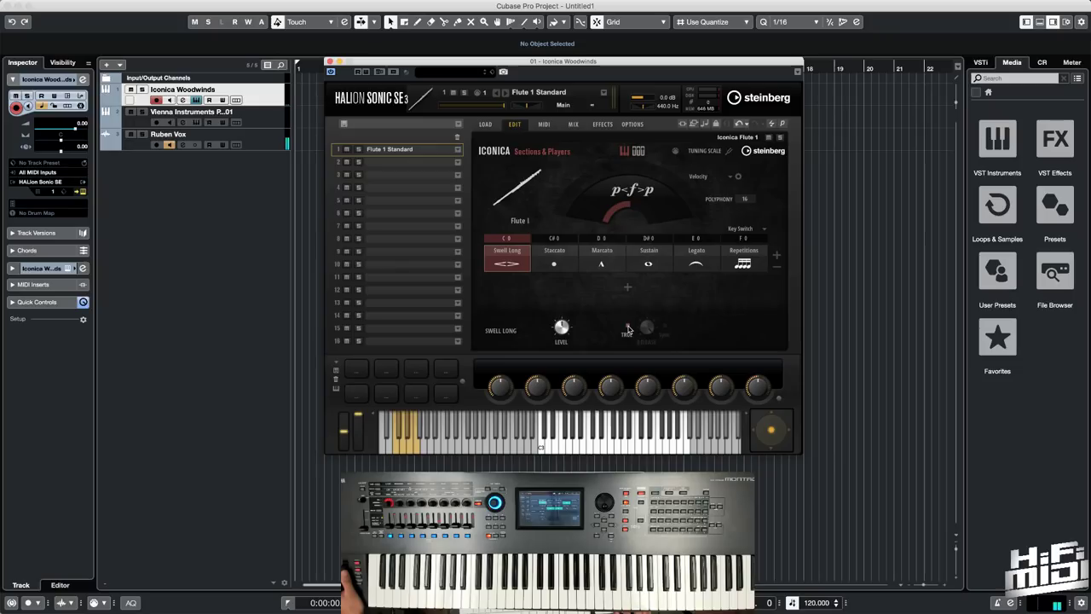
Step: Turn off TRUE release under Swell Long so the Release knob becomes active
left_click(628, 328)
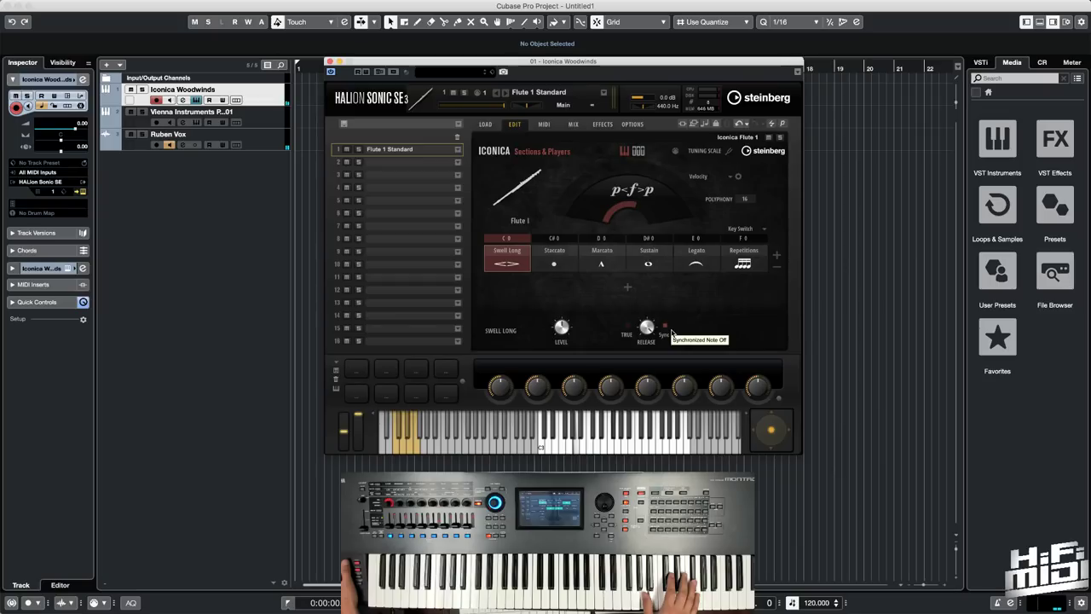
Step: Swap the C0 slot's Swell Long for Trills WT whole-tone trills
left_click(508, 256)
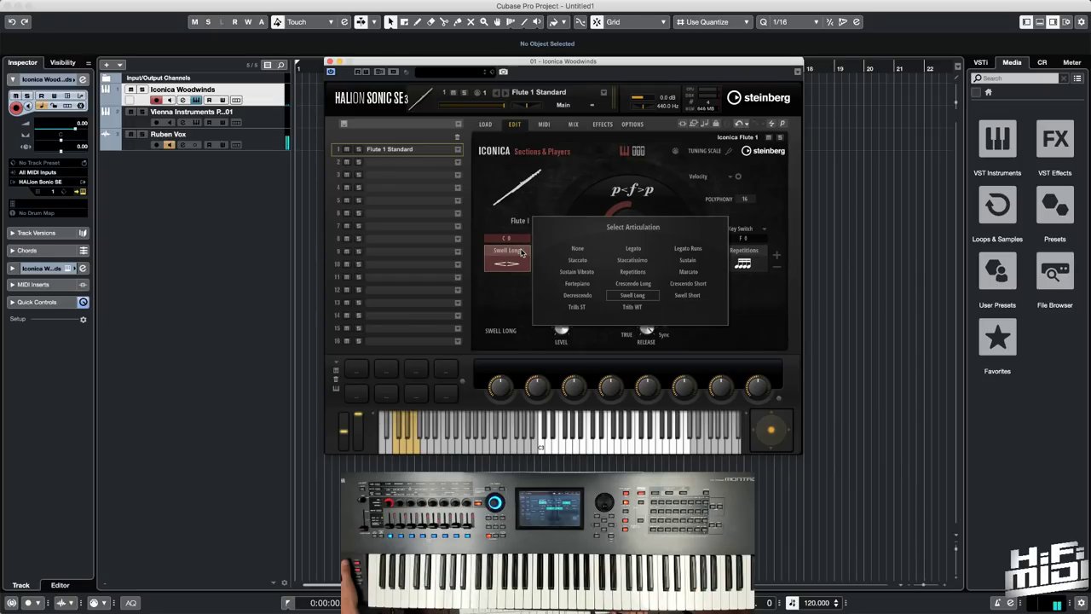
left_click(644, 308)
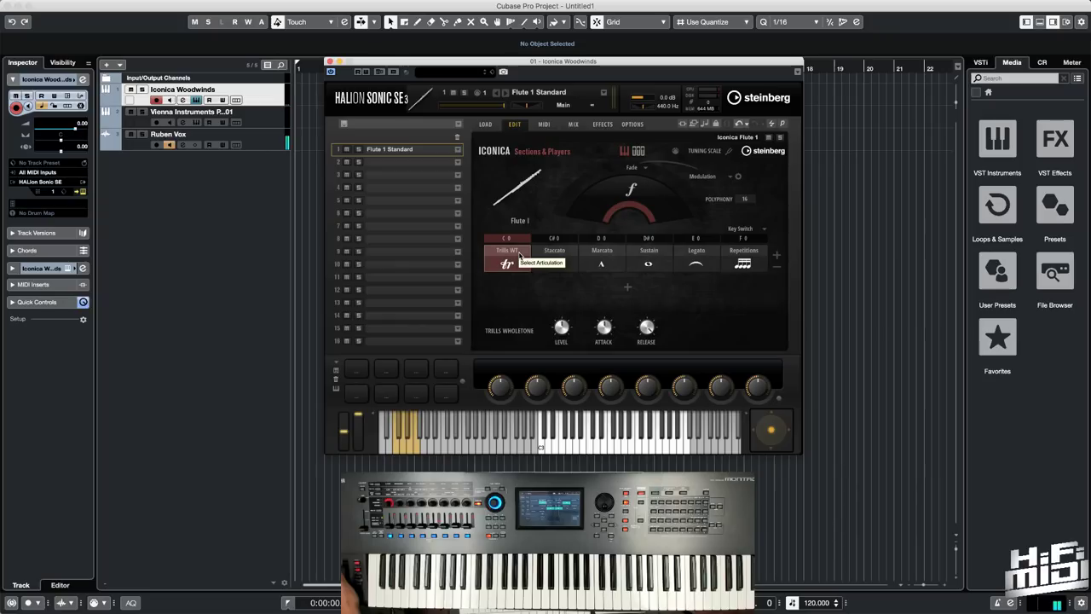
left_click(519, 255)
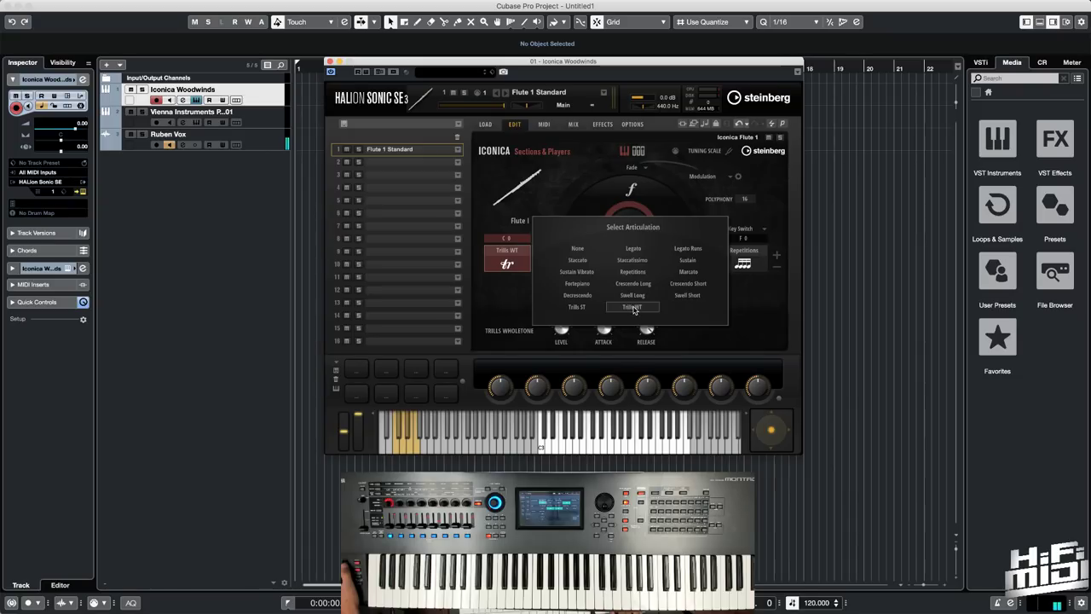
Step: Set the C0 slot to Trills ST and remove Repetitions and the empty slots, leaving C0–E0
left_click(576, 307)
left_click(507, 256)
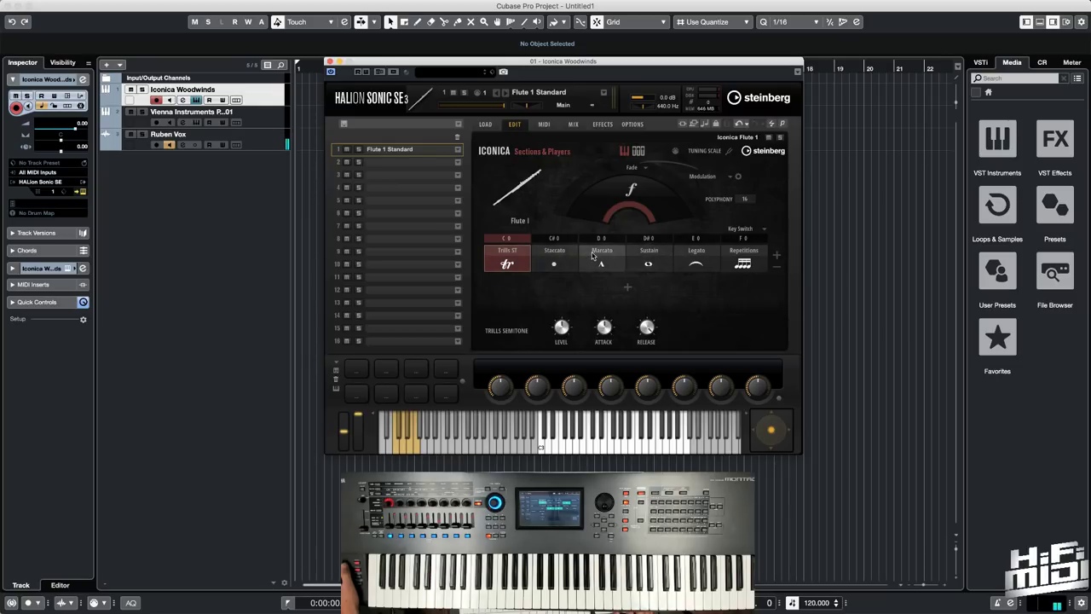
double_click(778, 260)
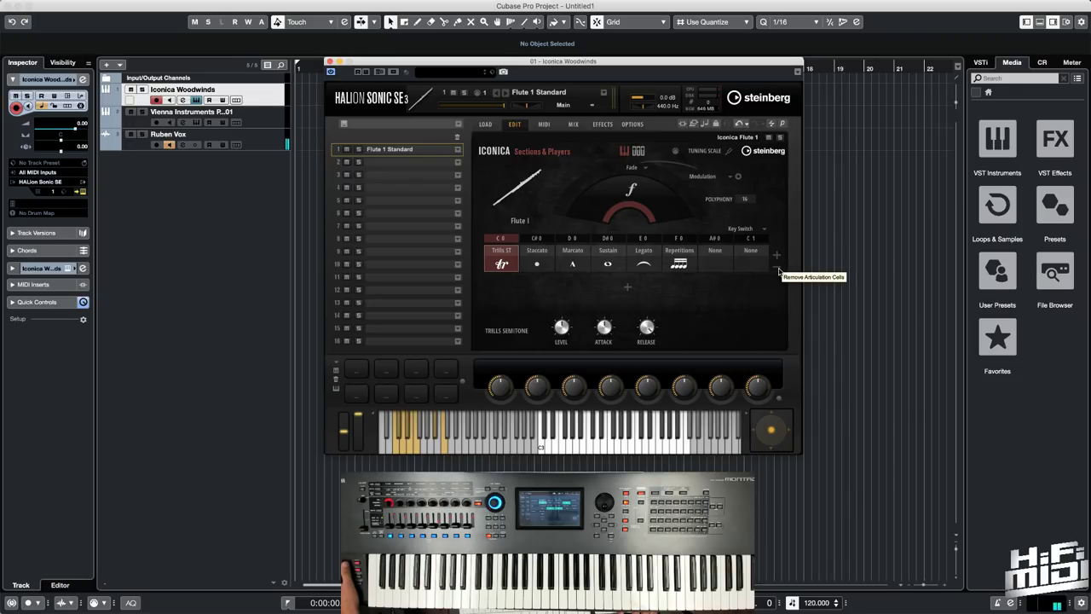
left_click(778, 271)
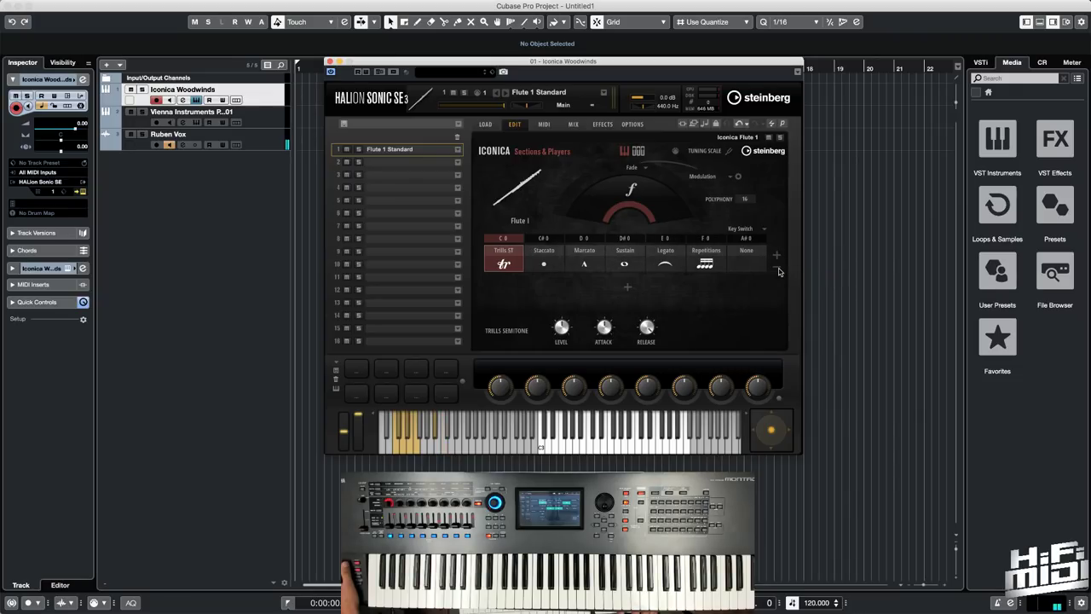
left_click(778, 271)
left_click(778, 271)
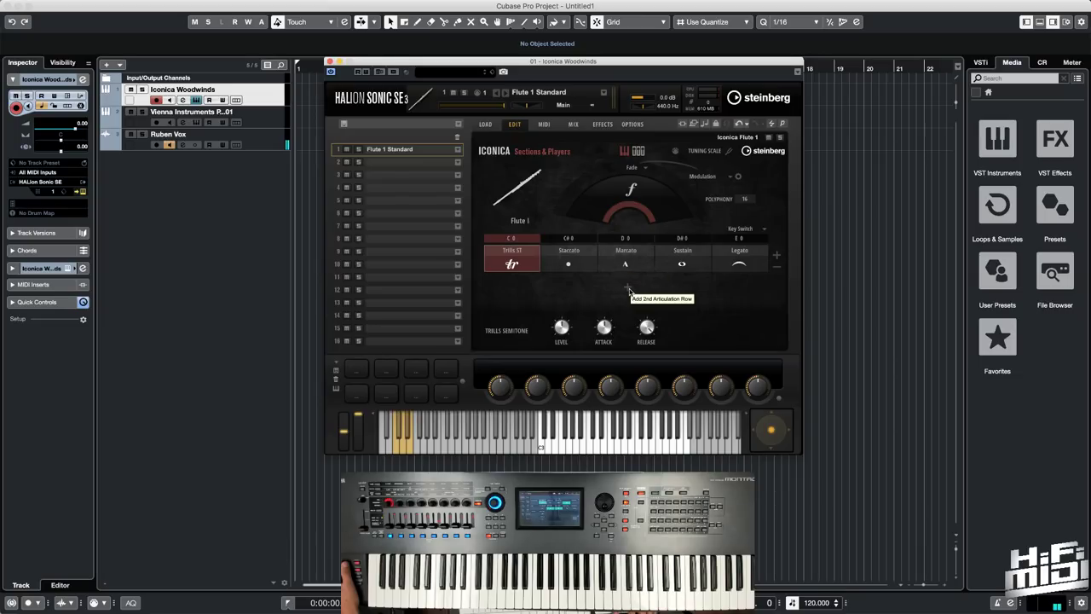
Step: Add a second articulation row in Layer mode and place Sustain beneath the C#0 Staccato
left_click(628, 289)
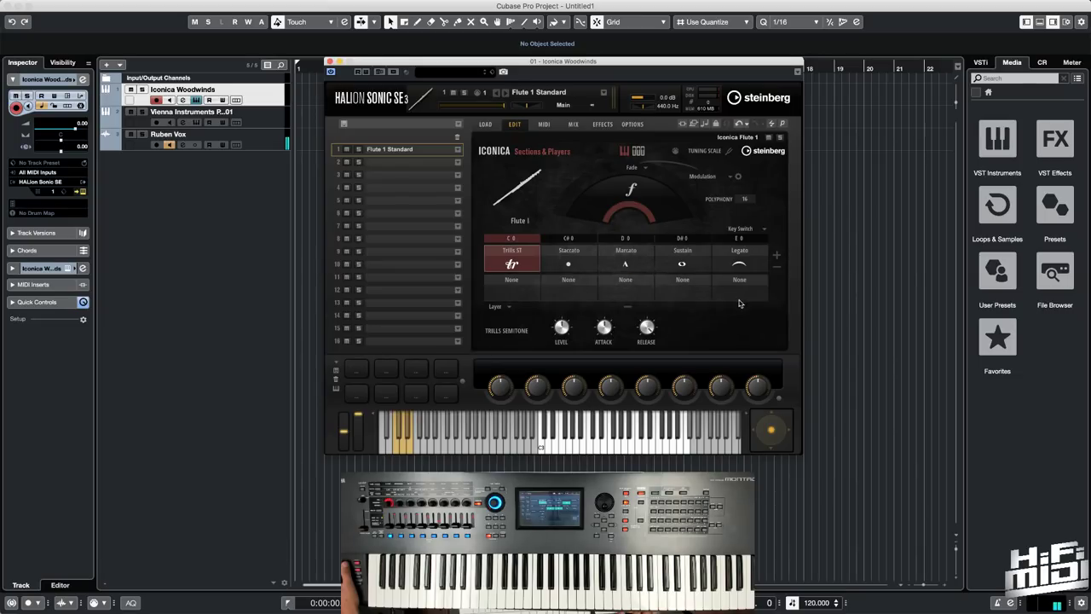
left_click(506, 308)
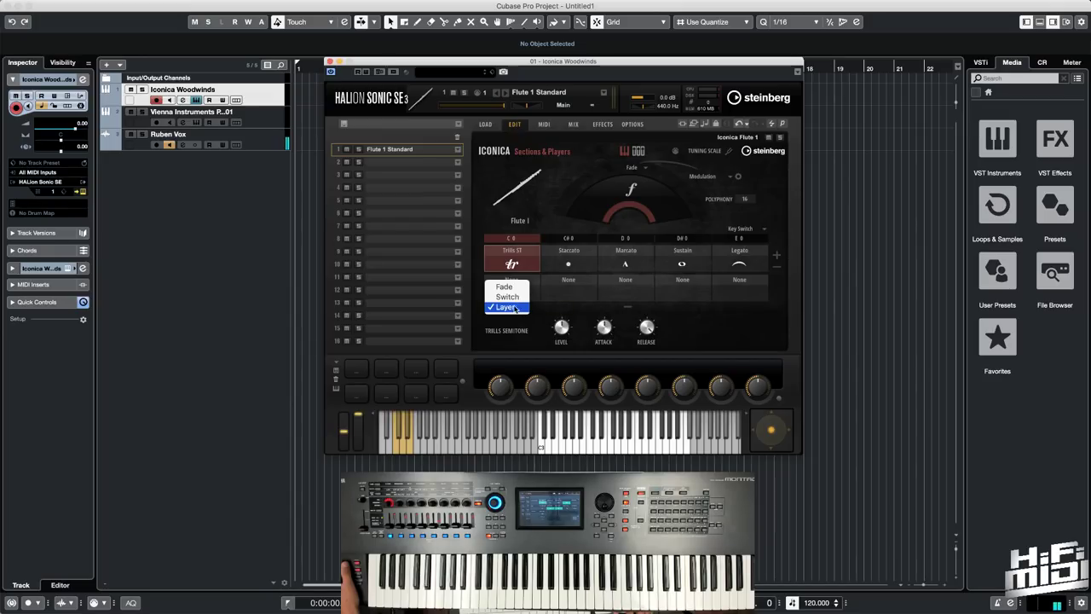
left_click(712, 327)
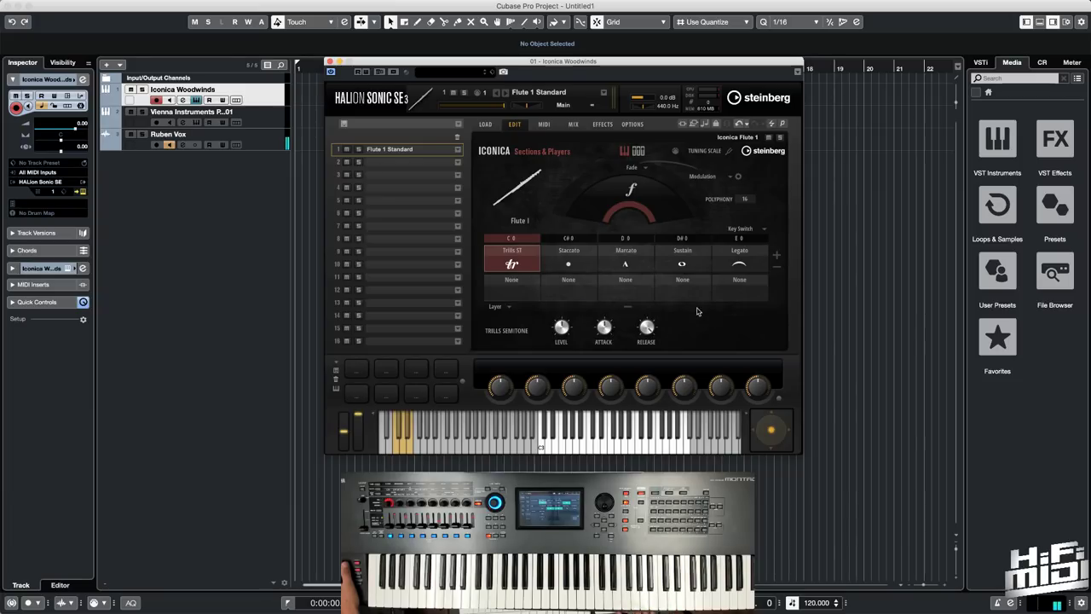
left_click(565, 259)
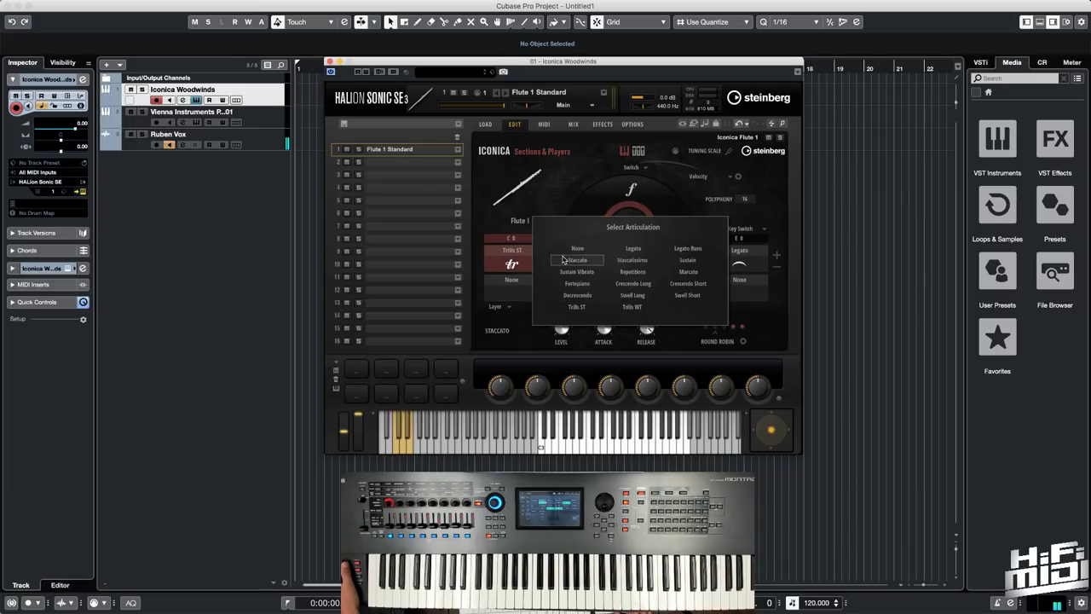
left_click(508, 312)
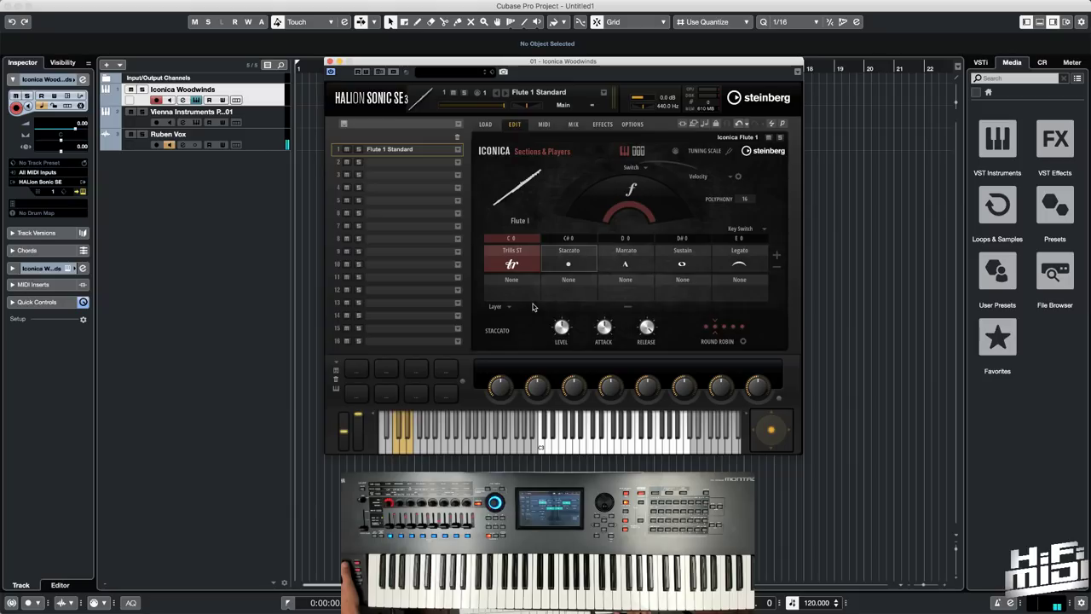
left_click(588, 287)
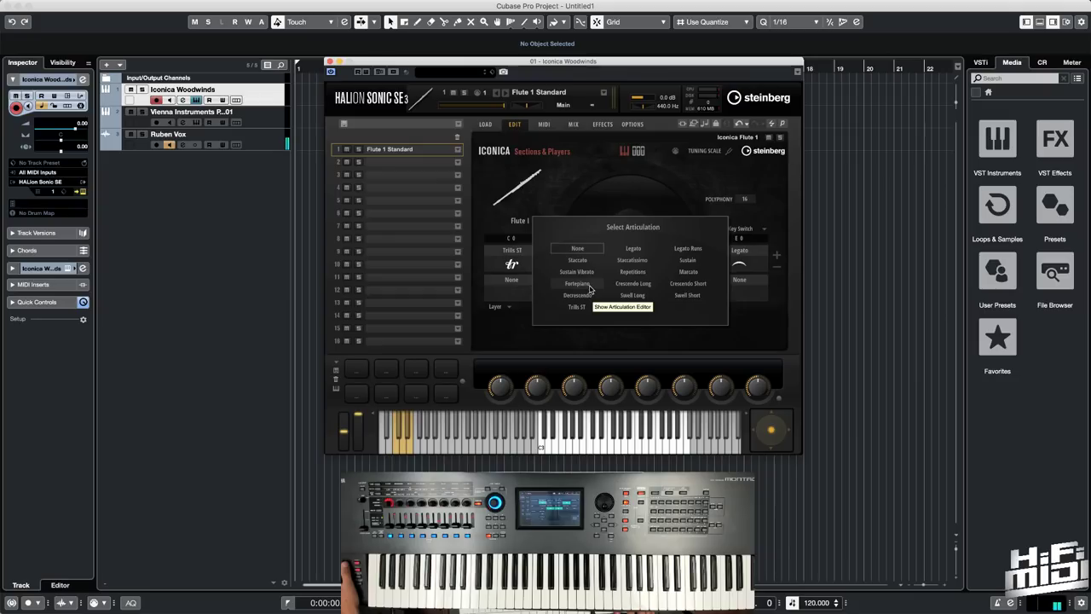
left_click(706, 260)
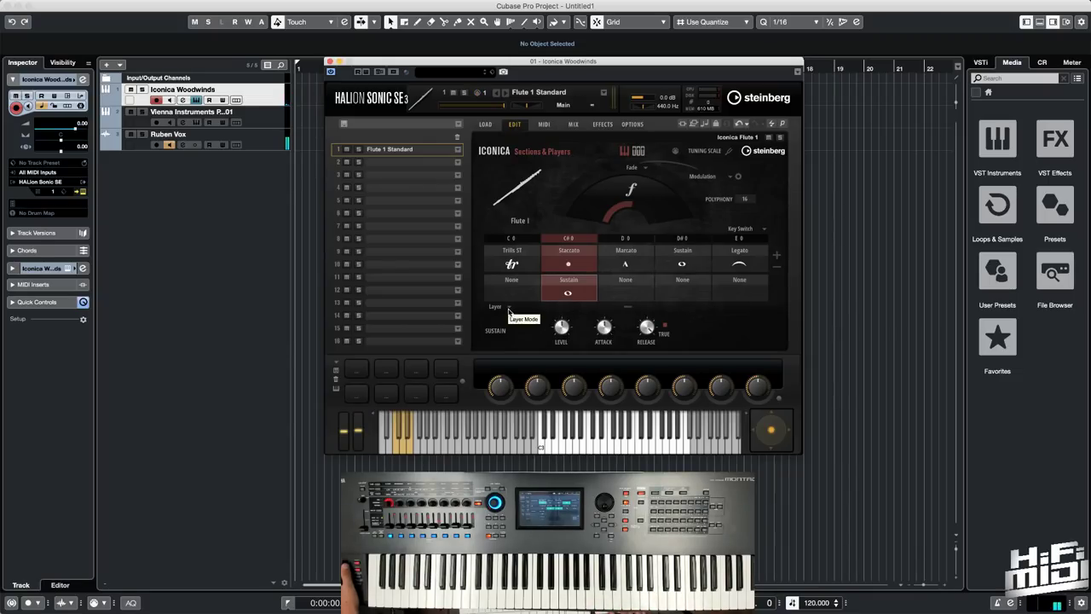
Step: Change the row combining mode from Layer to Switch, leaving controller 52 for now
left_click(509, 309)
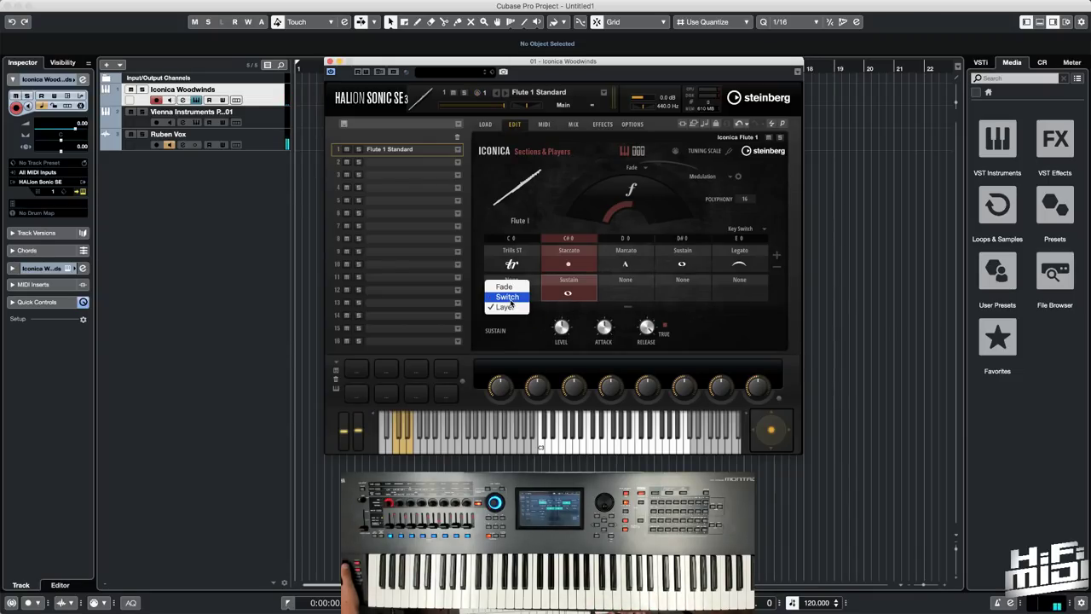
left_click(508, 299)
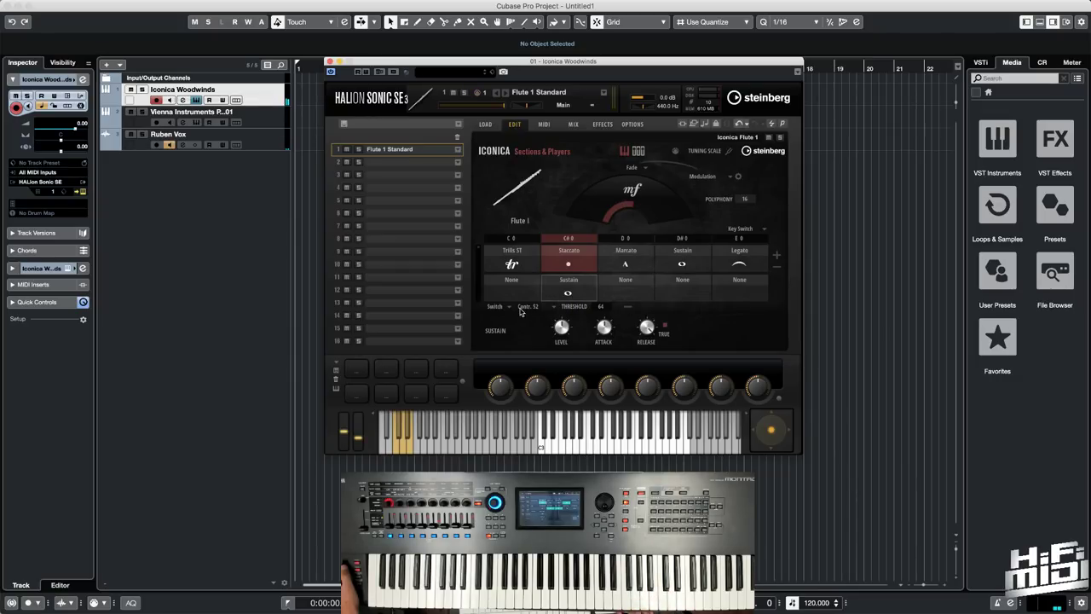
left_click(532, 307)
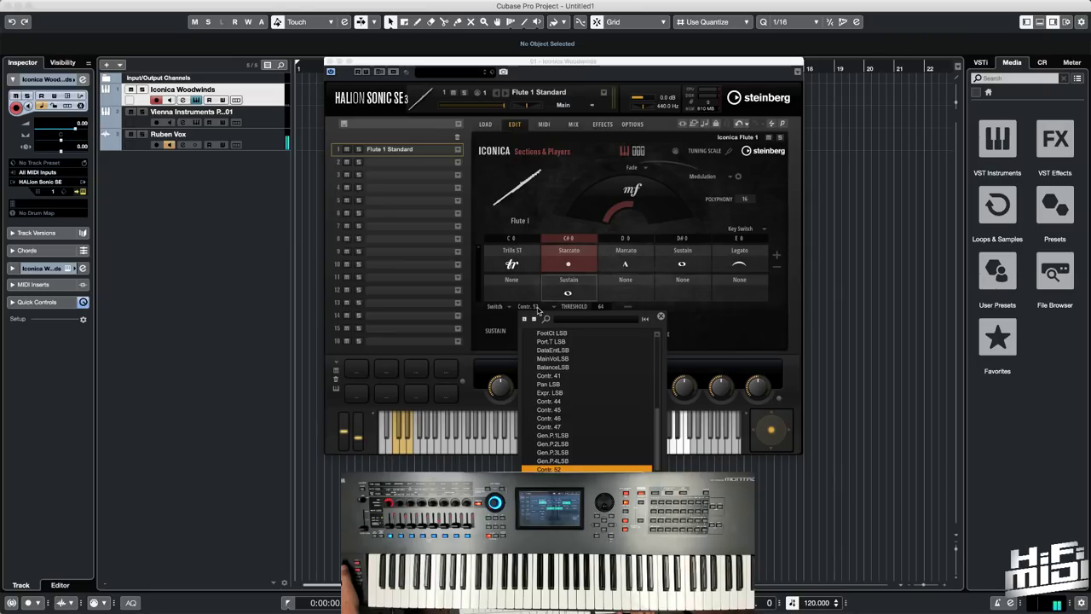
left_click(538, 308)
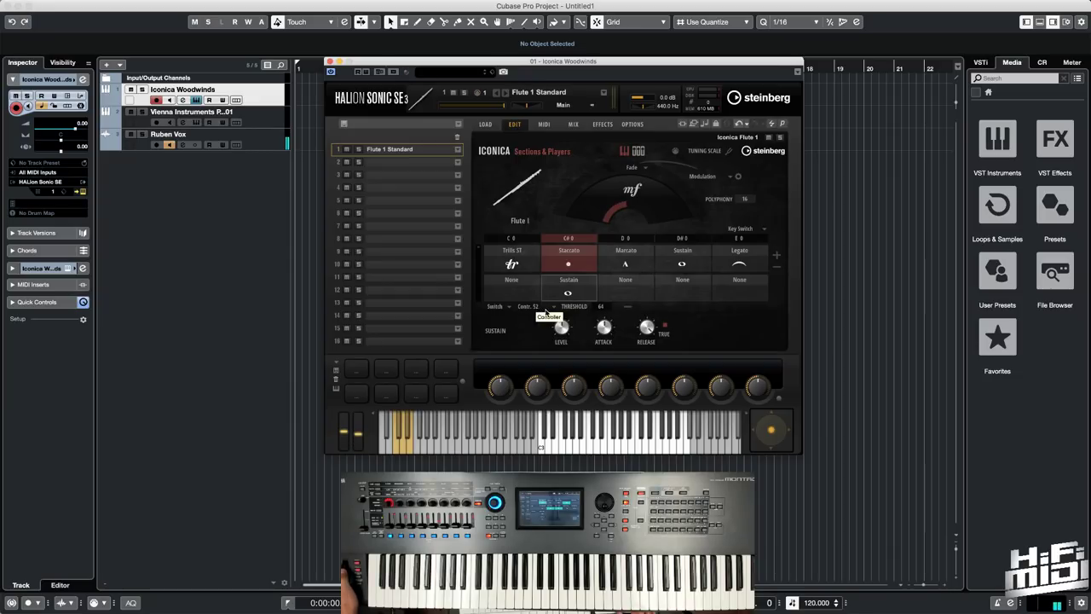
Step: Remove and re-add the second row to empty it, then switch by Velocity at threshold 64
left_click(629, 306)
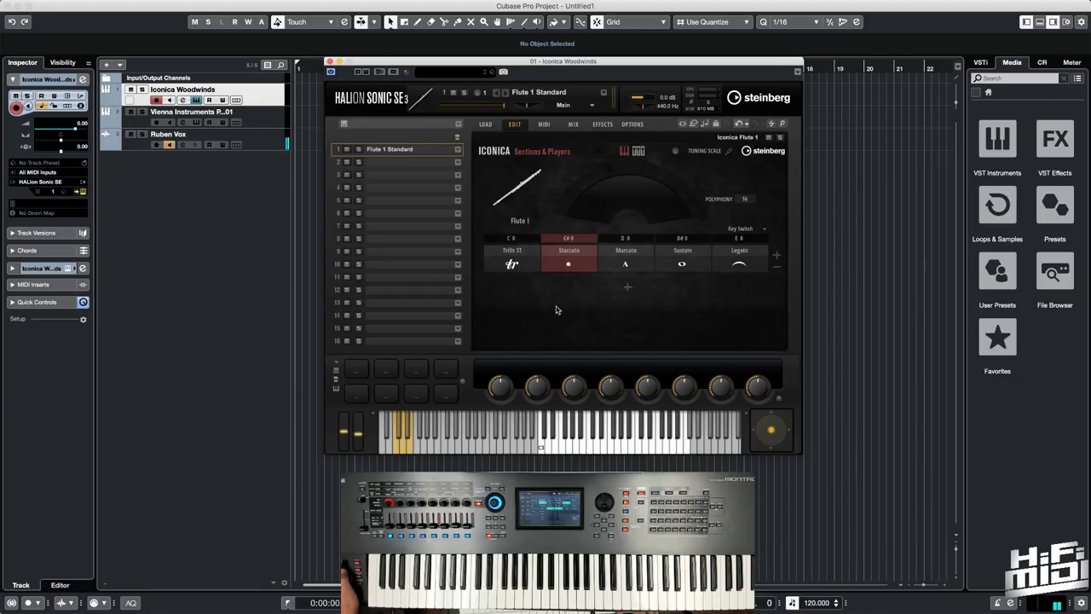
mouse_move(630, 288)
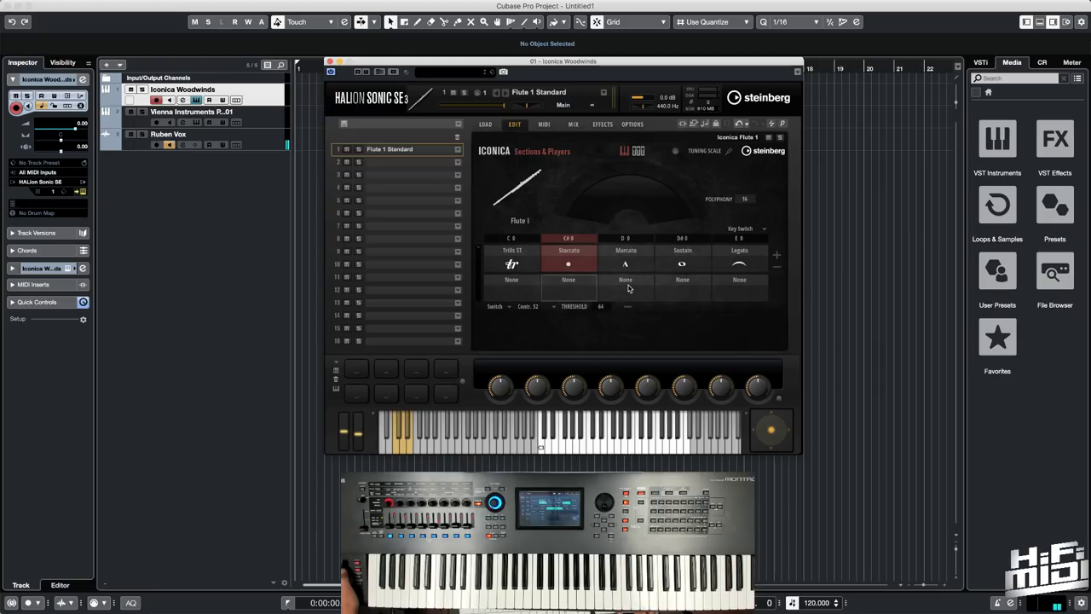
left_click(534, 307)
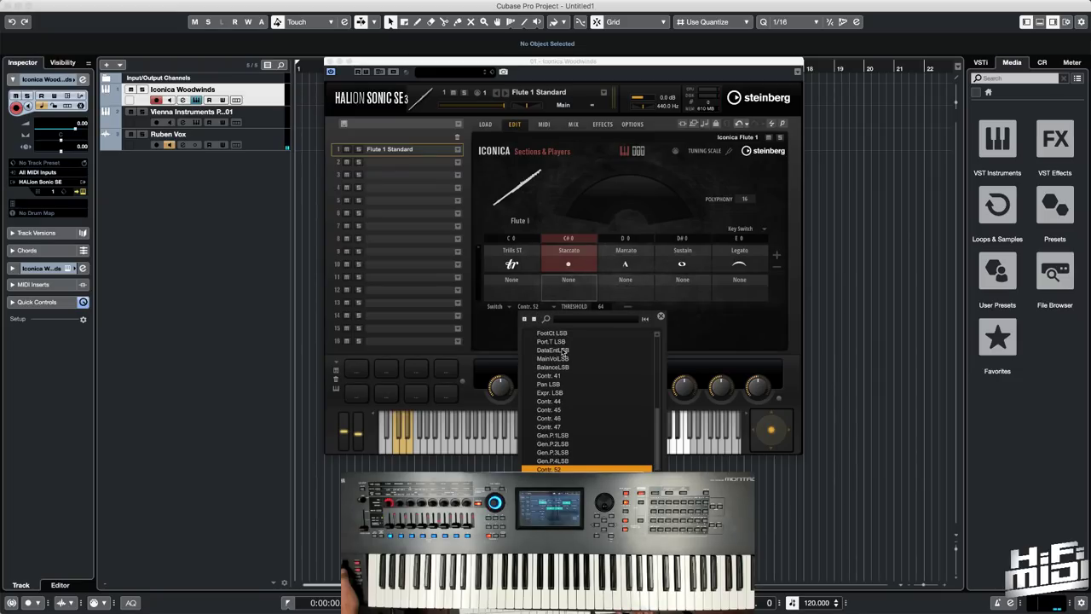
scroll(561, 377, "up", 10)
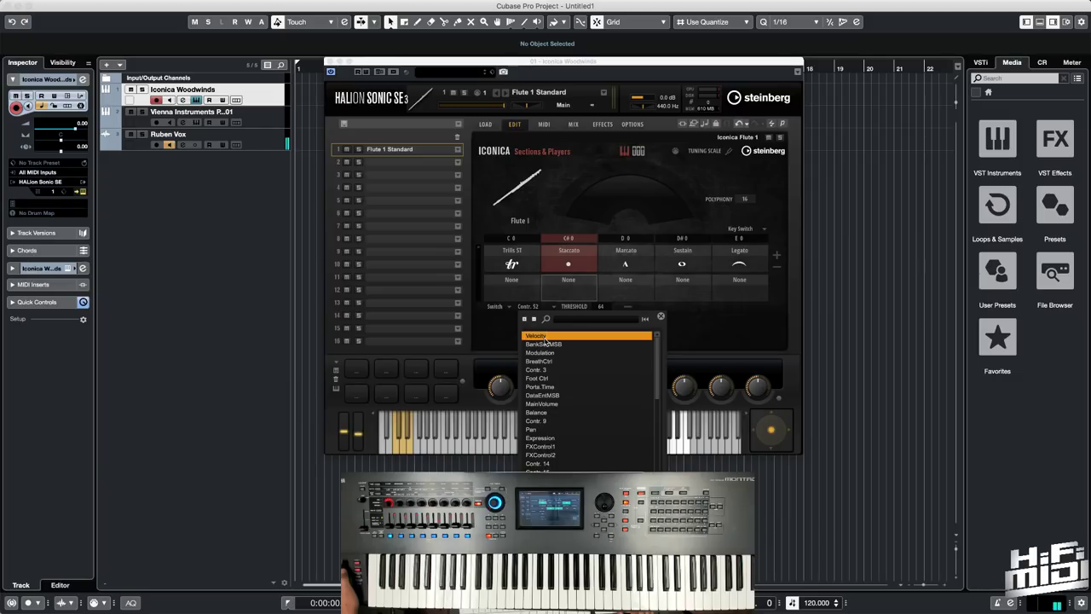
left_click(542, 337)
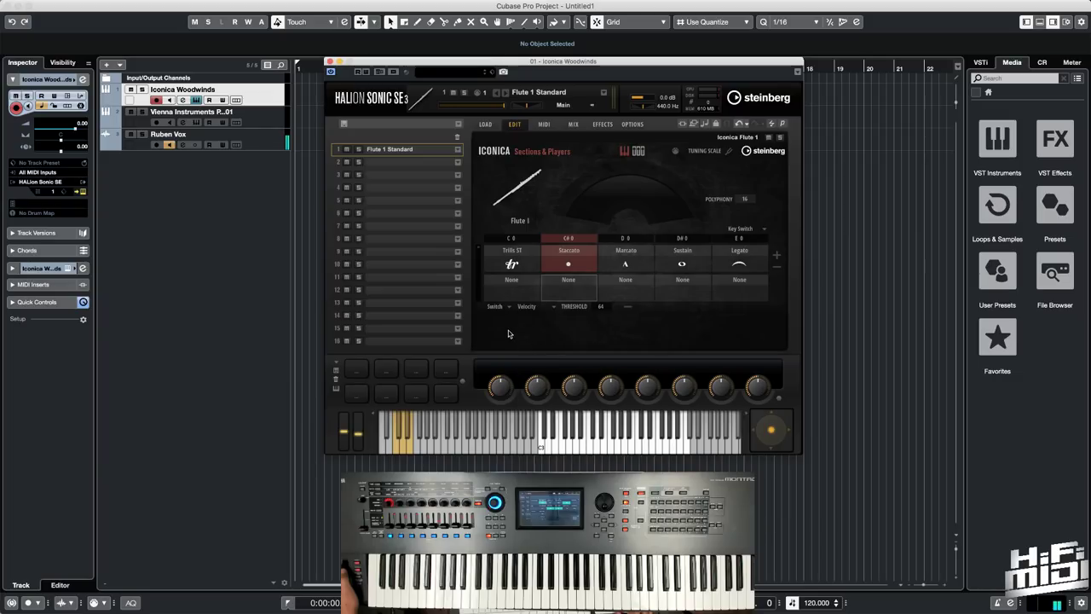
Step: Assign Sustain again to the second-row cell under the C#0 Staccato keyswitch
left_click(572, 284)
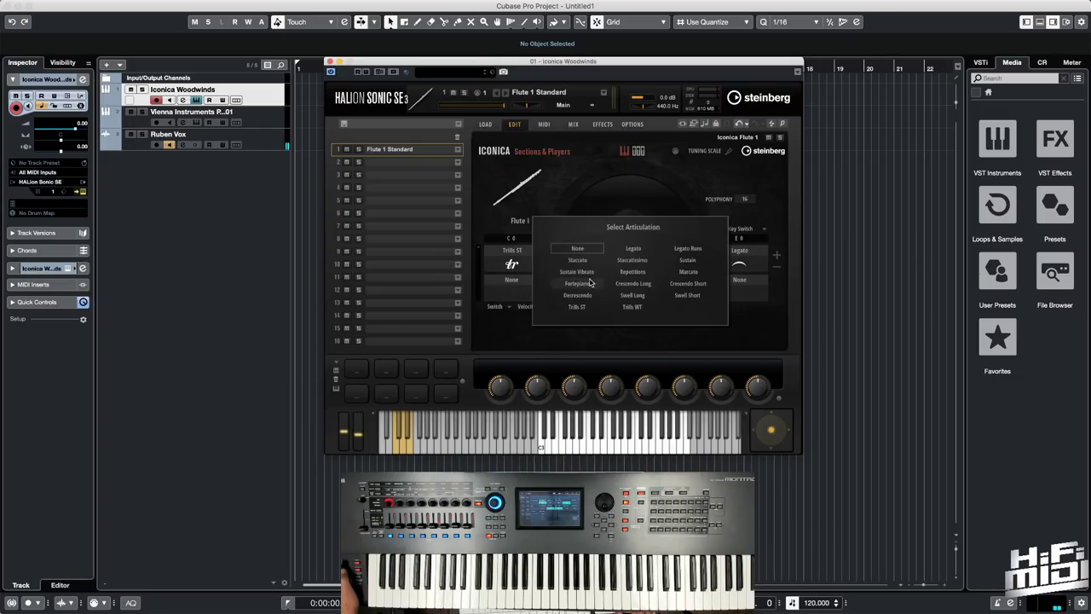
left_click(682, 262)
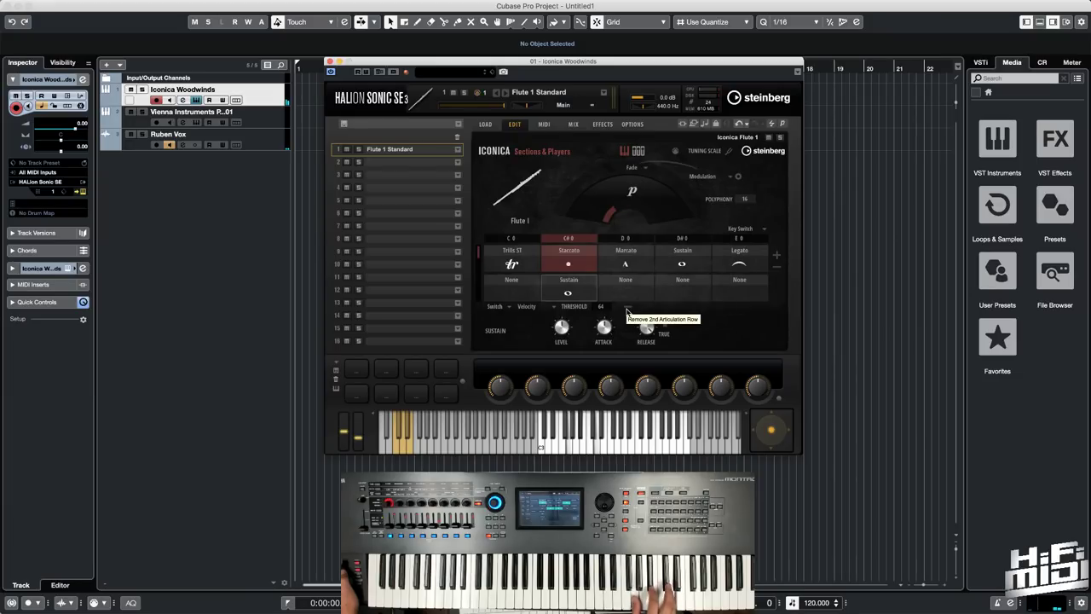
left_click(579, 293)
left_click(593, 310)
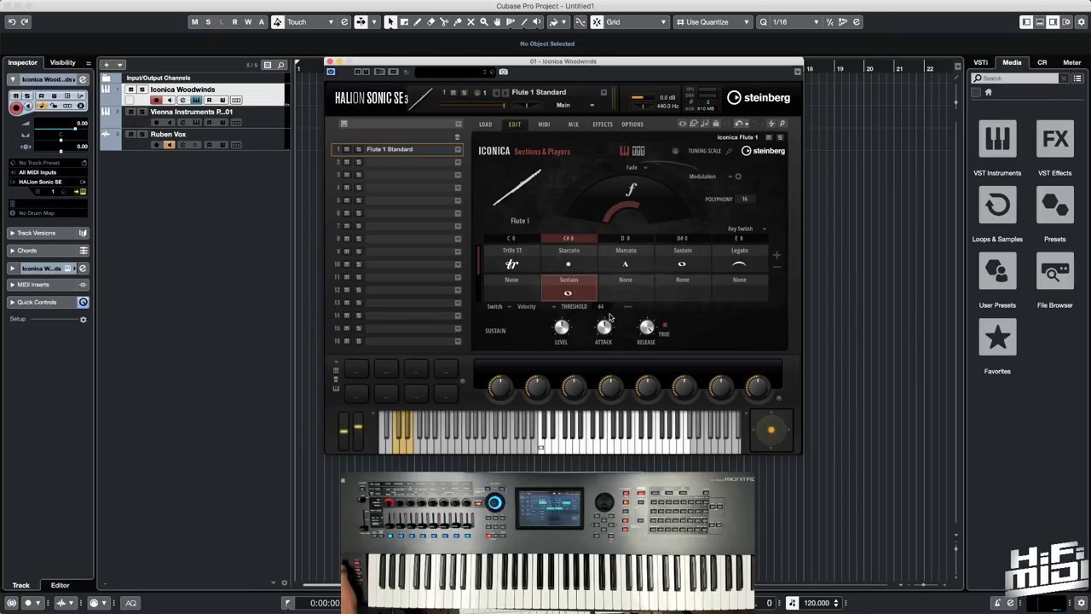
scroll(601, 311, "up", 3)
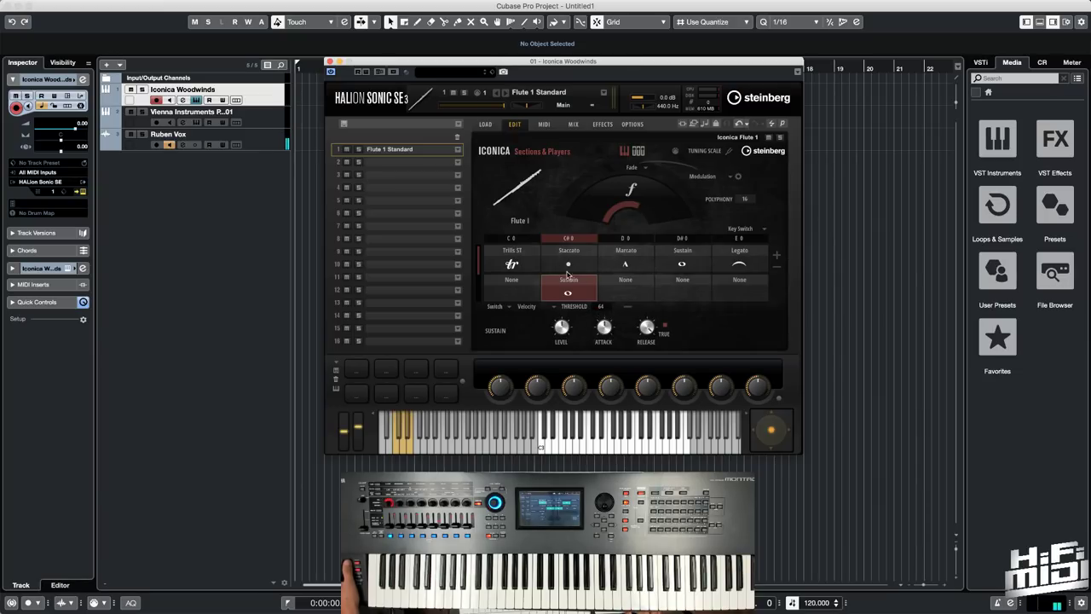
Step: Set Staccato and Sustain to Fade by Velocity, widen the articulation grid, and show Iconica's microphone mixer
left_click(496, 306)
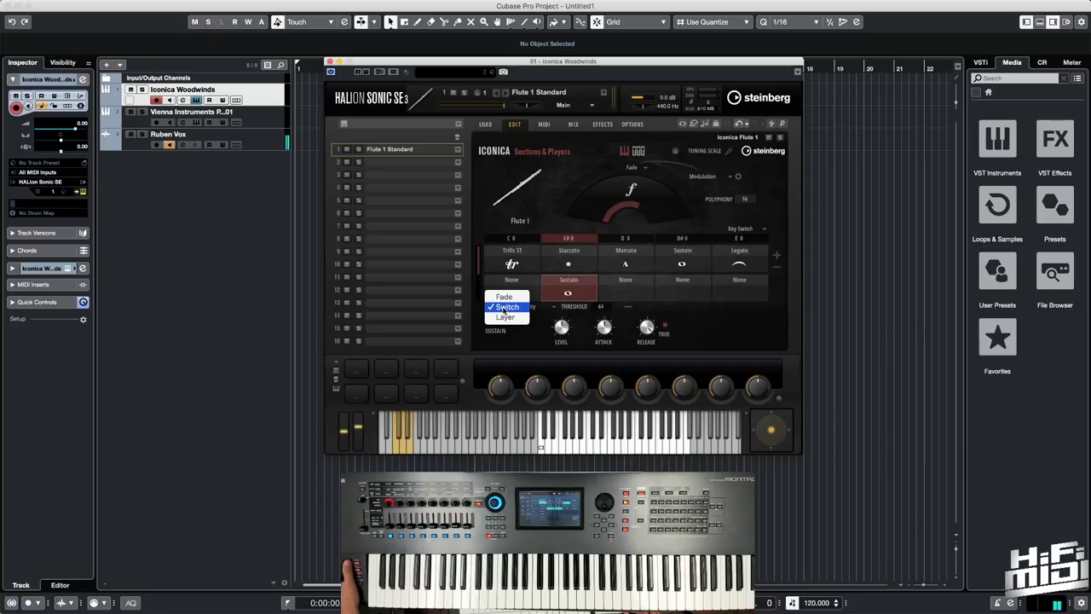
left_click(504, 297)
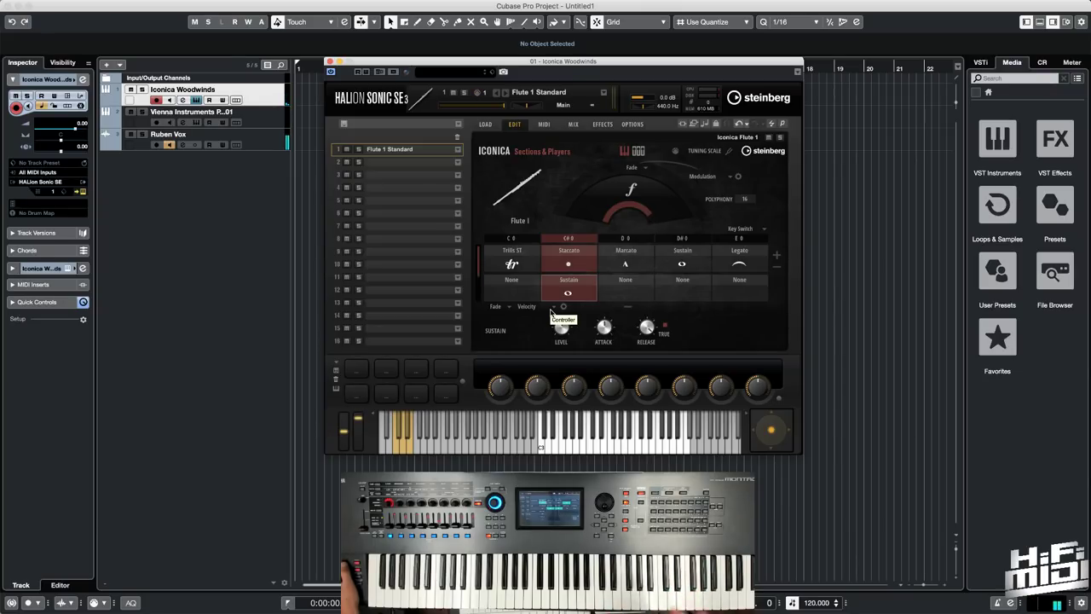
left_click(777, 269)
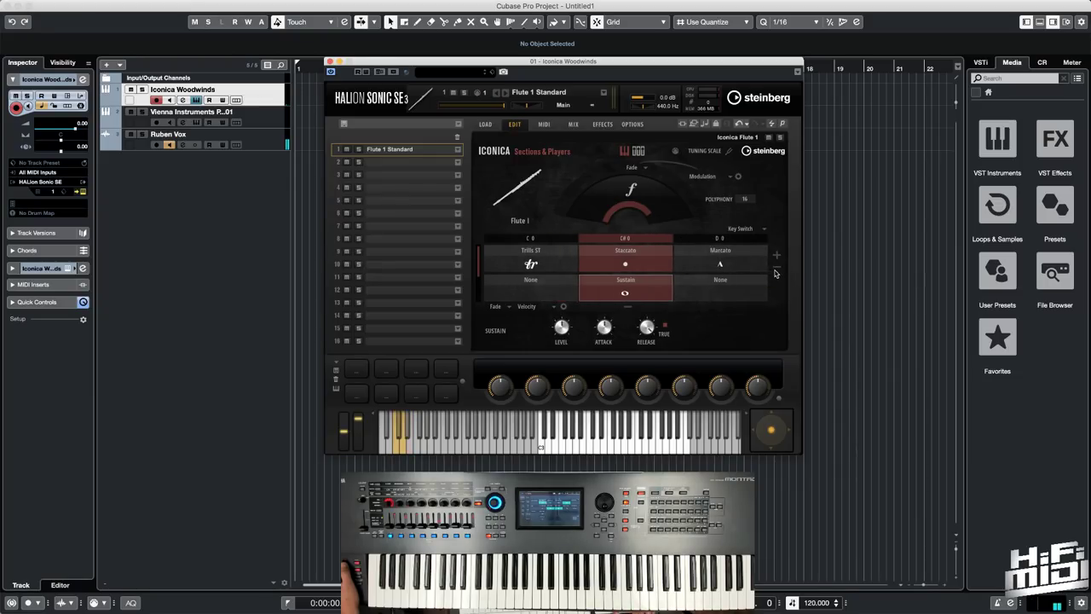
left_click(638, 151)
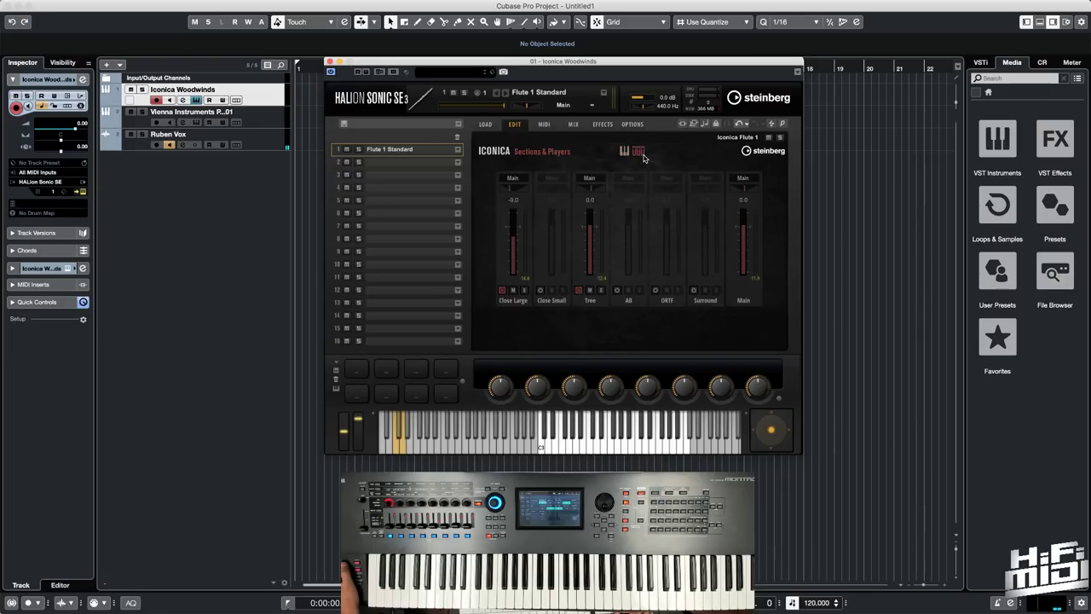
left_click(540, 292)
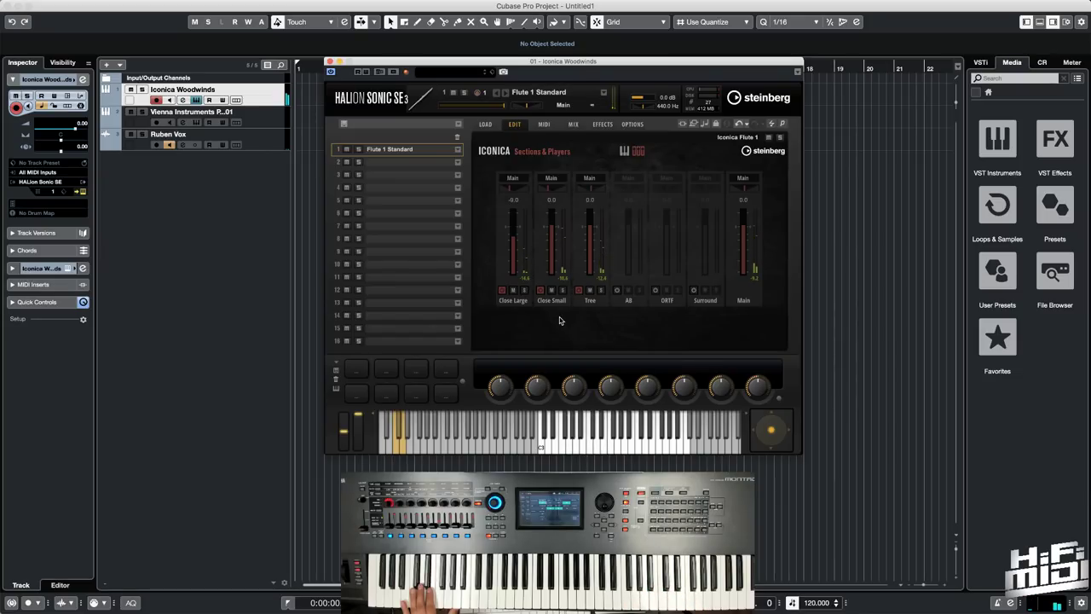
left_click(540, 290)
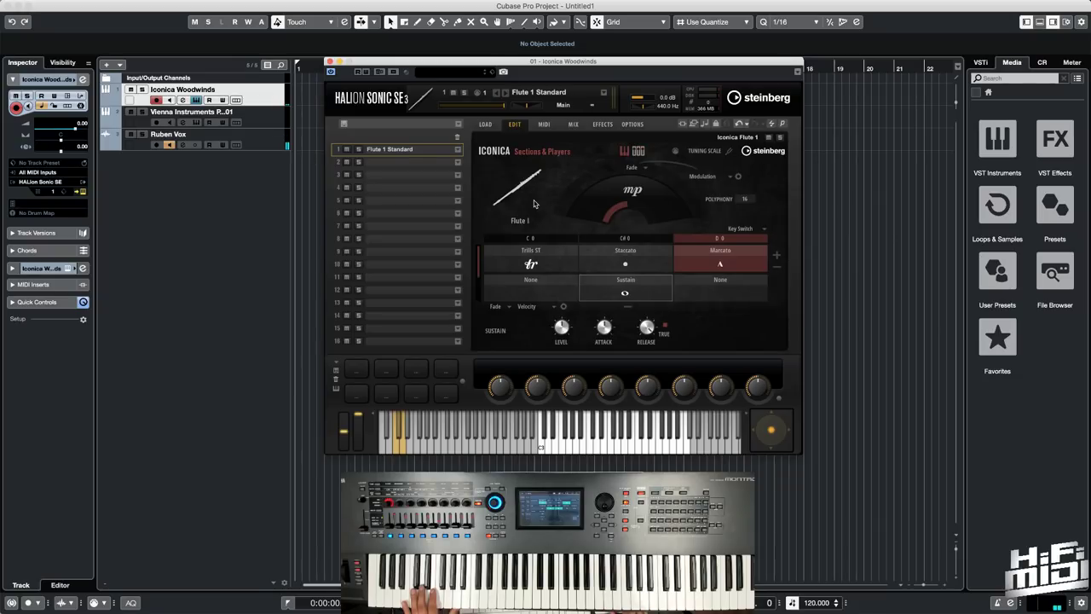
Step: Rework the articulation cells, load Flute 2 Standard into slot 1, and select the Vienna Instruments track
left_click(776, 267)
left_click(777, 257)
left_click(777, 256)
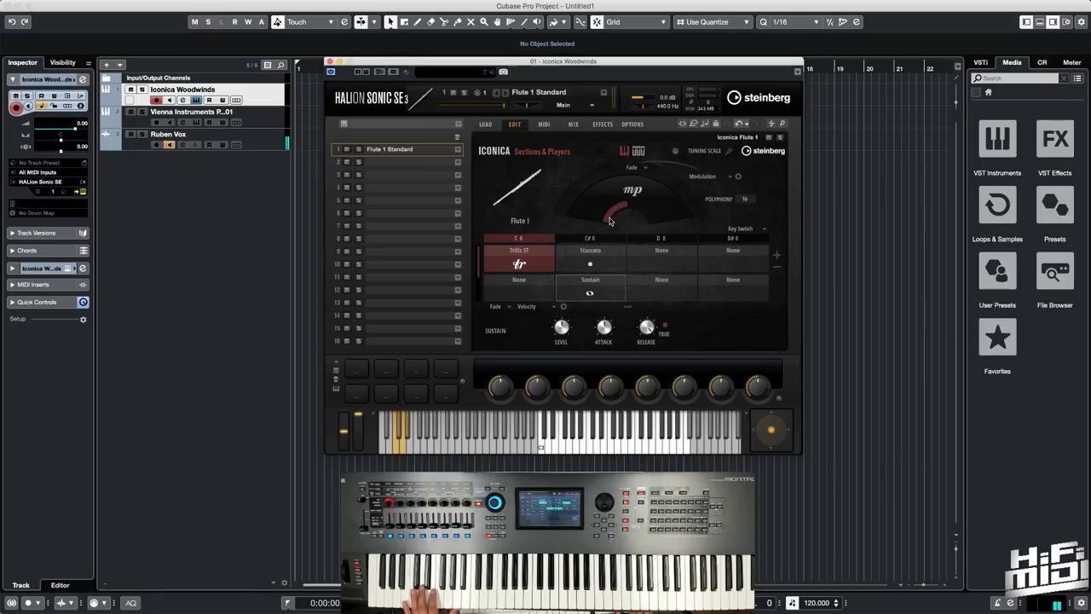
left_click(485, 123)
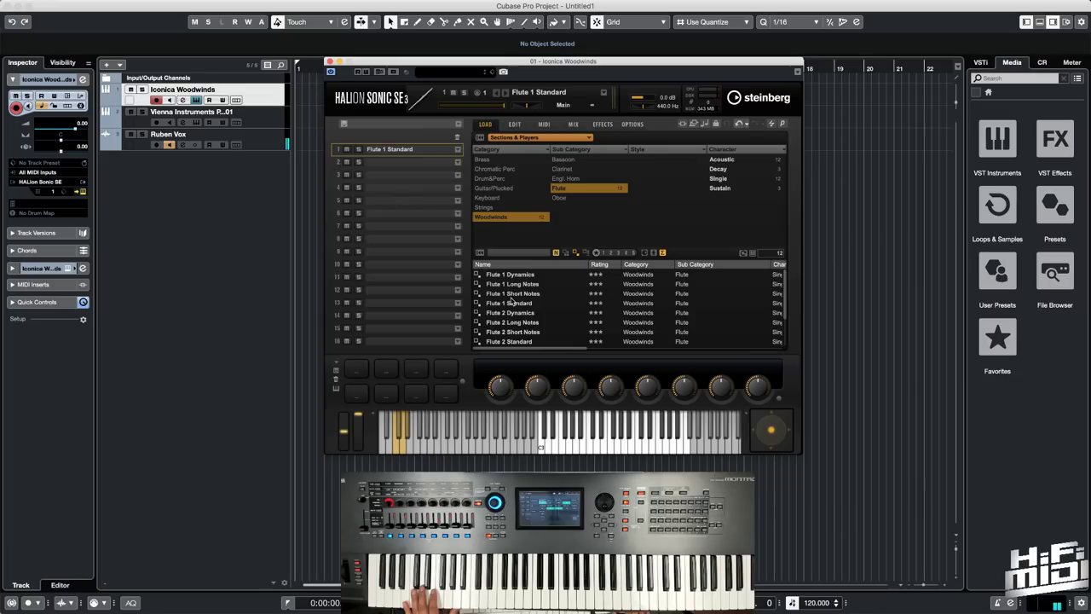
double_click(518, 341)
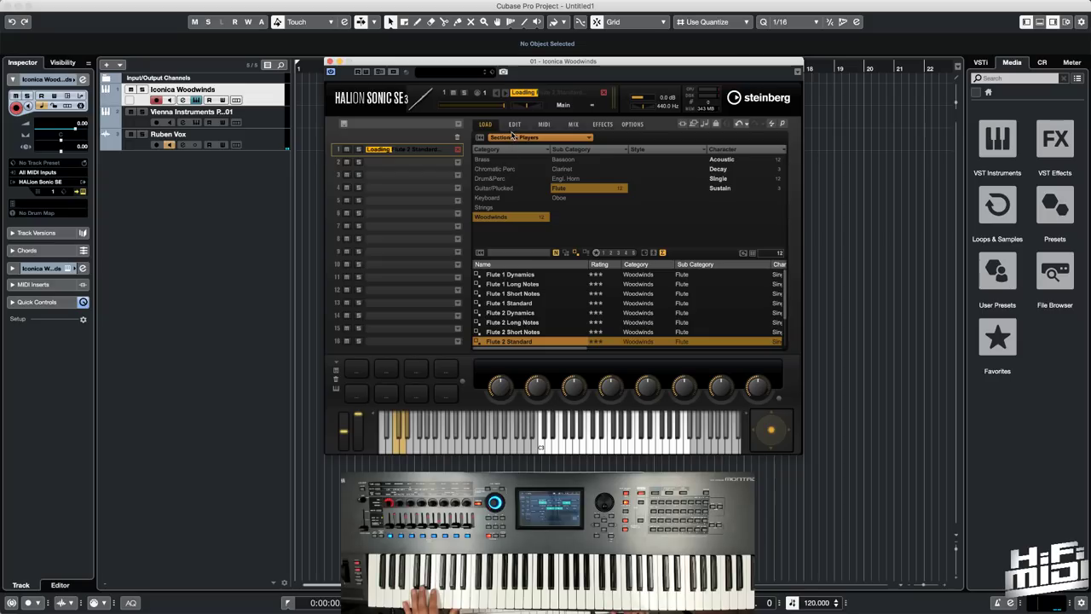
left_click(515, 125)
left_click(251, 127)
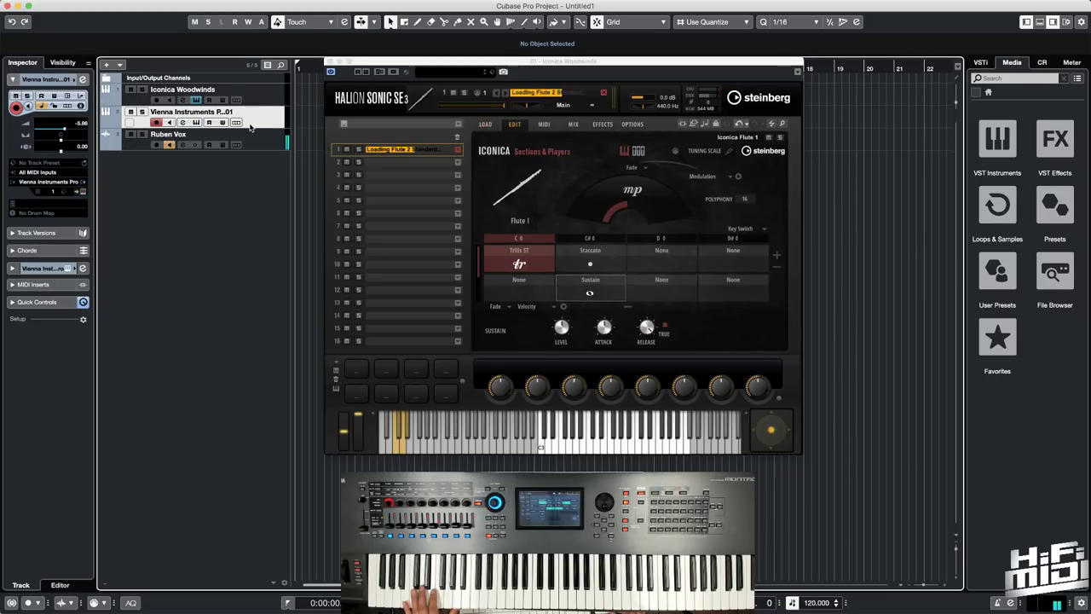
Step: Open Vienna Instruments Pro, browse its flute perf-legato patch list, then bring HALion Sonic SE back to front
left_click(195, 123)
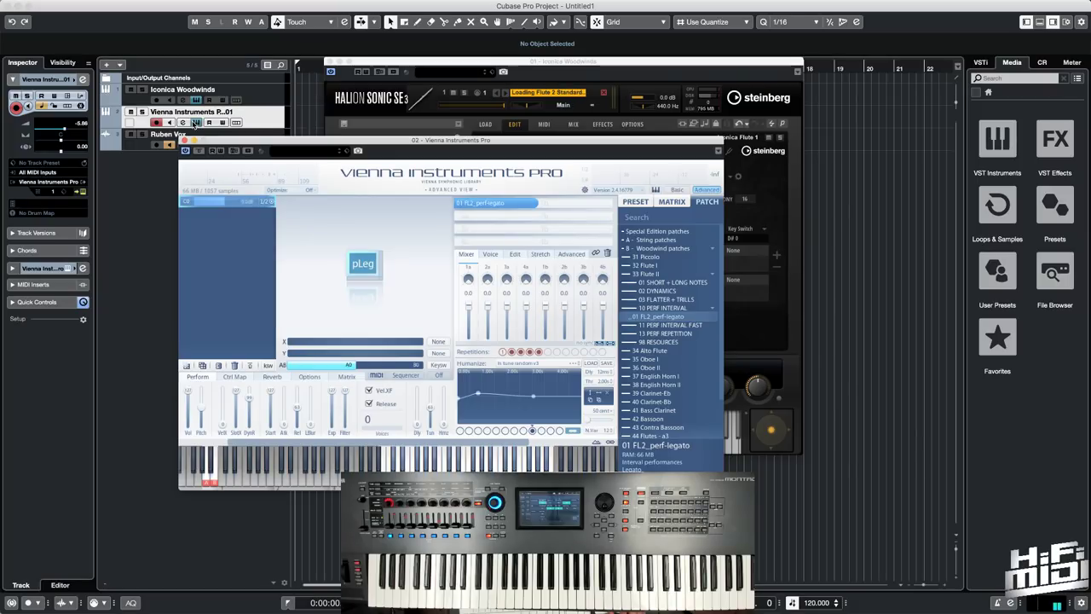
scroll(671, 293, "down", 2)
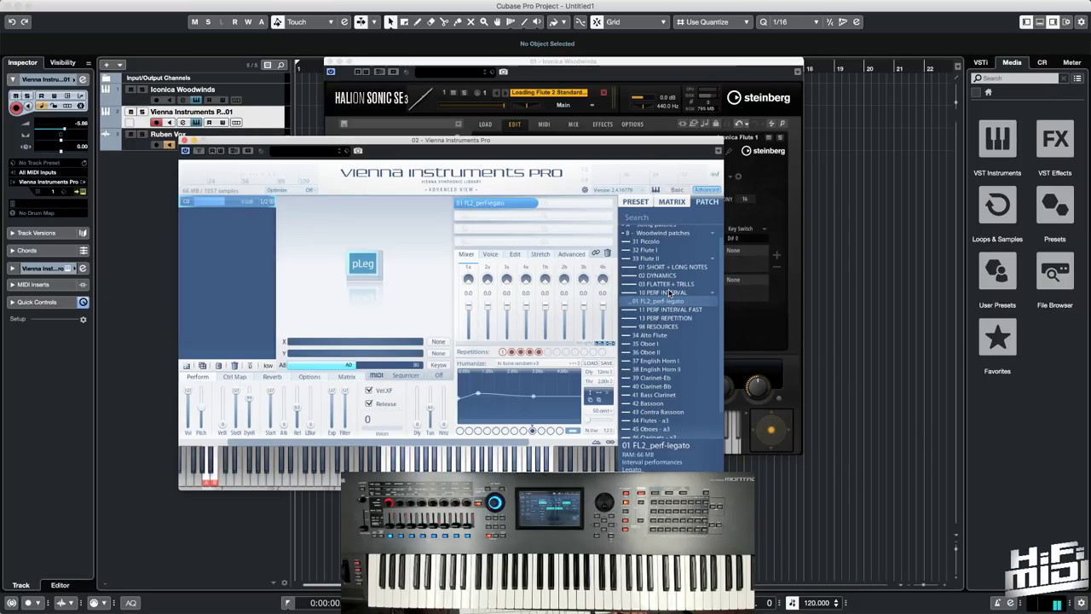
scroll(670, 293, "up", 2)
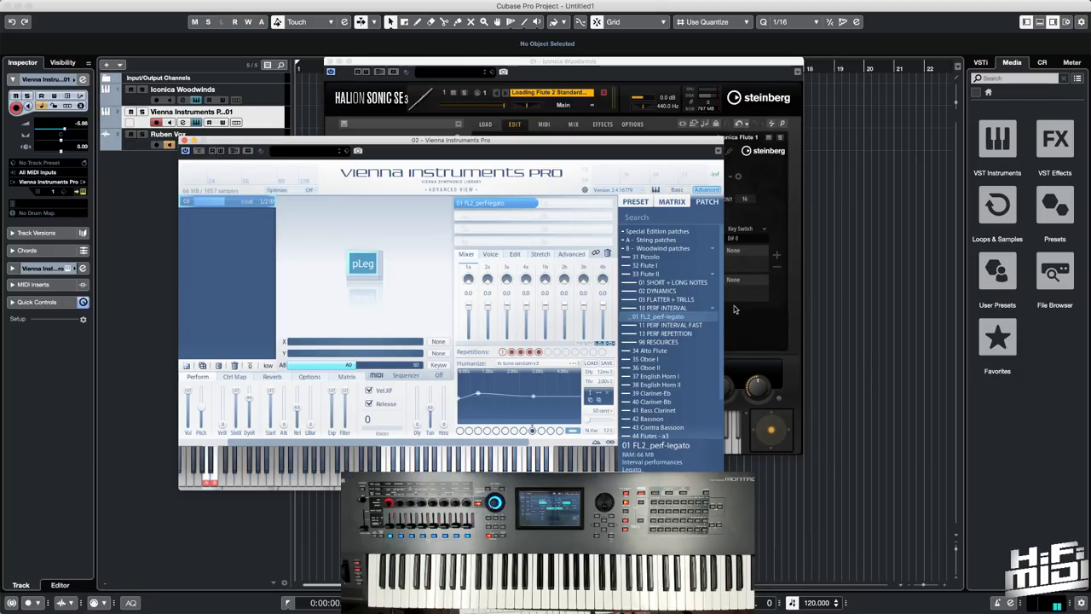
left_click(762, 318)
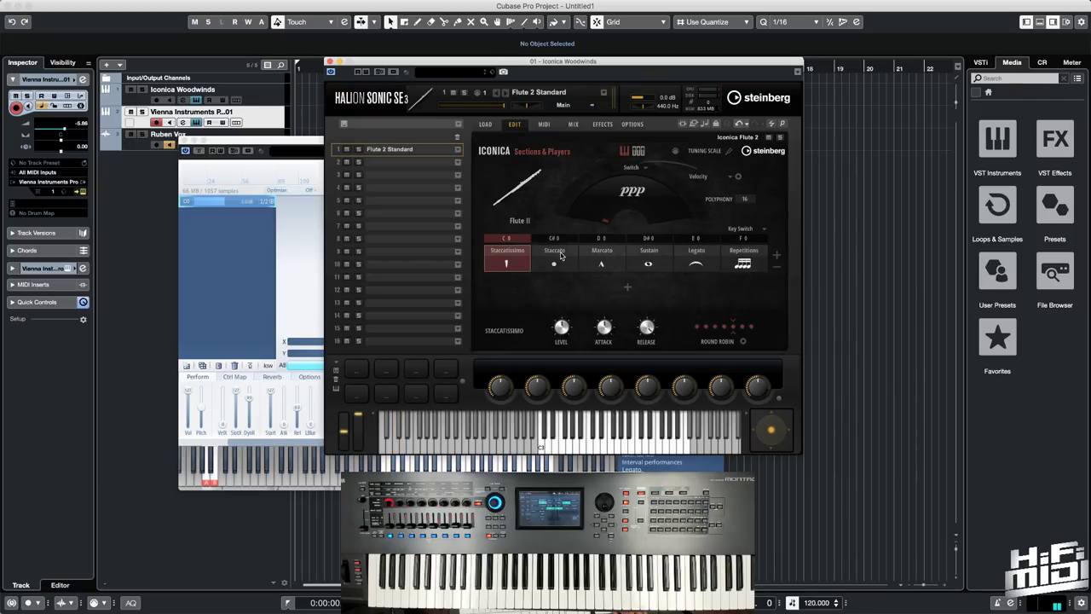
Step: Make Legato Flute 2's active articulation, open its articulation list, and switch to the Vienna track to compare
left_click(692, 254)
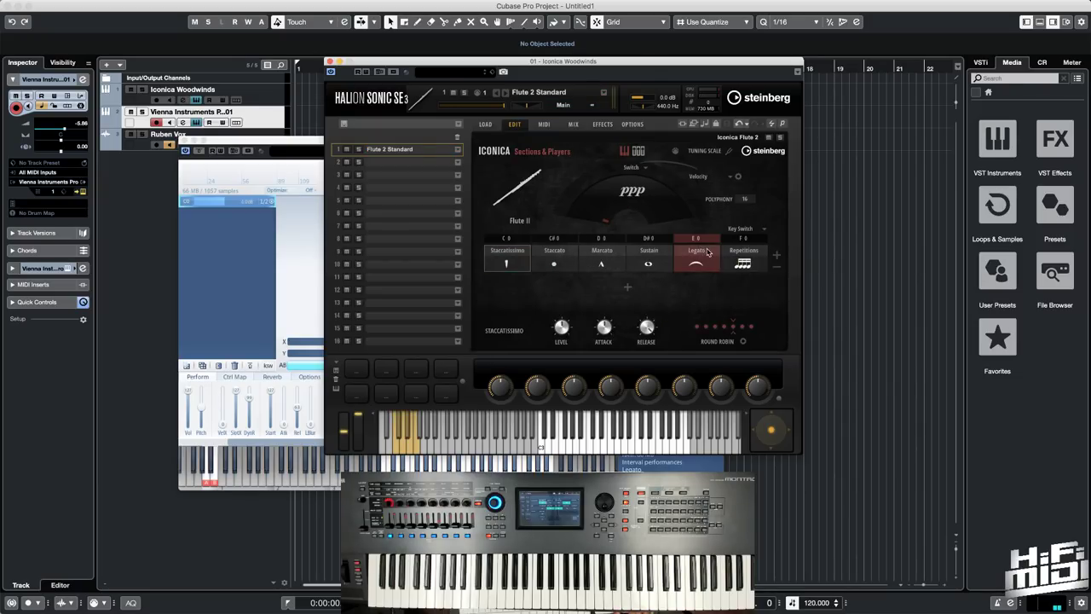
left_click(708, 253)
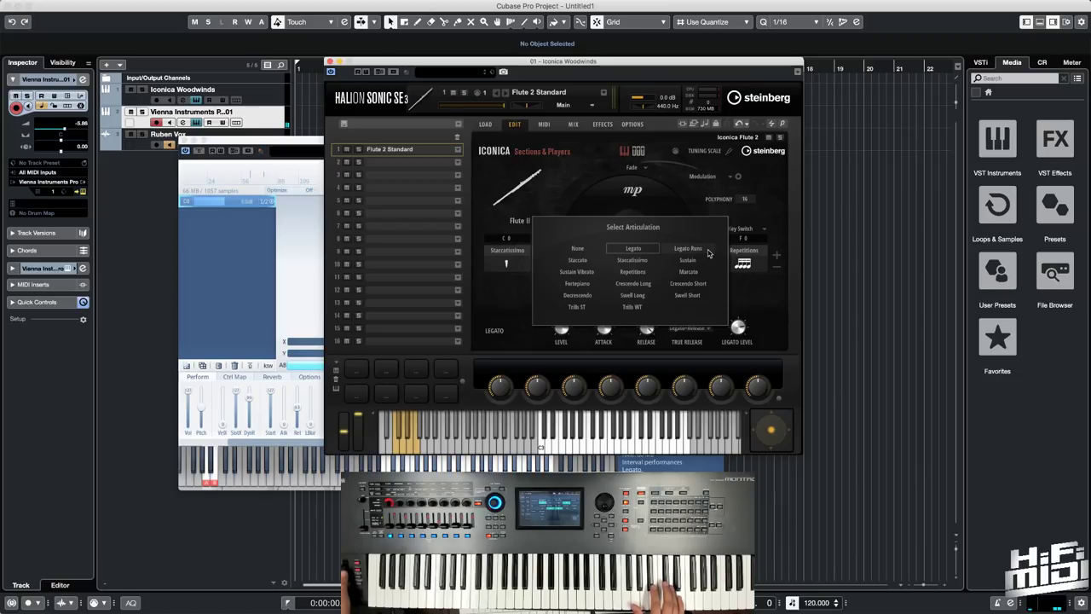
left_click(268, 96)
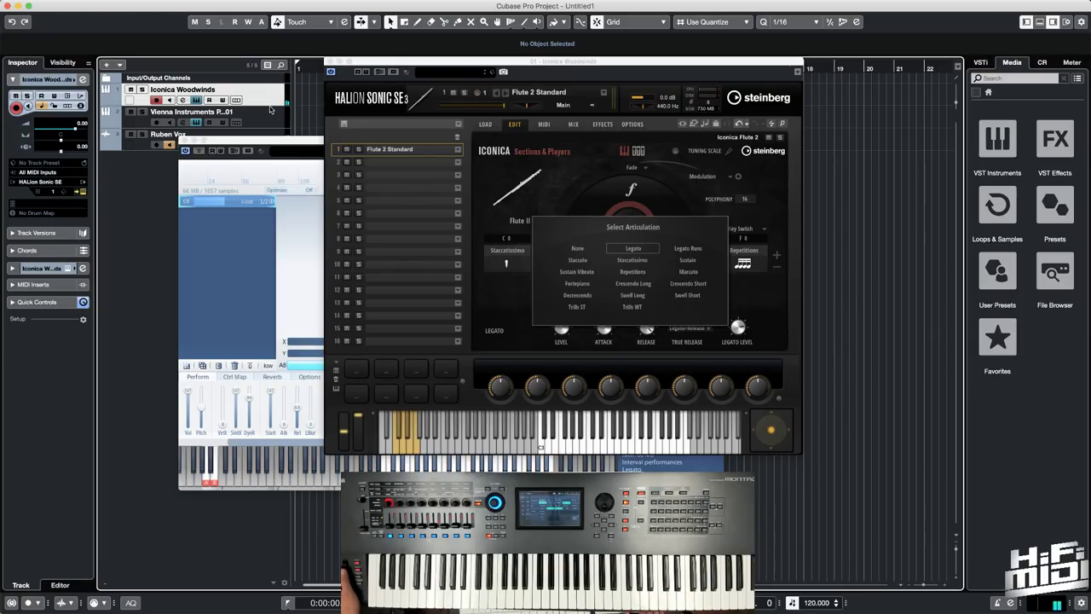
left_click(271, 113)
left_click(305, 145)
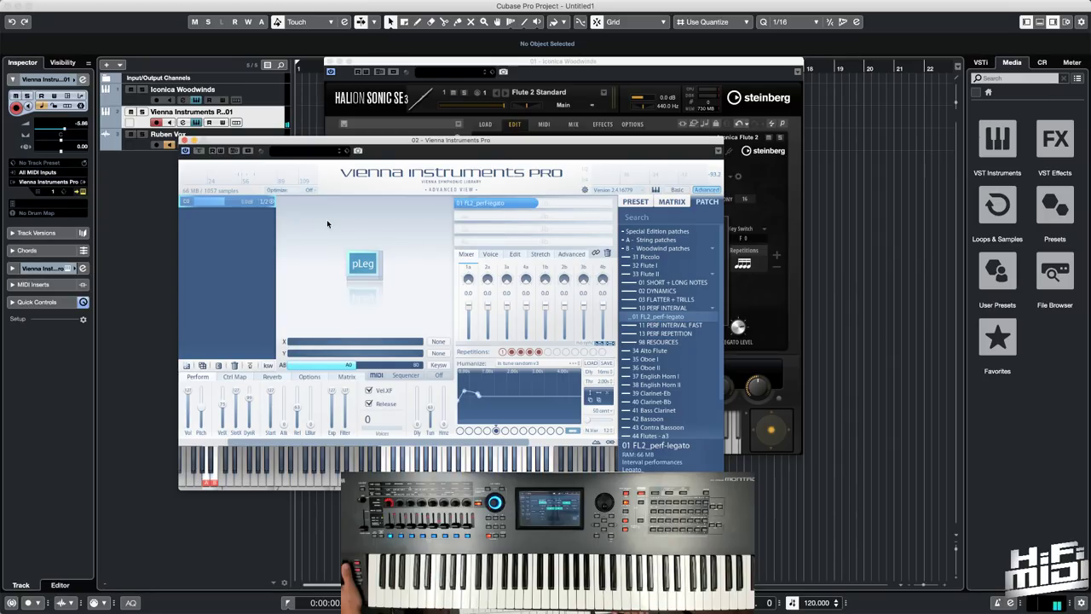
Step: Hide Vienna, dismiss the articulation popup, and remove cells until Legato is Flute 2's only articulation
key("super+w")
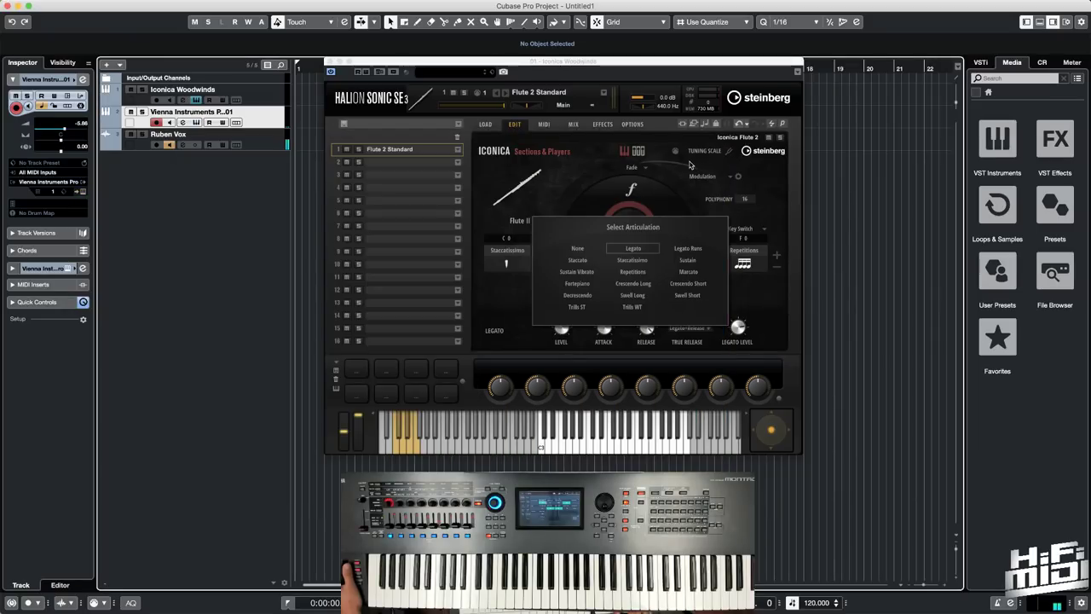
left_click(559, 196)
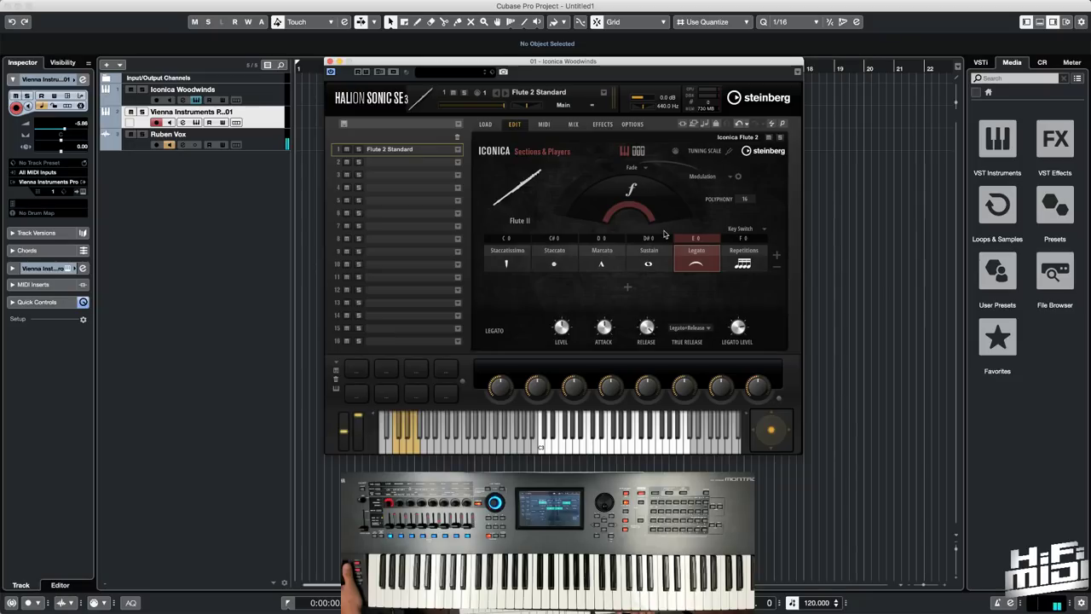
left_click(781, 270)
left_click(779, 269)
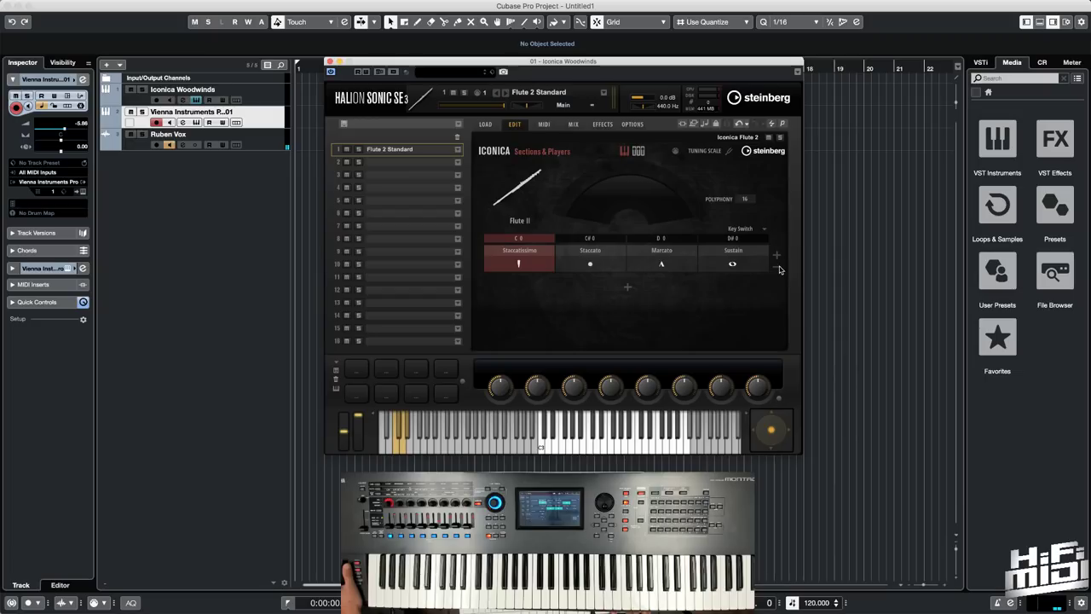
left_click(779, 269)
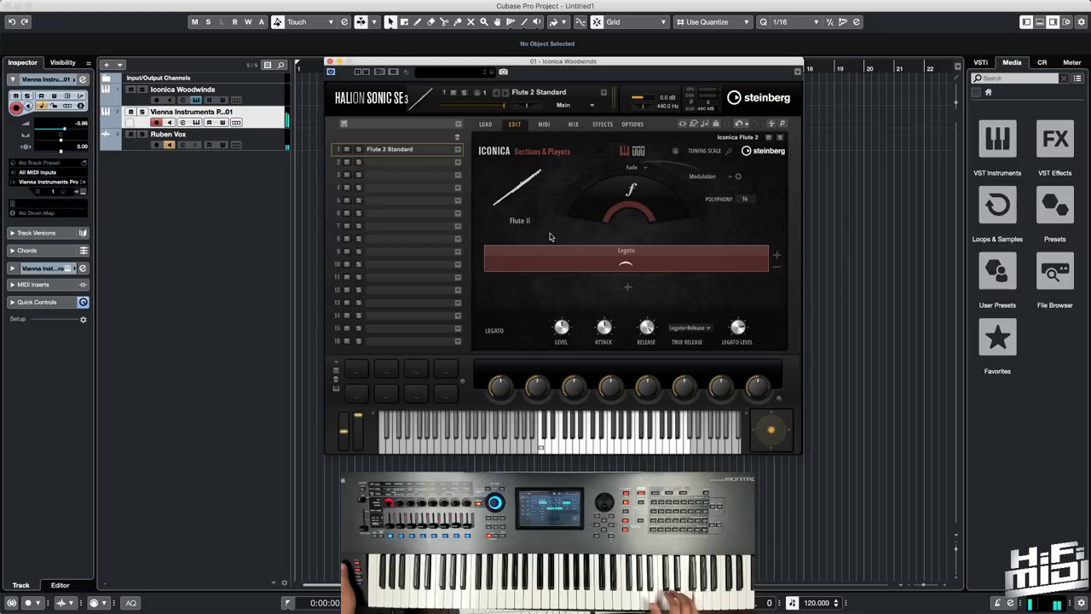
left_click(550, 237)
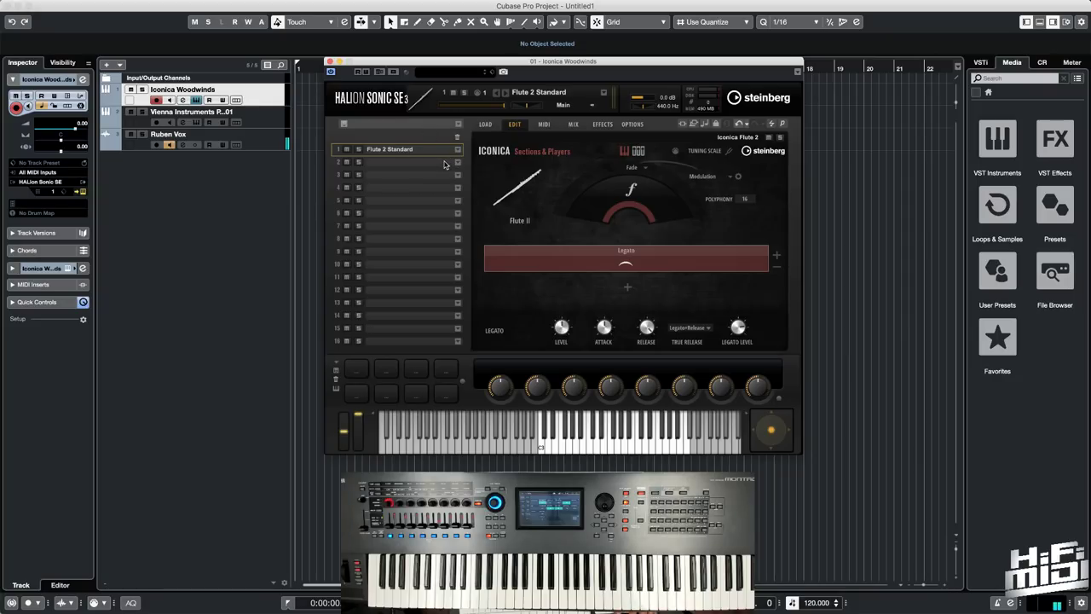
Step: Load Flute 1 Standard into slot 2, then Piccolo Standard from further down the browser into slot 3
double_click(398, 162)
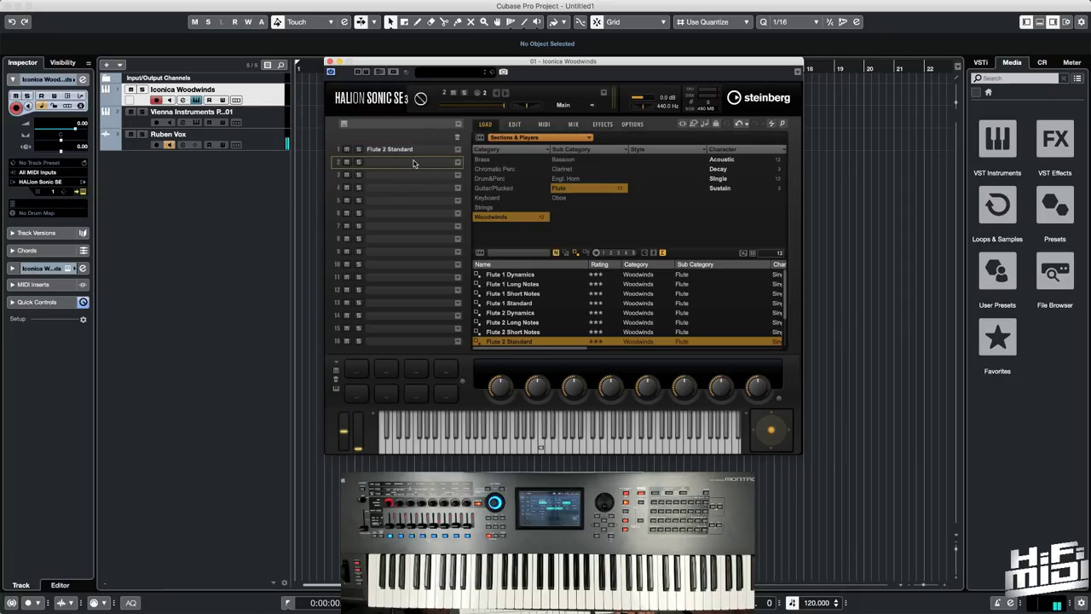
double_click(524, 305)
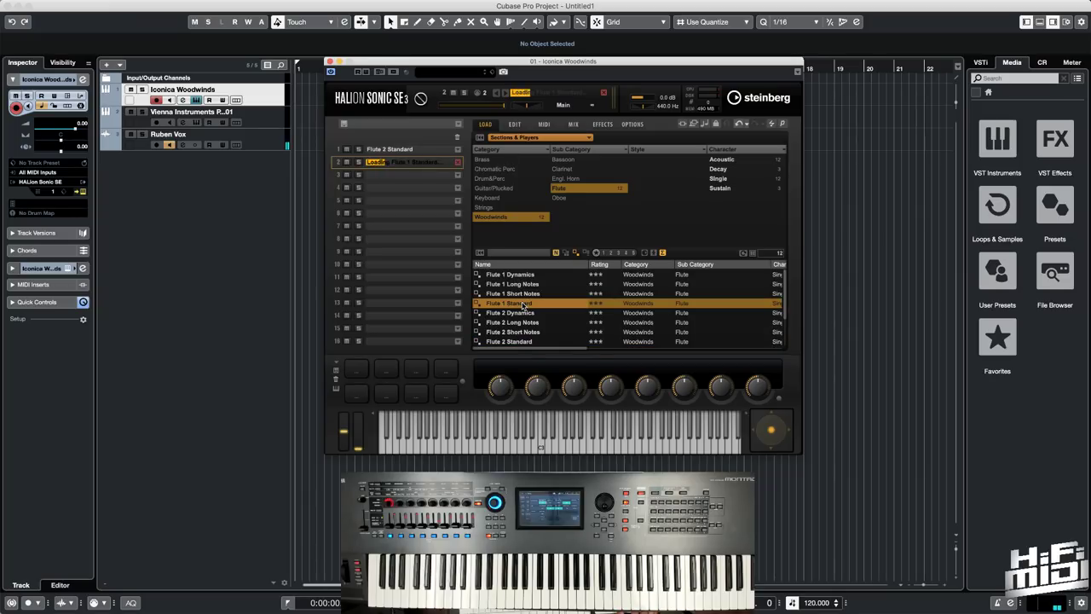
left_click(425, 178)
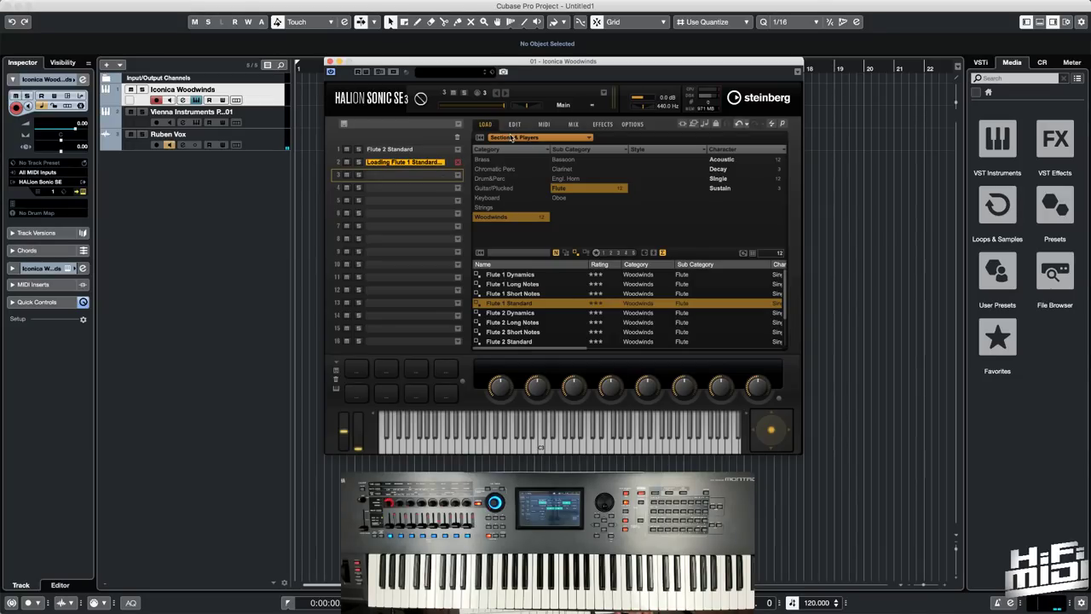
left_click(458, 175)
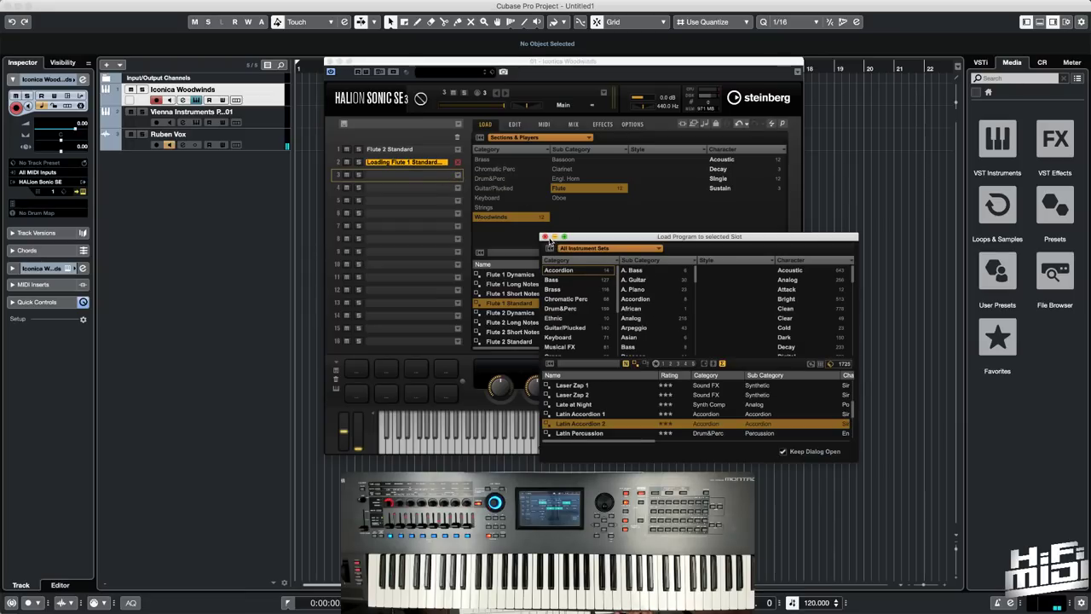
left_click(545, 237)
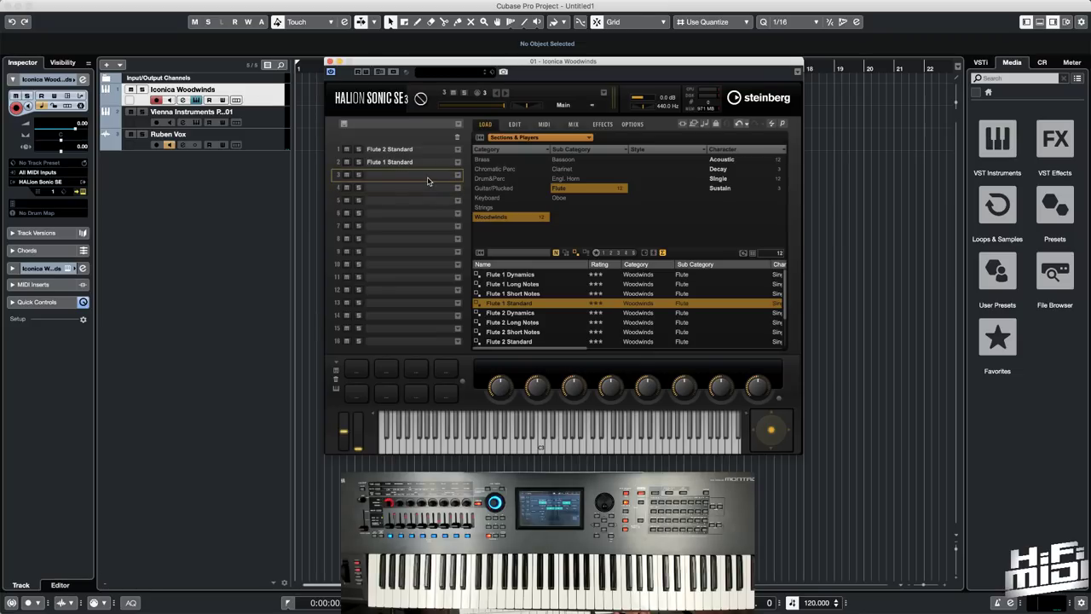
scroll(508, 321, "down", 2)
double_click(507, 341)
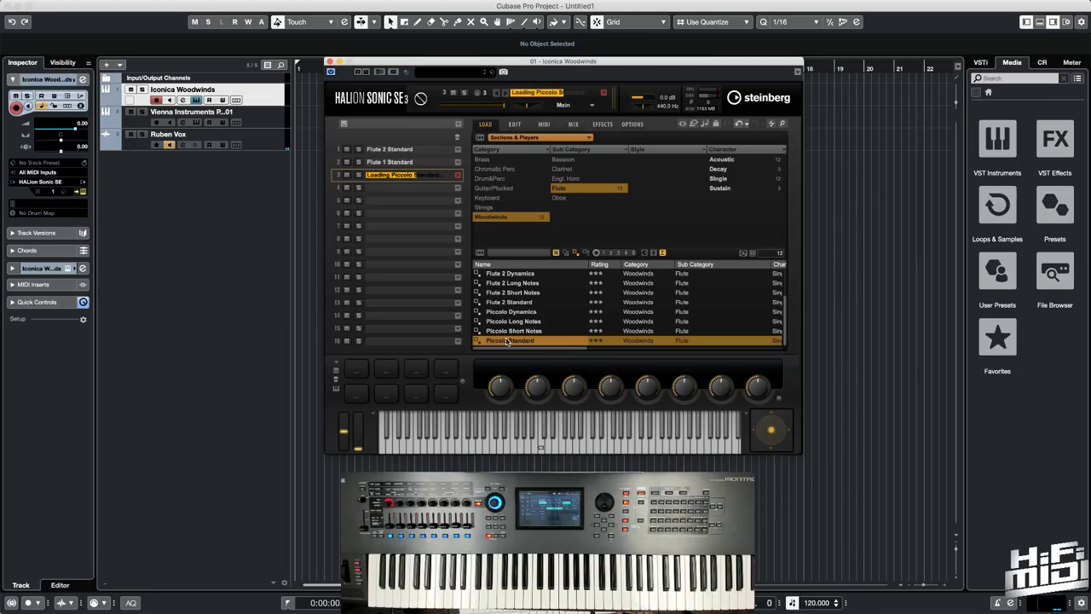
Step: On the MIDI page, set the slot Channel dropdowns to 1 so Flute 1 and Piccolo join Flute 2
left_click(545, 125)
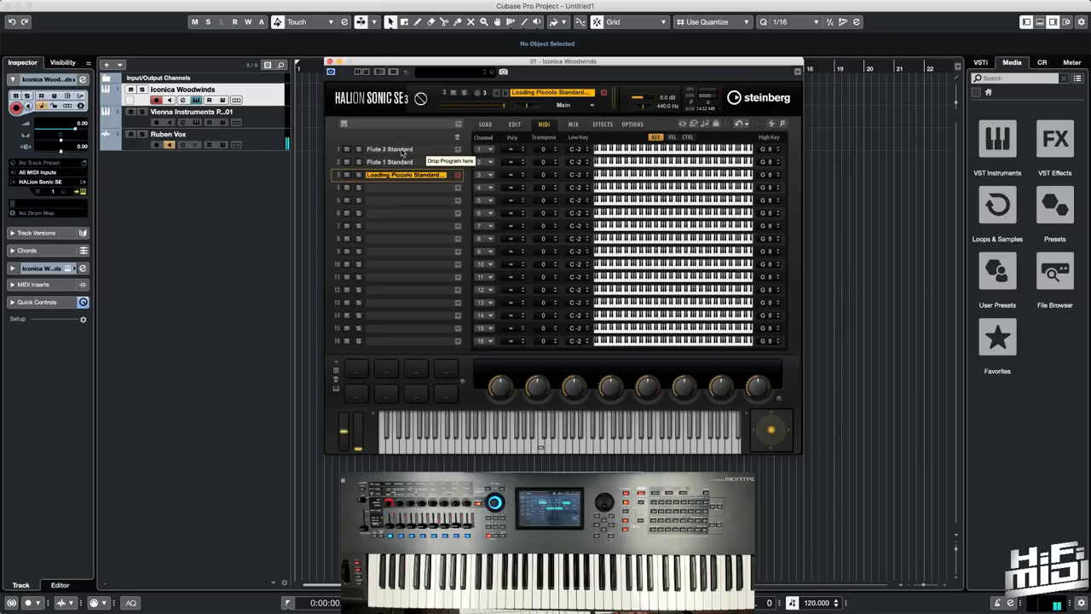
left_click(491, 161)
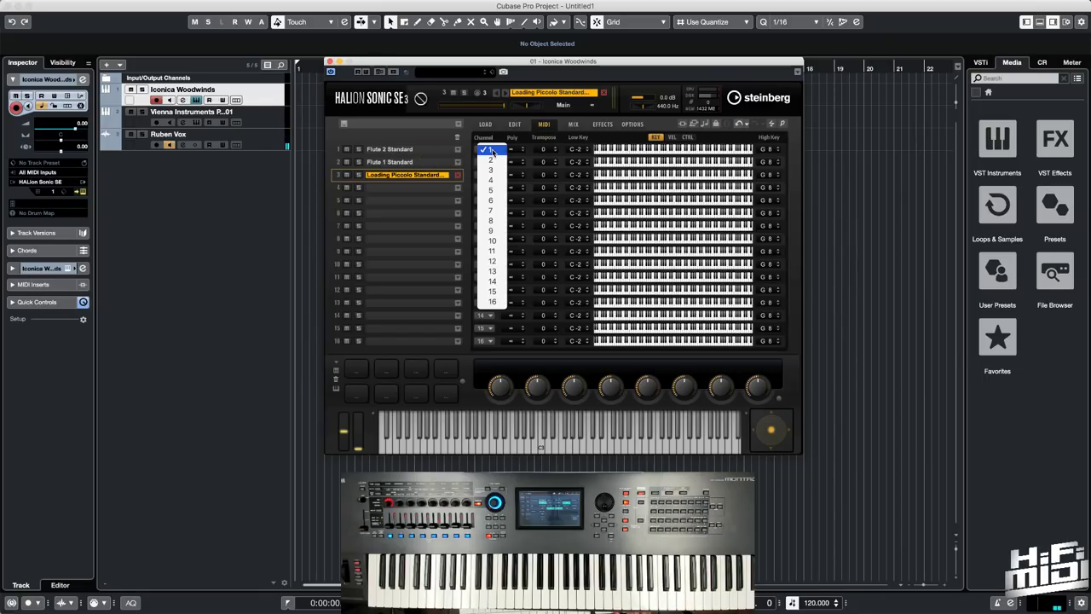
left_click(490, 162)
left_click(491, 162)
left_click(490, 168)
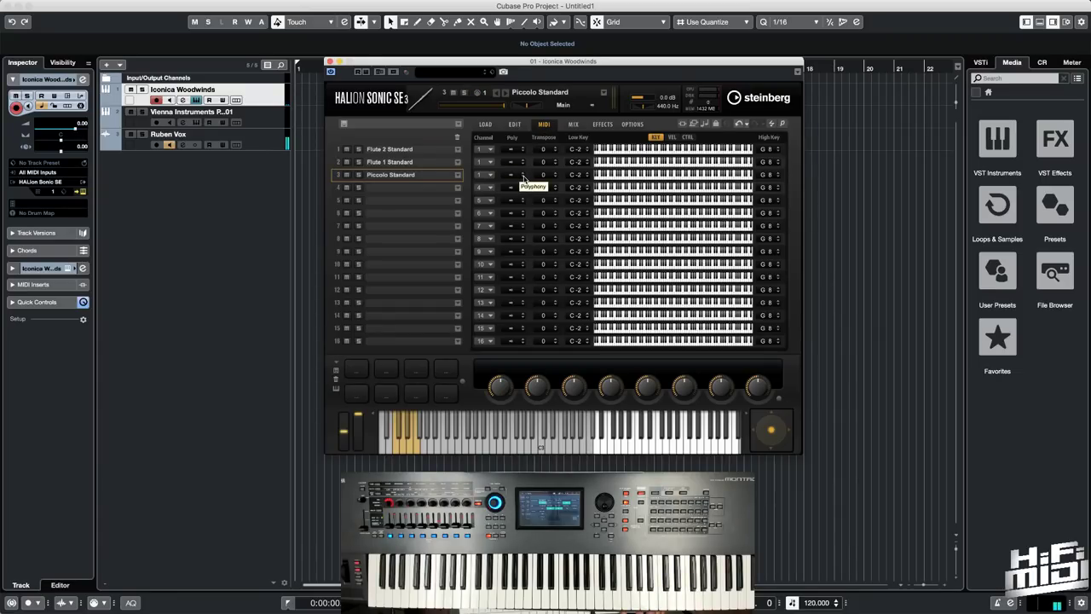
Step: Transpose Piccolo Standard by +12 semitones, then select Flute 1 Standard's slot and bring up its program options
left_click_drag(551, 177, 553, 162)
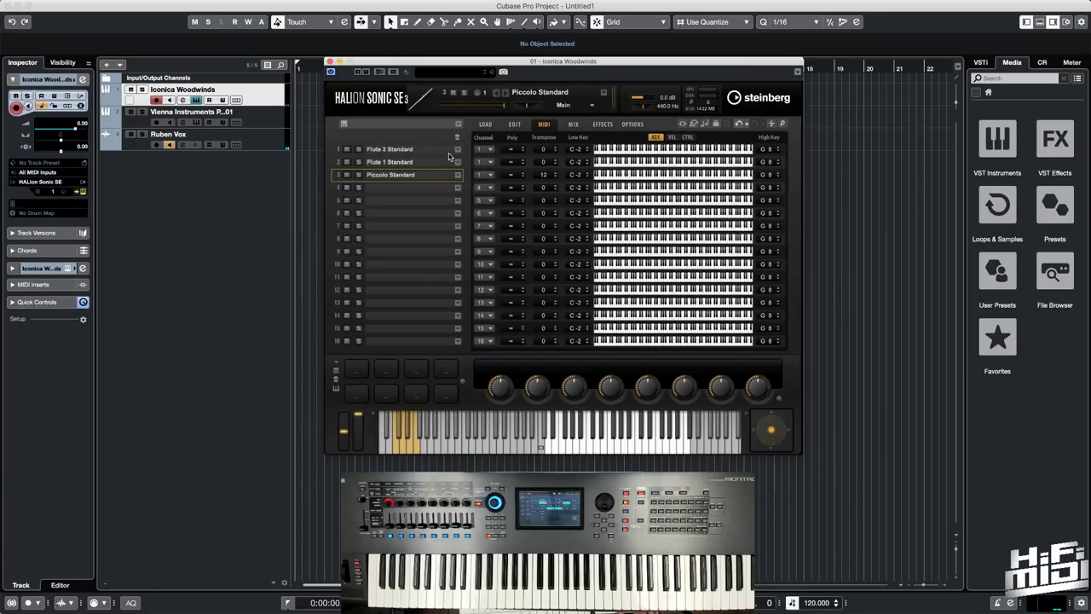
left_click(457, 165)
right_click(438, 165)
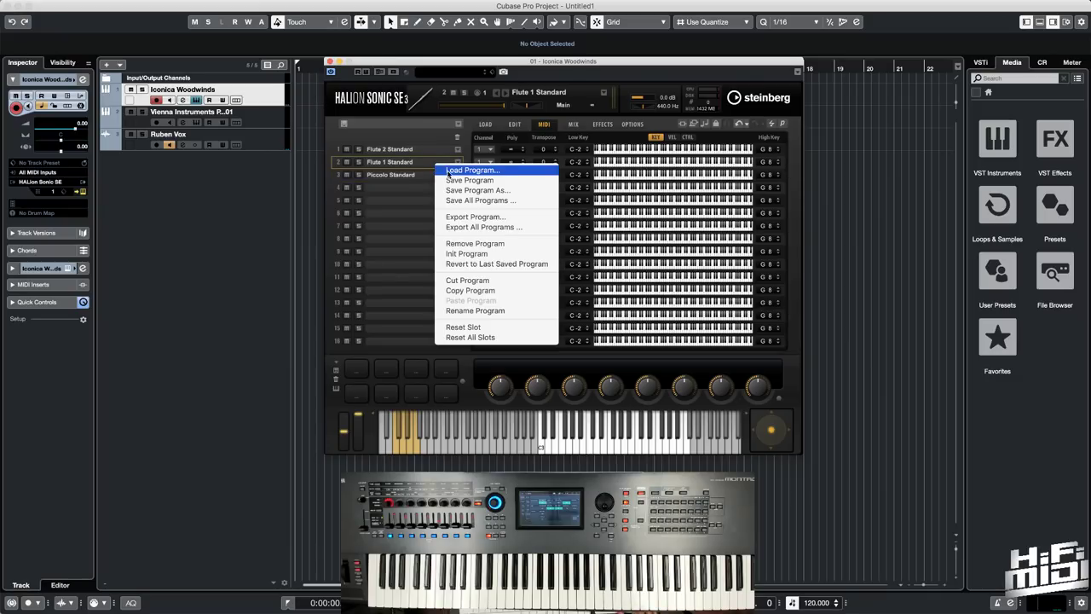
Step: Remove Flute 1 Standard from slot 2 and dismiss the Piccolo slot's options
left_click(475, 244)
right_click(423, 175)
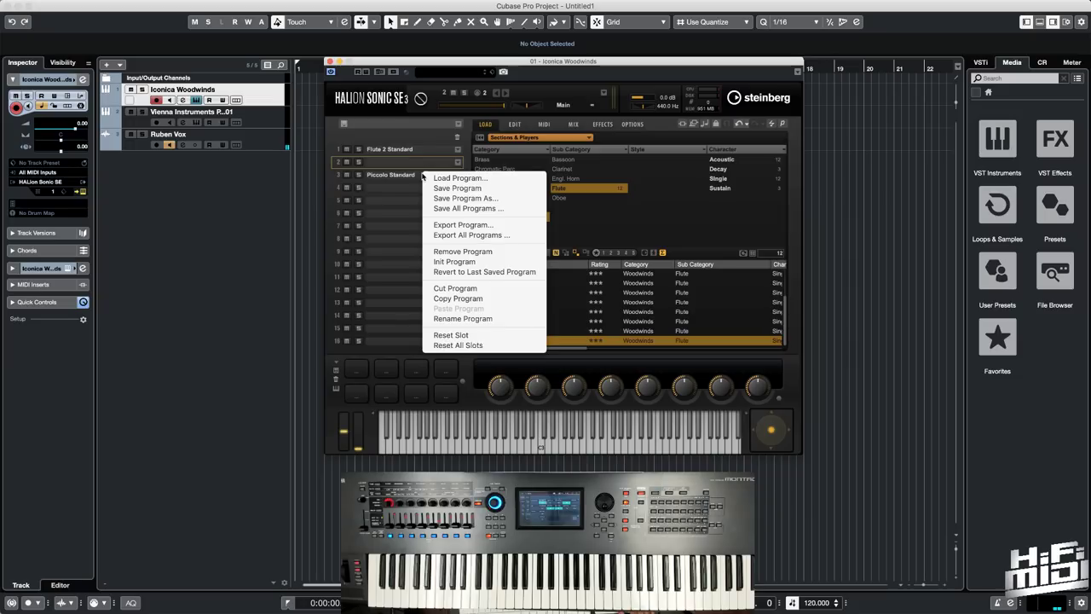
key("Escape")
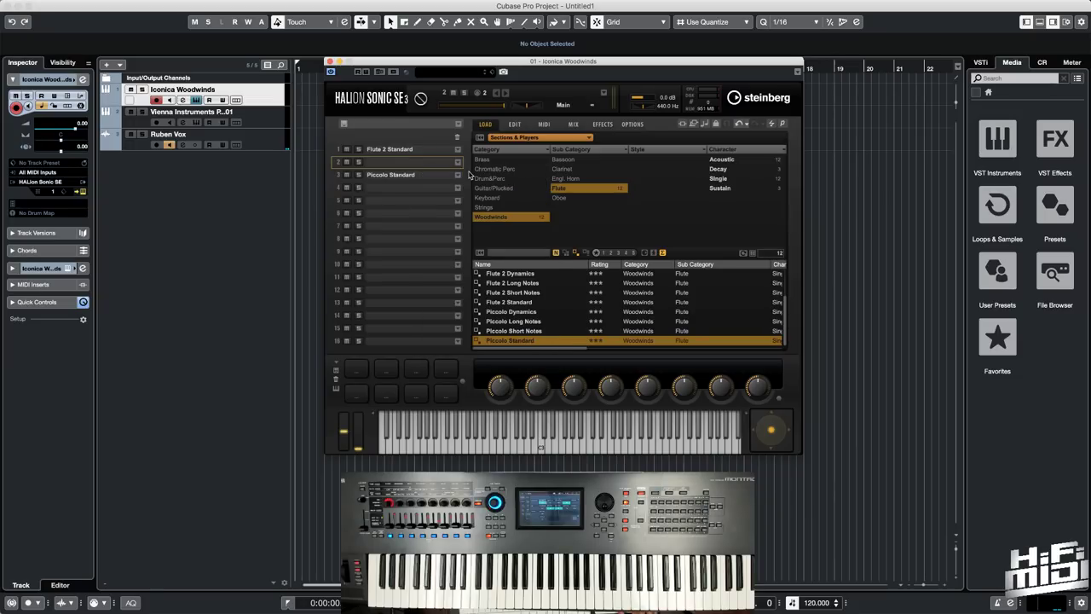
Step: Load Bassoon 2 Standard from the Bassoon presets into slot 1 and show its edit page
left_click(392, 150)
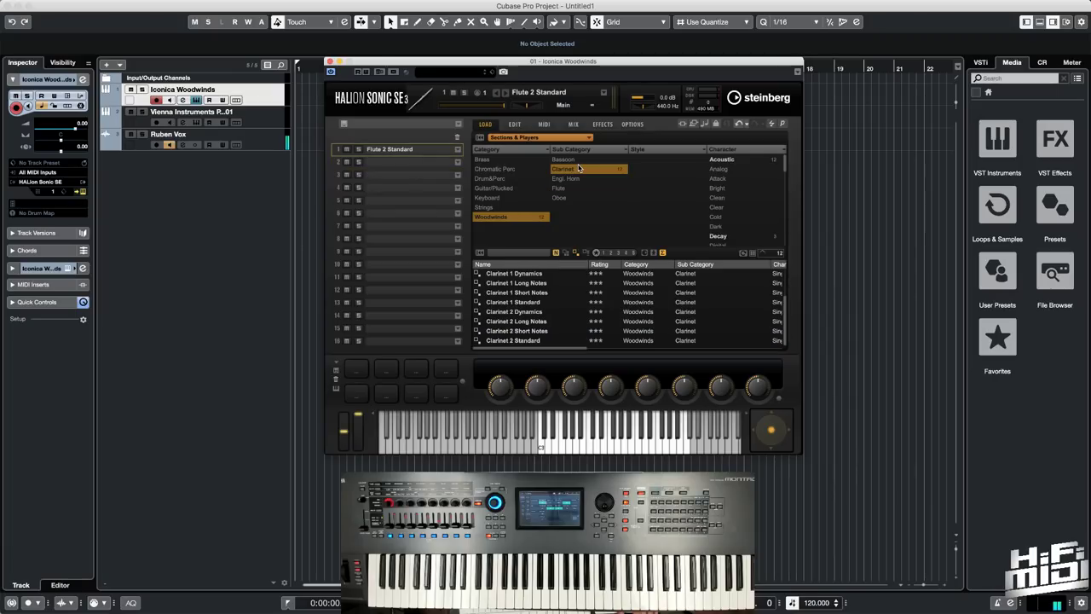
left_click(564, 159)
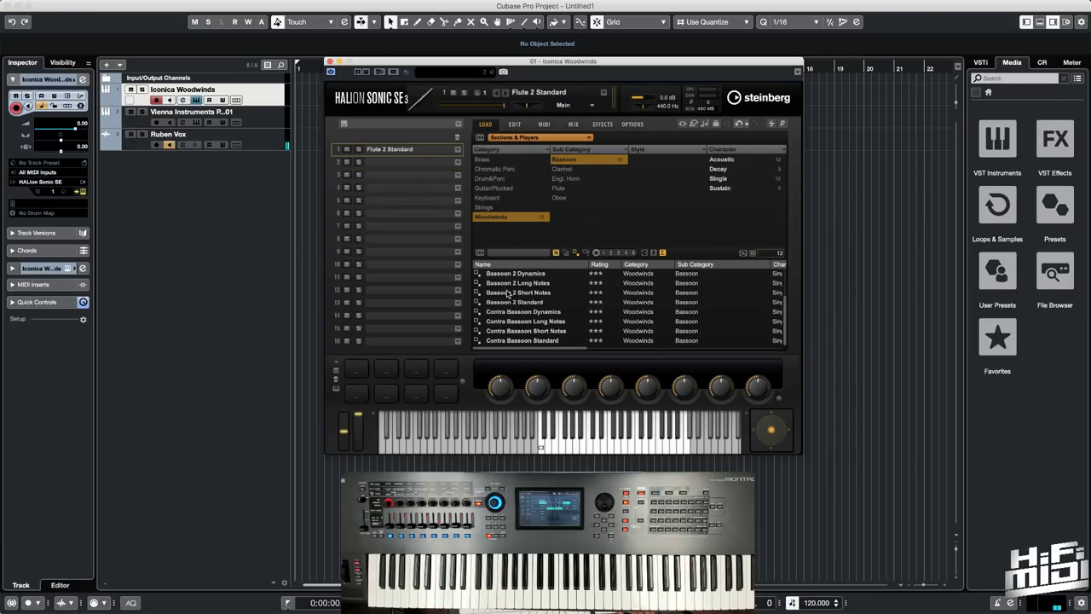
double_click(509, 303)
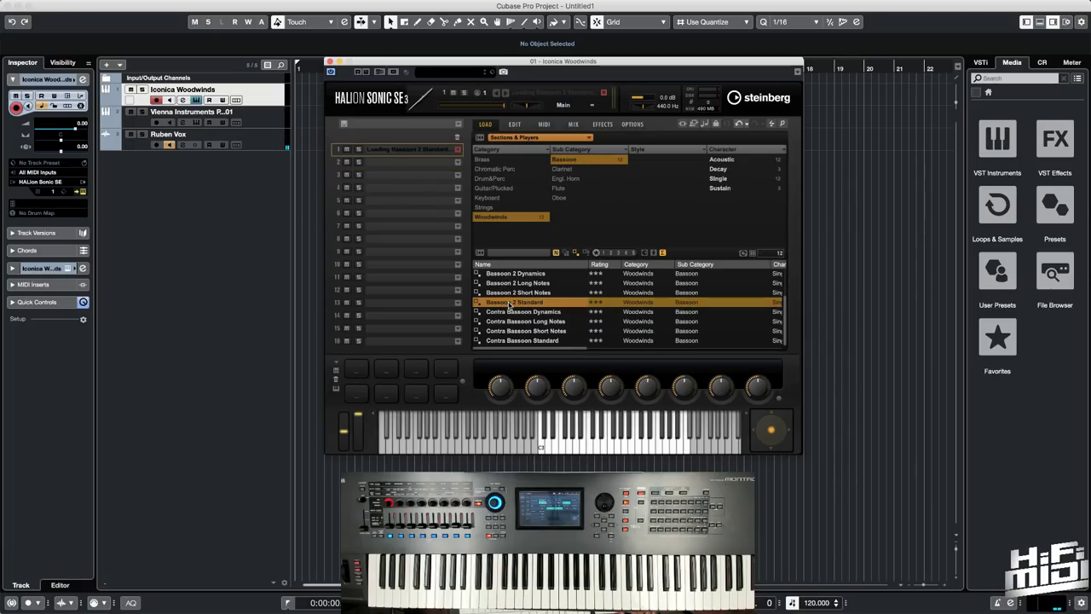
left_click(515, 126)
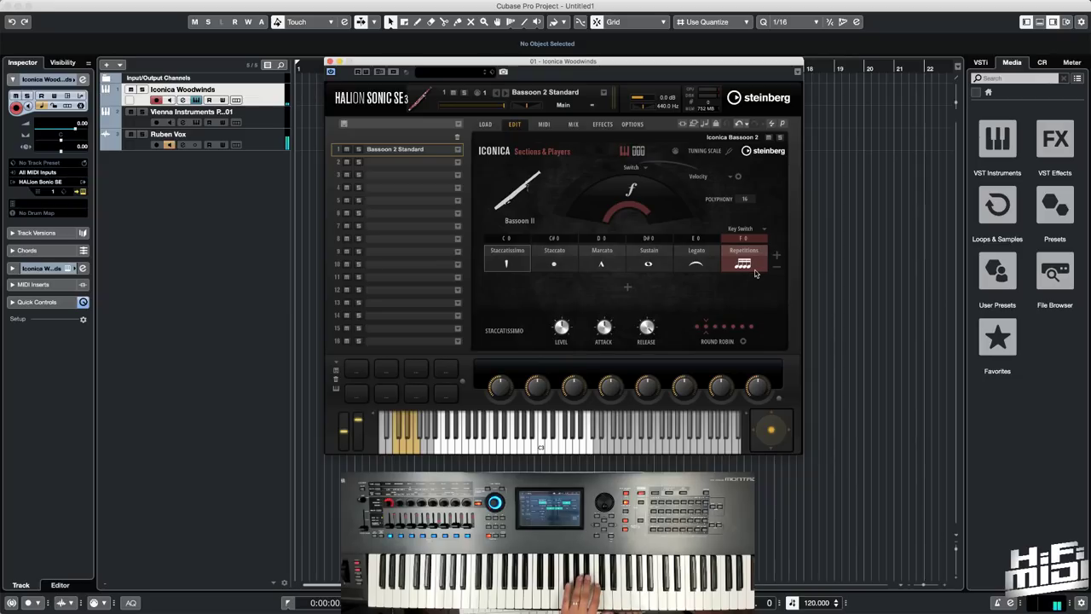
Step: Enter 107 as the project tempo, then scroll the tempo field until it reads 165
left_click(816, 603)
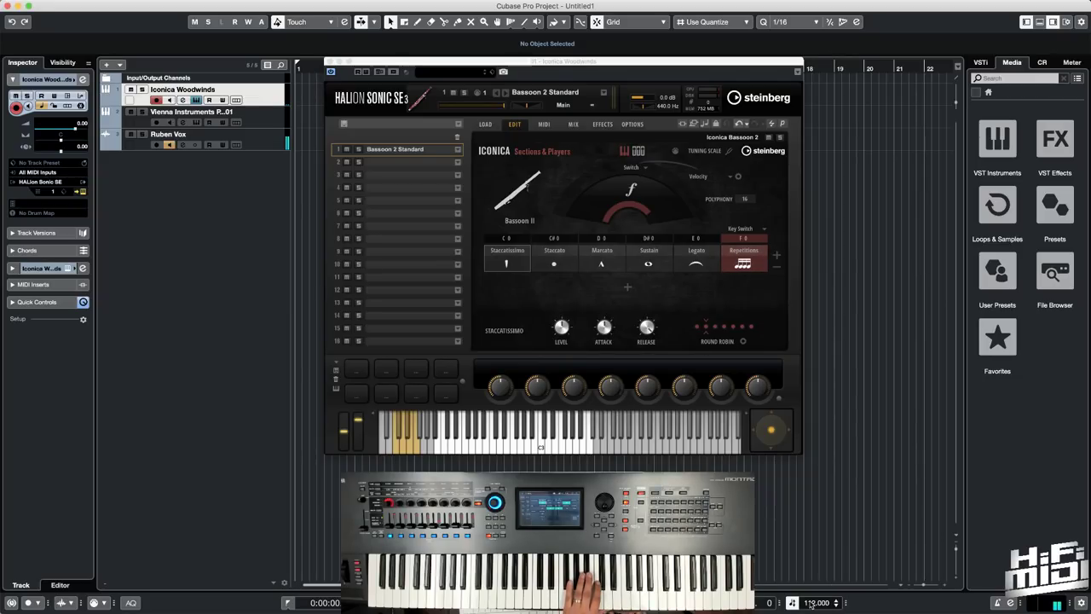
type("107")
key("Return")
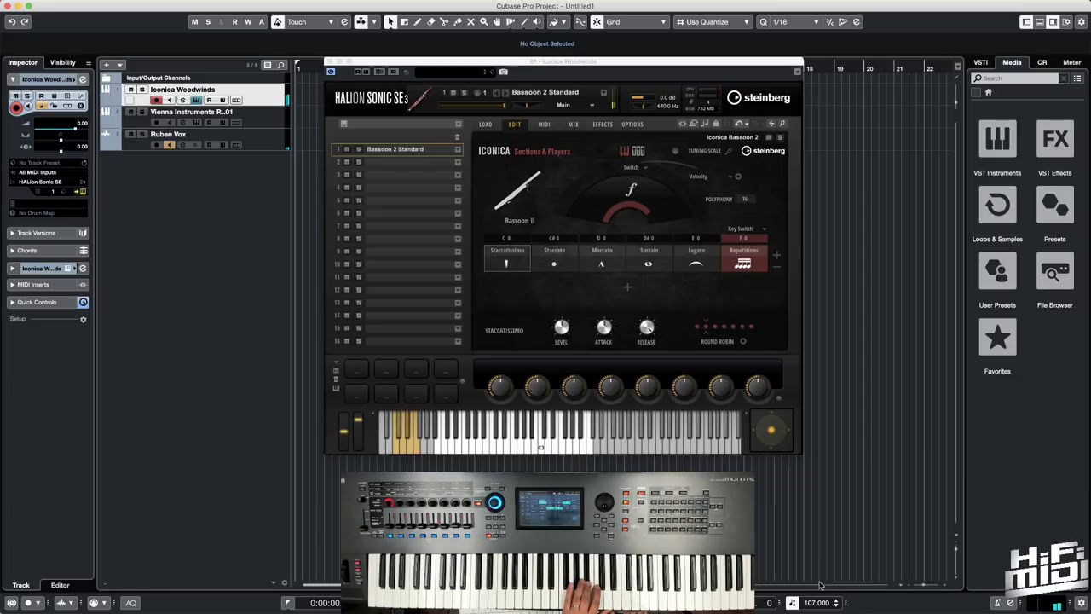
scroll(815, 603, "down", 7)
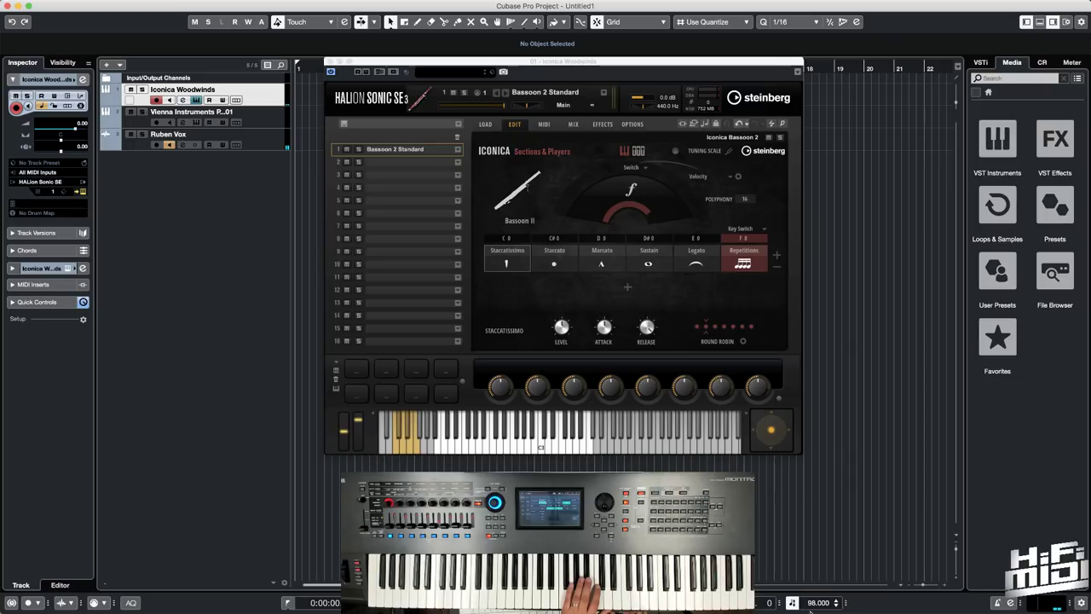
scroll(815, 603, "down", 20)
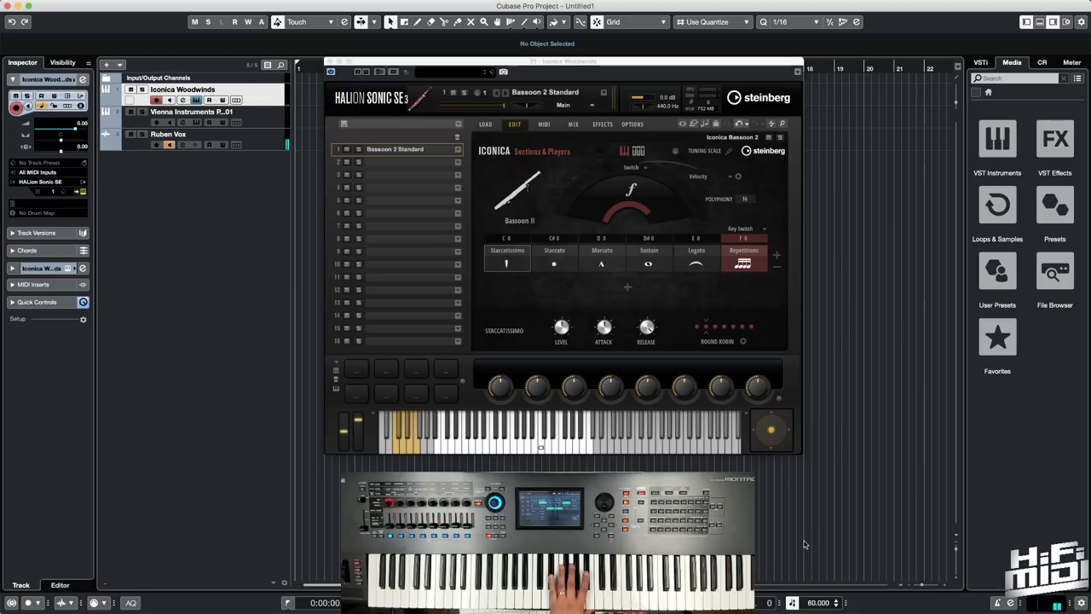
scroll(816, 603, "up", 10)
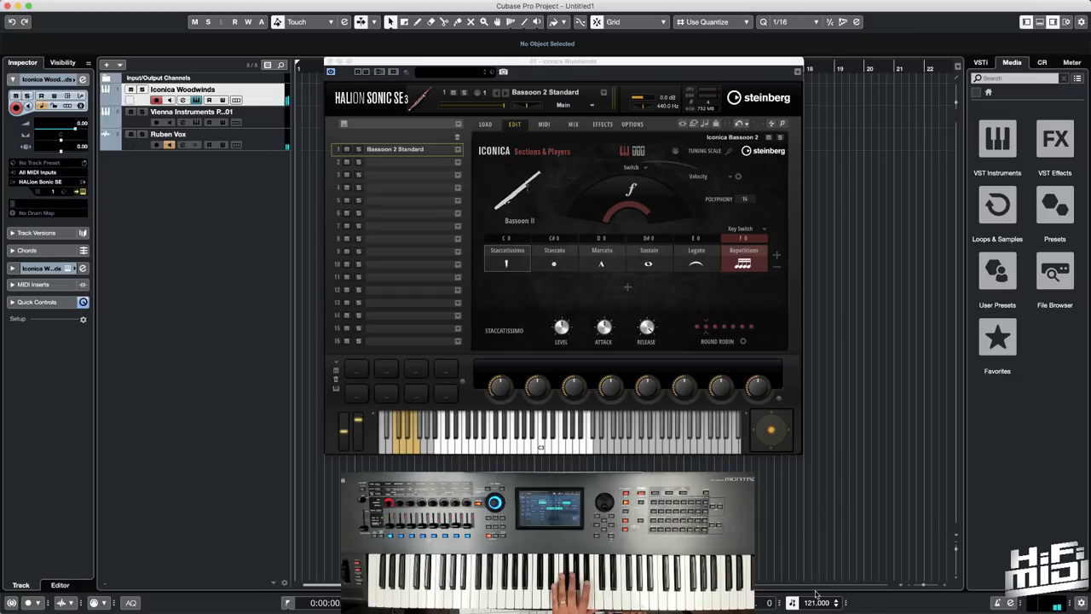
scroll(817, 597, "up", 10)
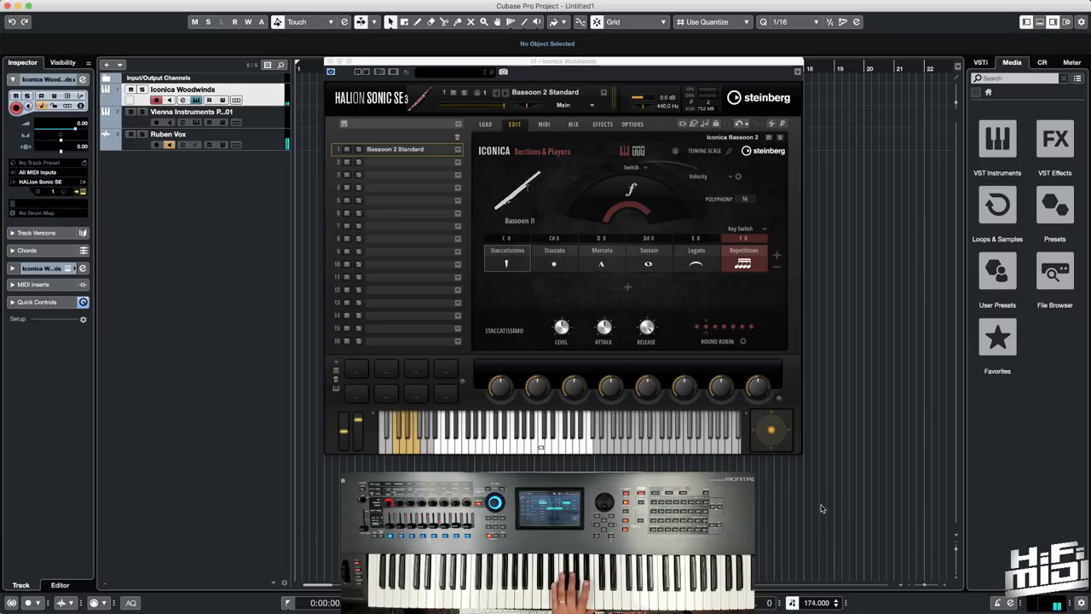
scroll(817, 603, "up", 5)
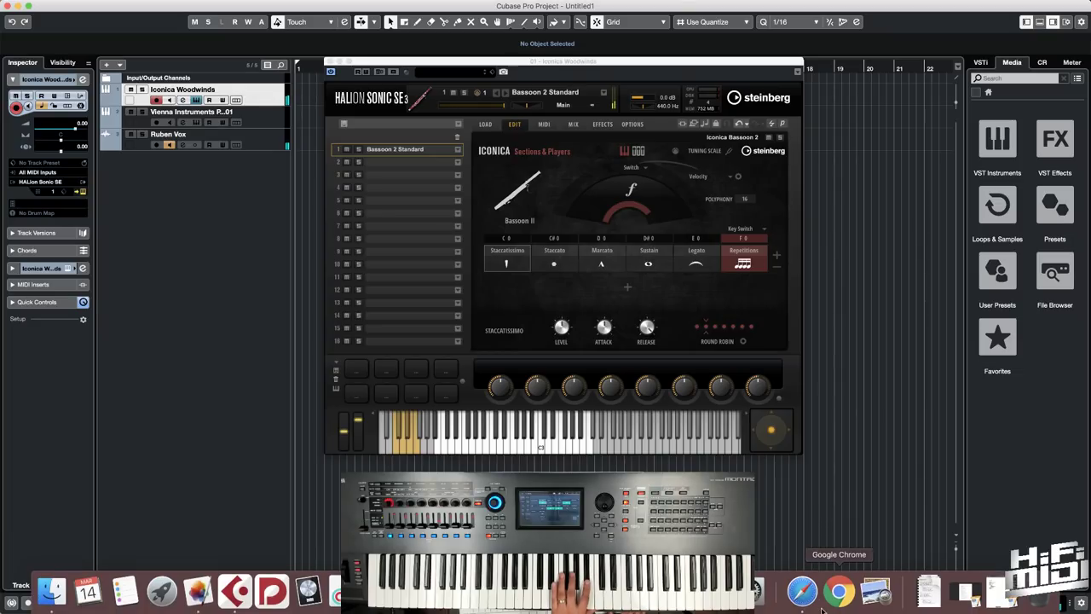
scroll(812, 602, "down", 9)
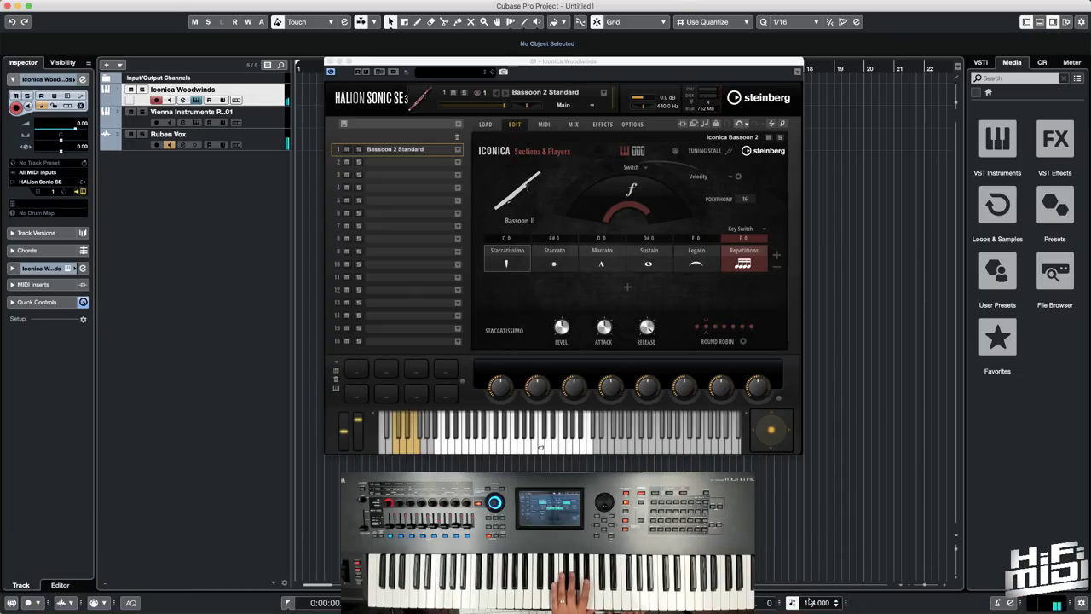
Step: Check the bassoon Repetitions slot's articulation choices, then return to the Bassoon preset list
left_click(760, 253)
left_click(759, 254)
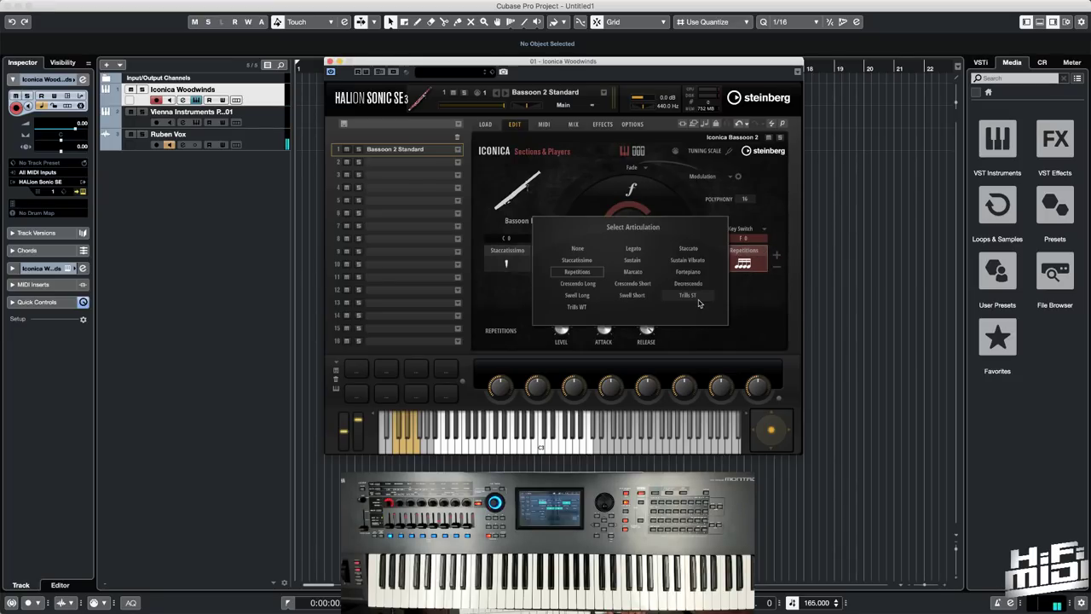
left_click(641, 275)
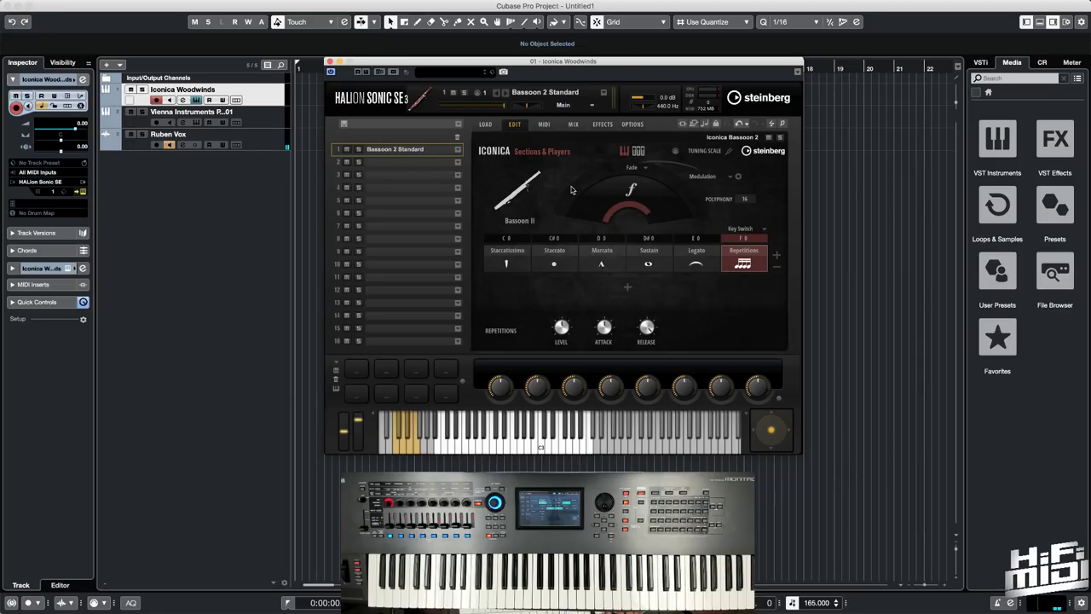
left_click(485, 124)
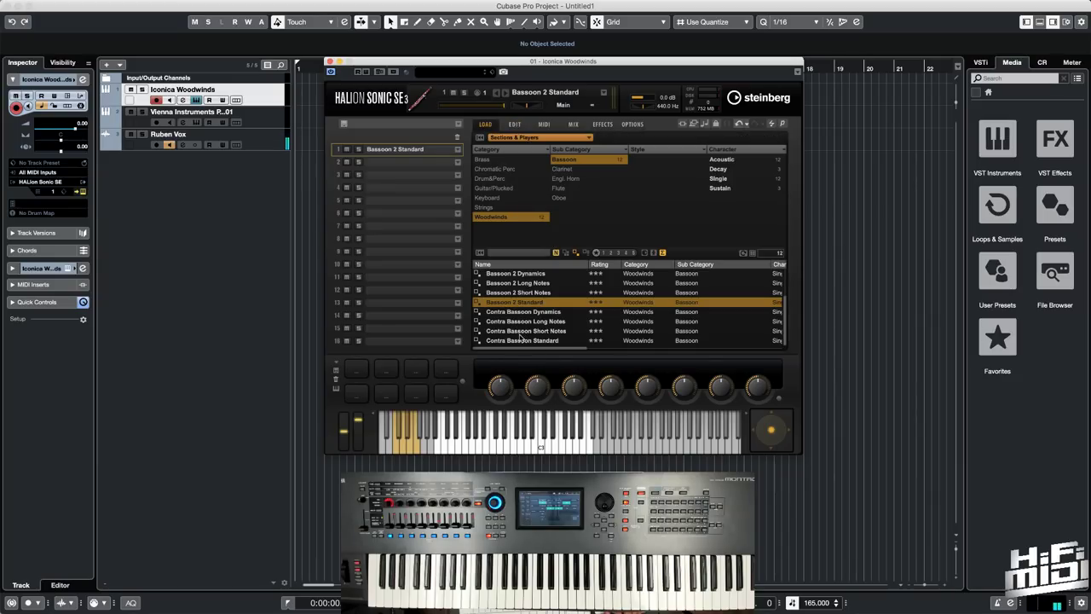
Step: Filter to Clarinet presets, load Clarinet 1 Standard into slot 1 and view its articulations
left_click(572, 171)
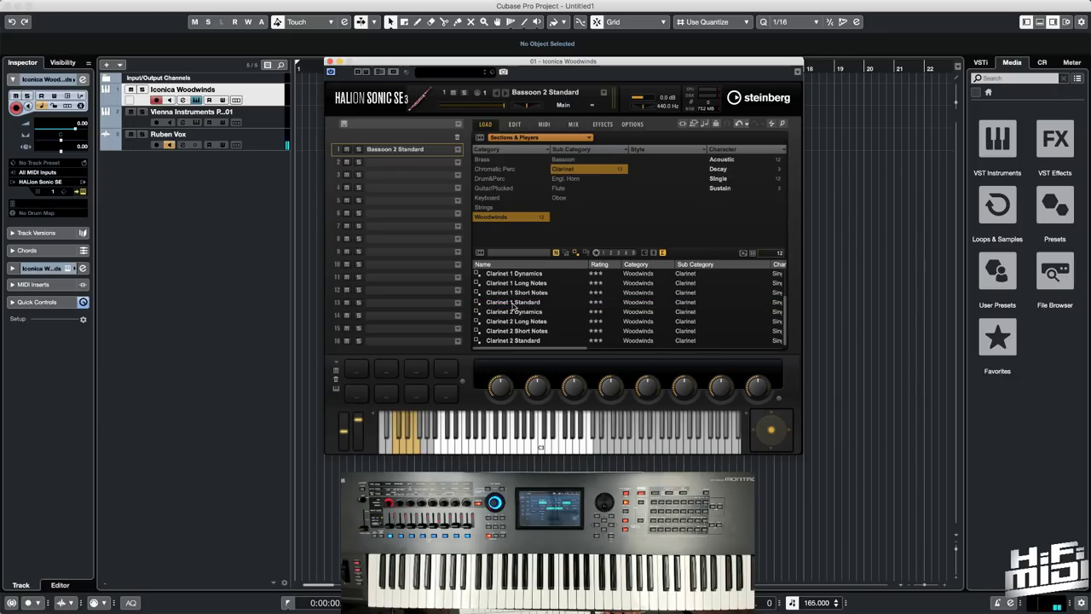
double_click(514, 303)
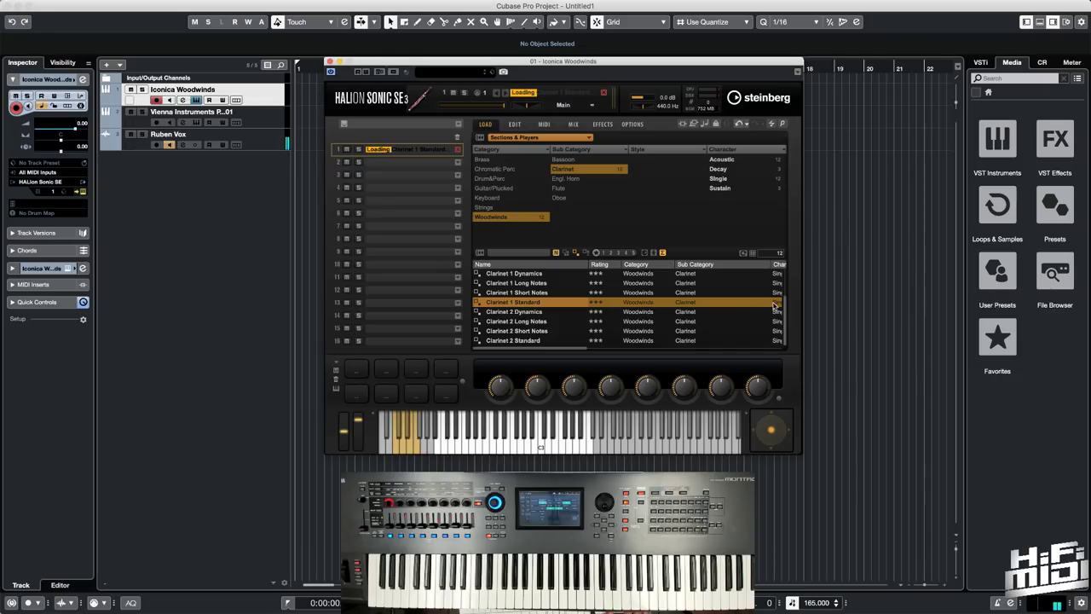
left_click(516, 124)
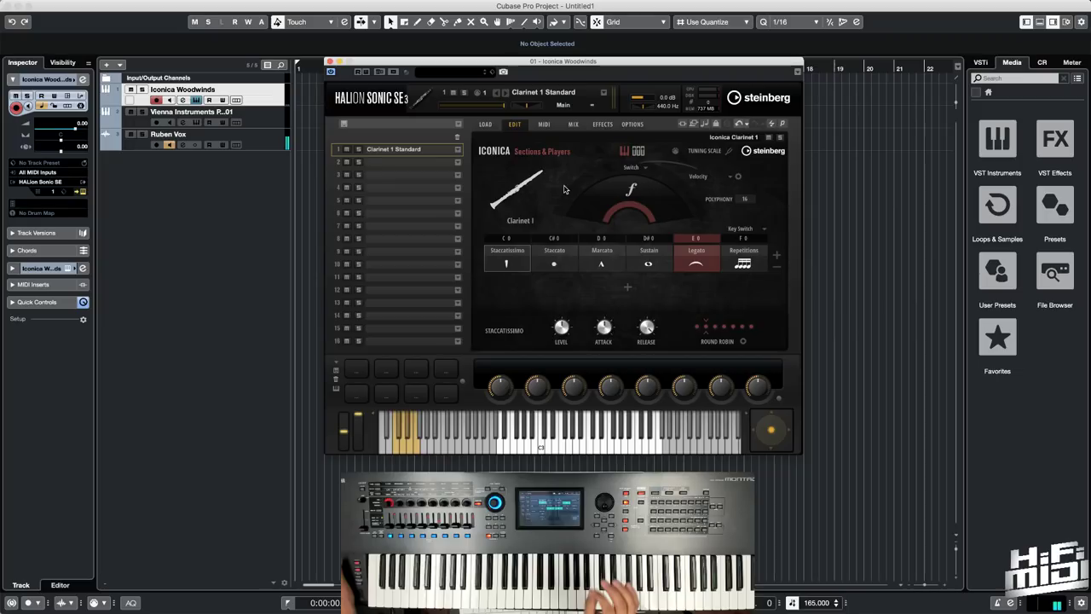
Step: Load the 01 KLB_perf-legato clarinet patch in Vienna Instruments Pro and switch to Basic View
key("Down")
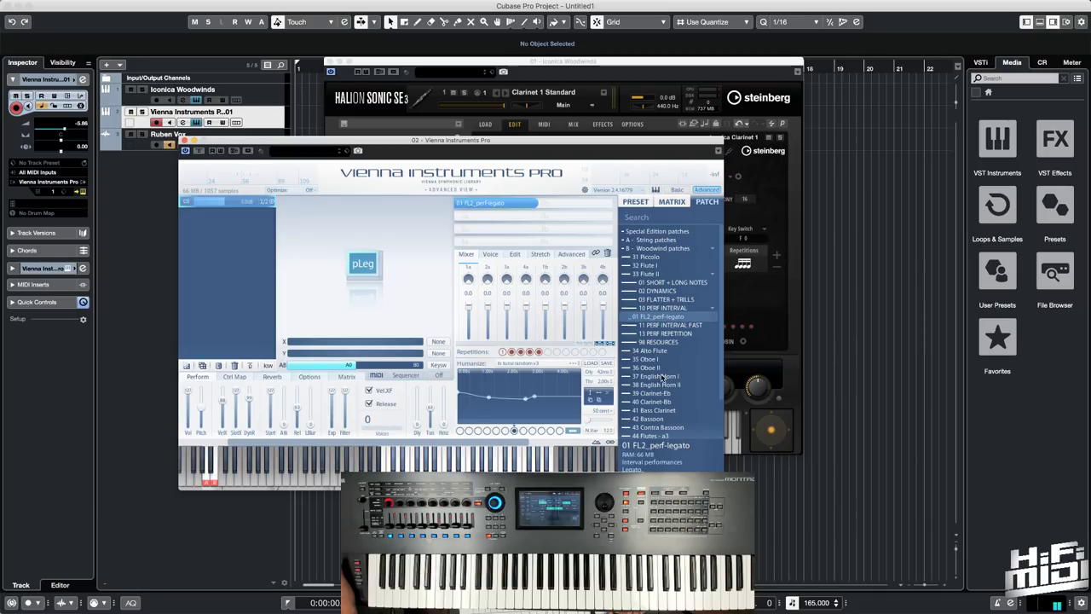
left_click_drag(663, 378, 378, 271)
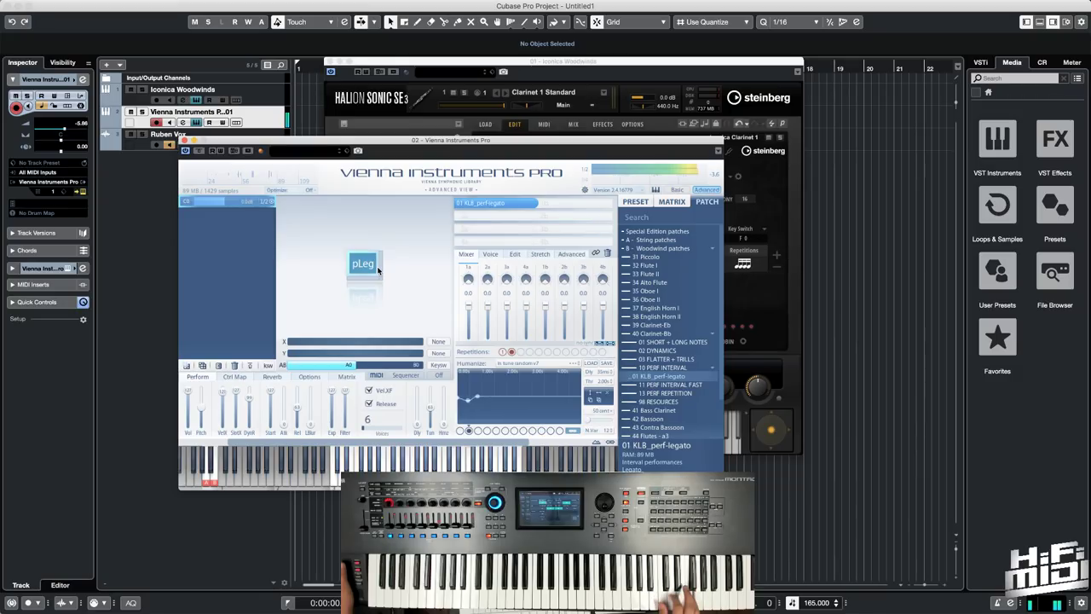
left_click(269, 103)
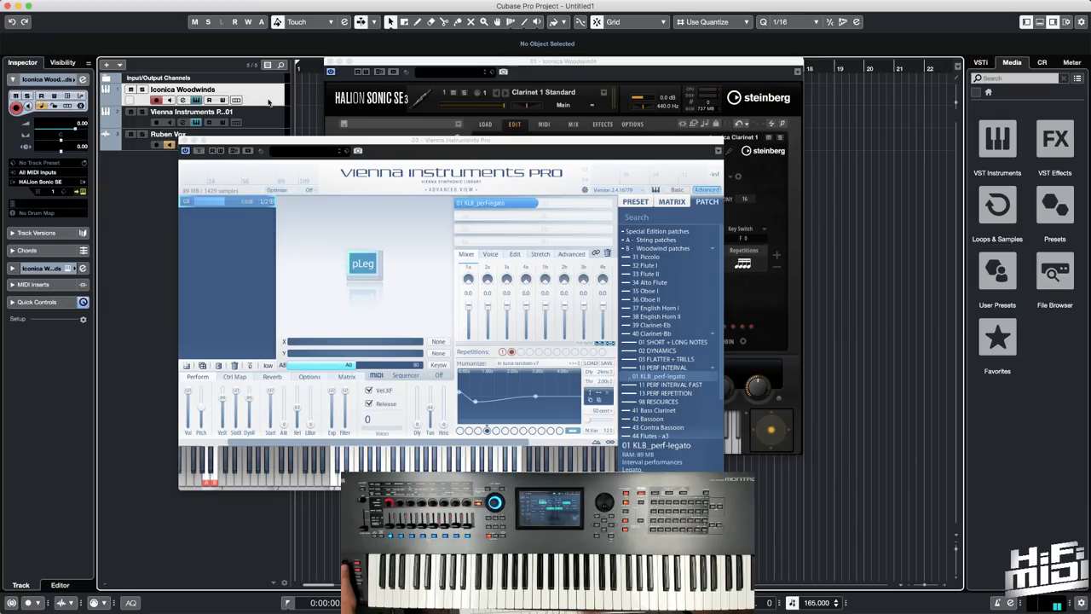
left_click(410, 190)
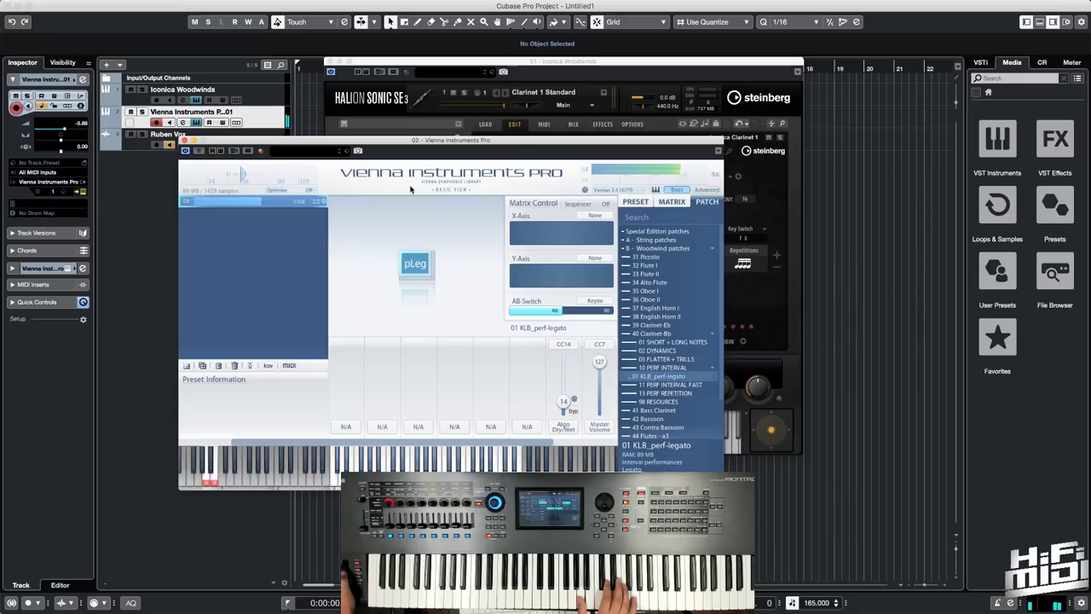
Step: Close Vienna, arm Iconica Woodwinds, and load English Horn Standard into HALion slot 1
left_click(184, 142)
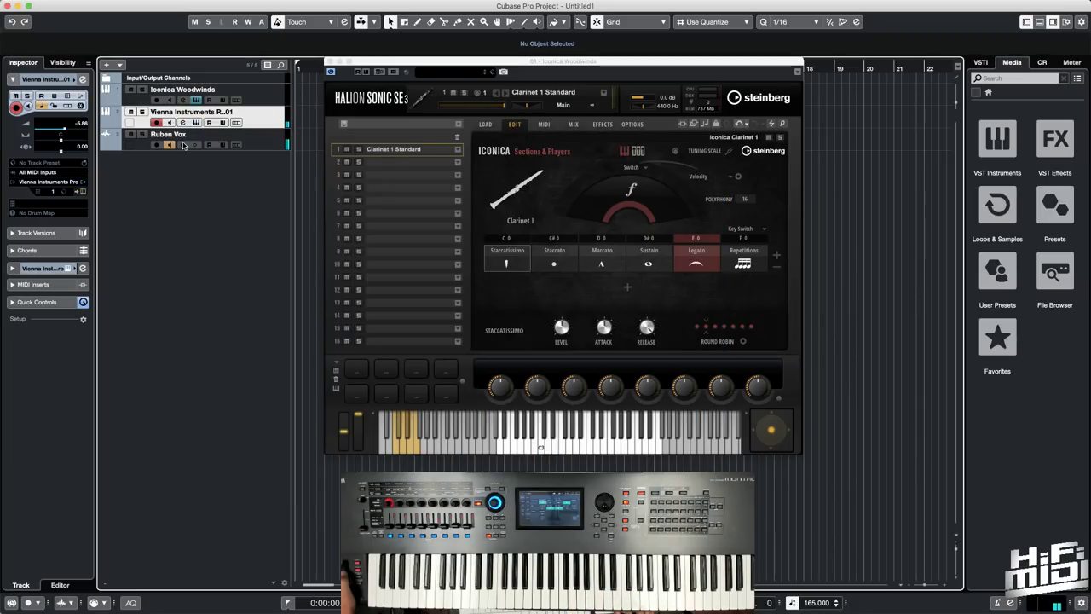
left_click(577, 263)
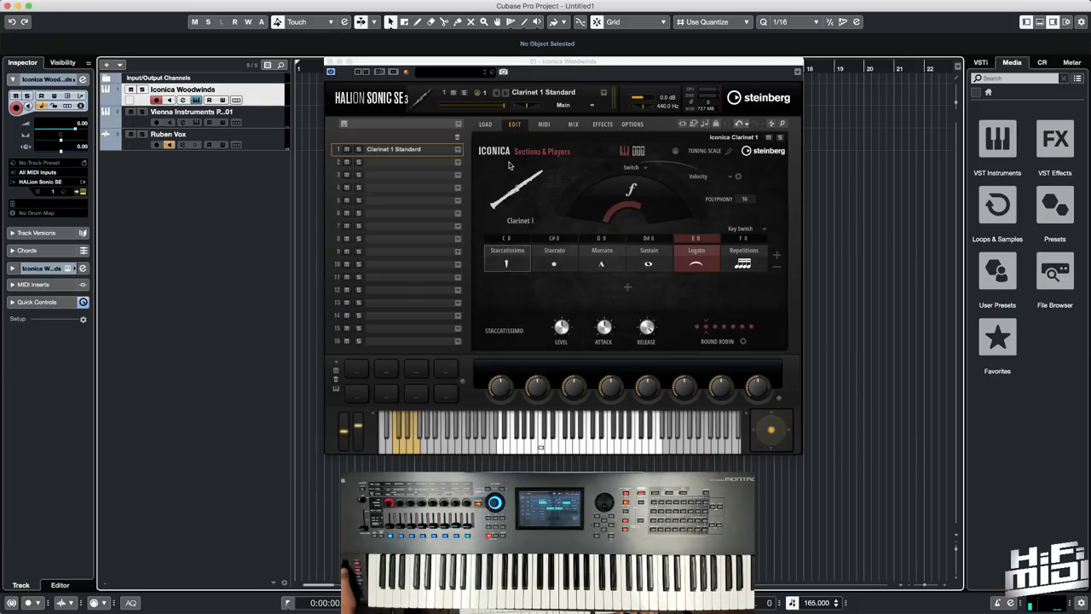
left_click(485, 123)
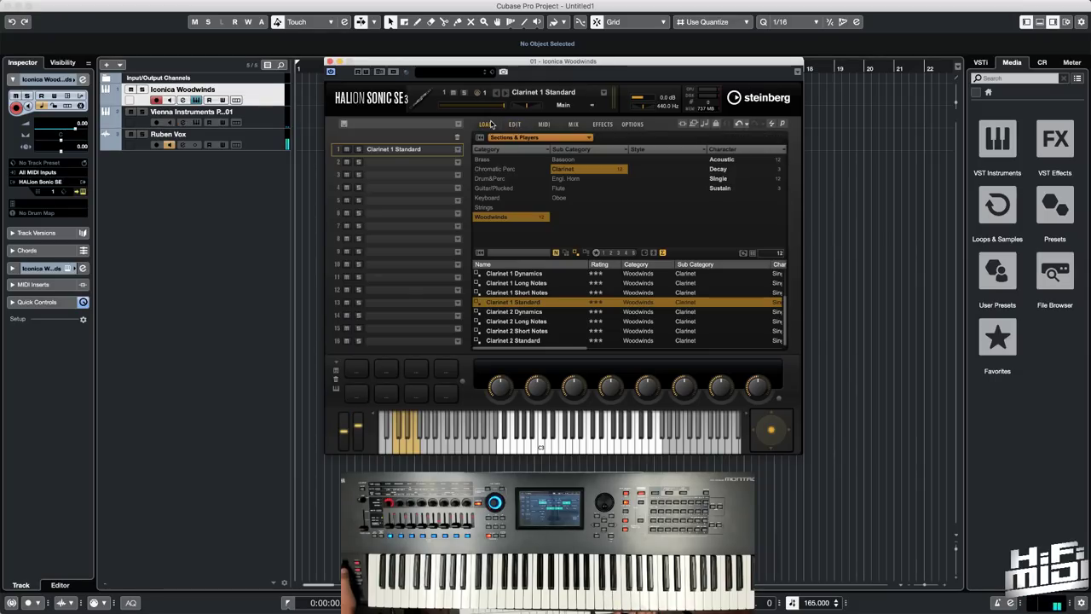
left_click(588, 179)
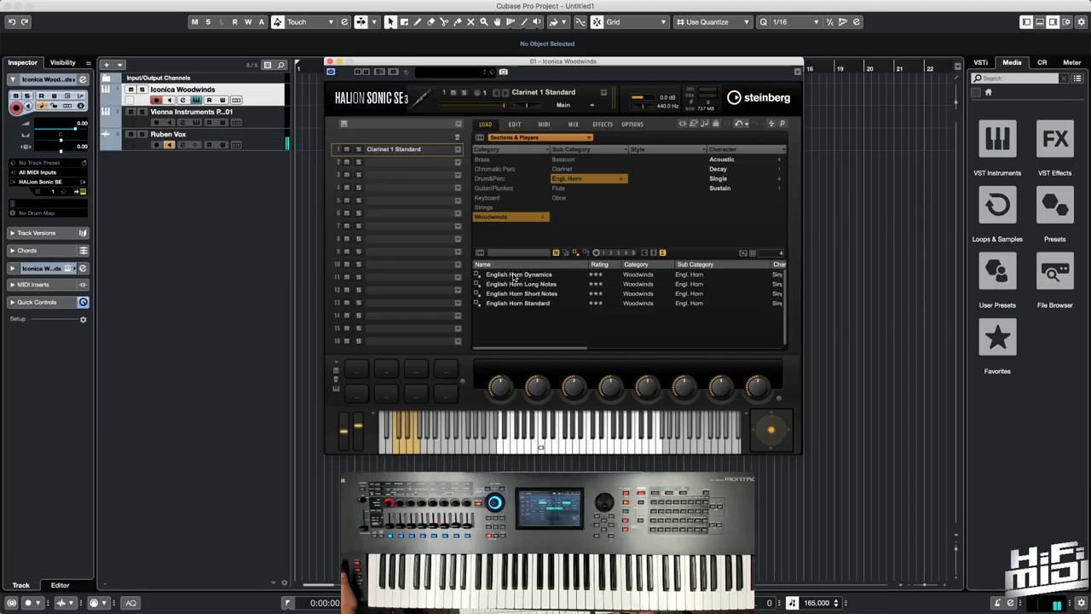
left_click(510, 303)
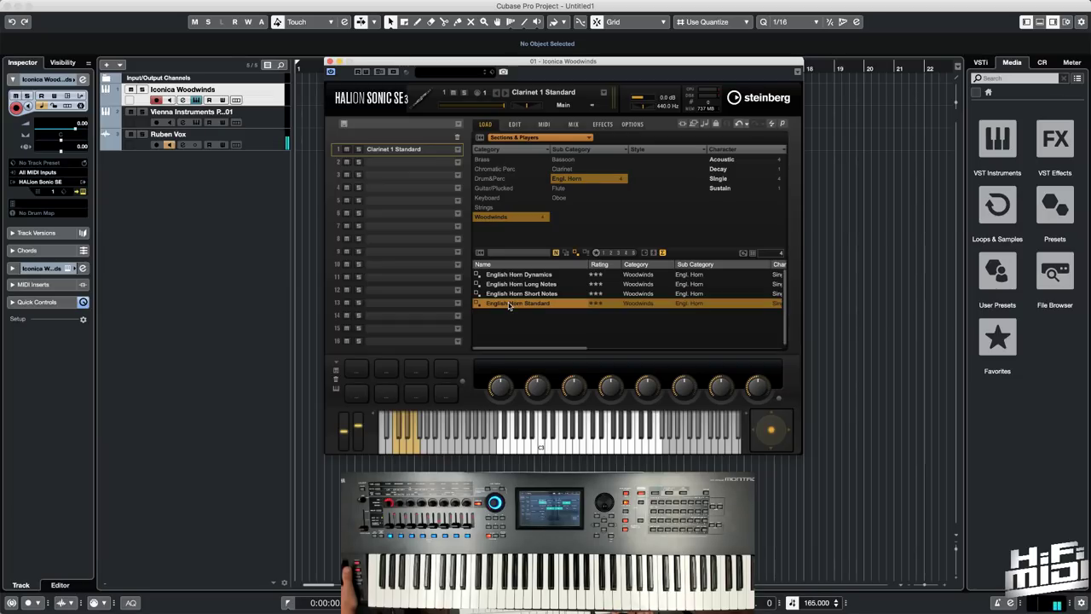
double_click(510, 305)
Step: Load 37 English Horn I patch 01 EH1_perf-legato_noVib into Vienna Instruments Pro
left_click(248, 113)
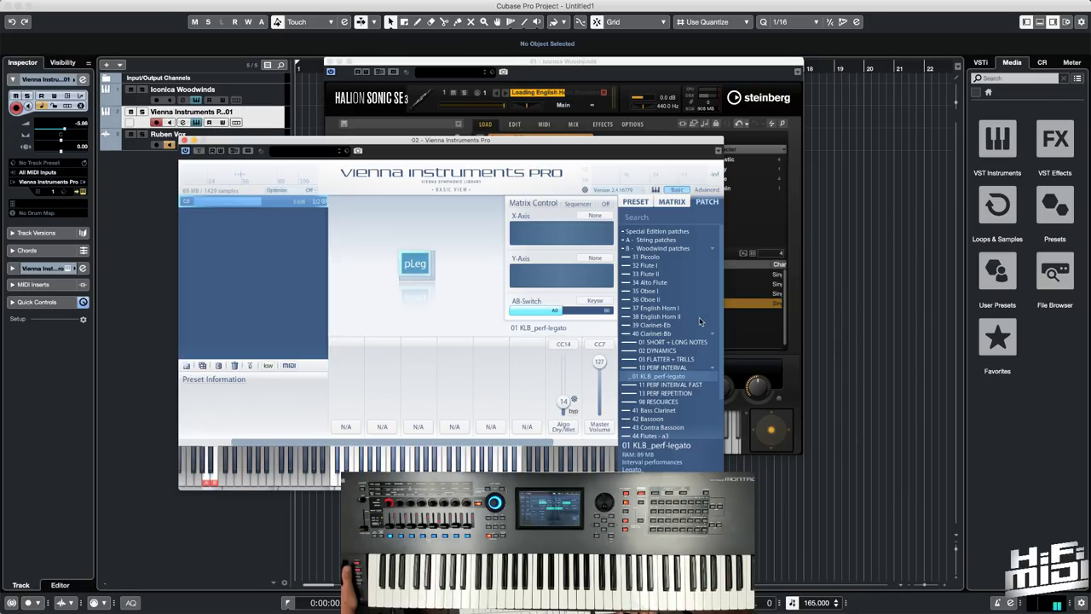
left_click(663, 309)
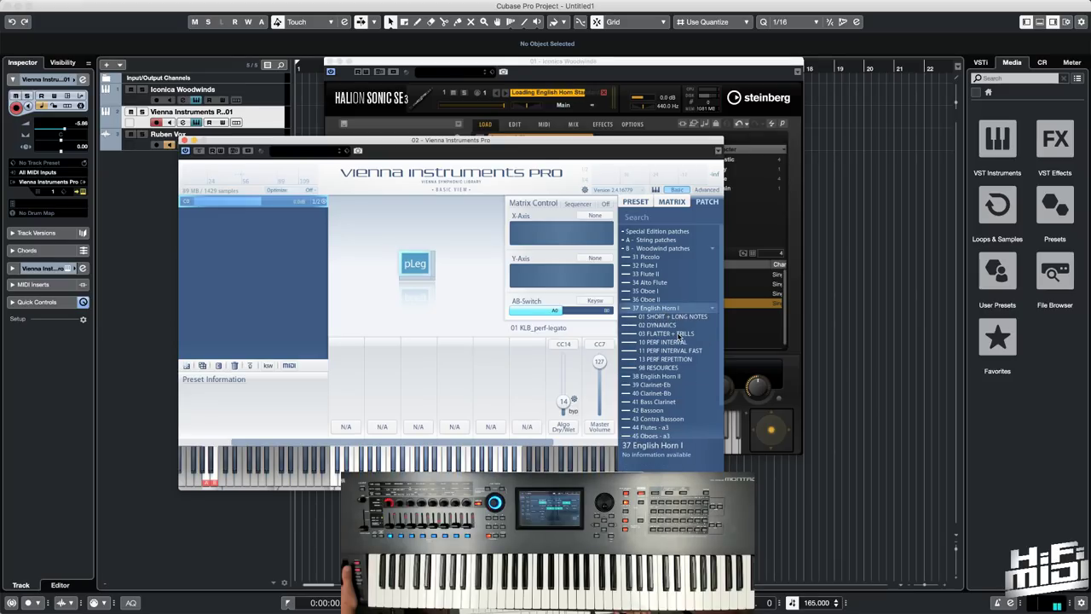
left_click(673, 341)
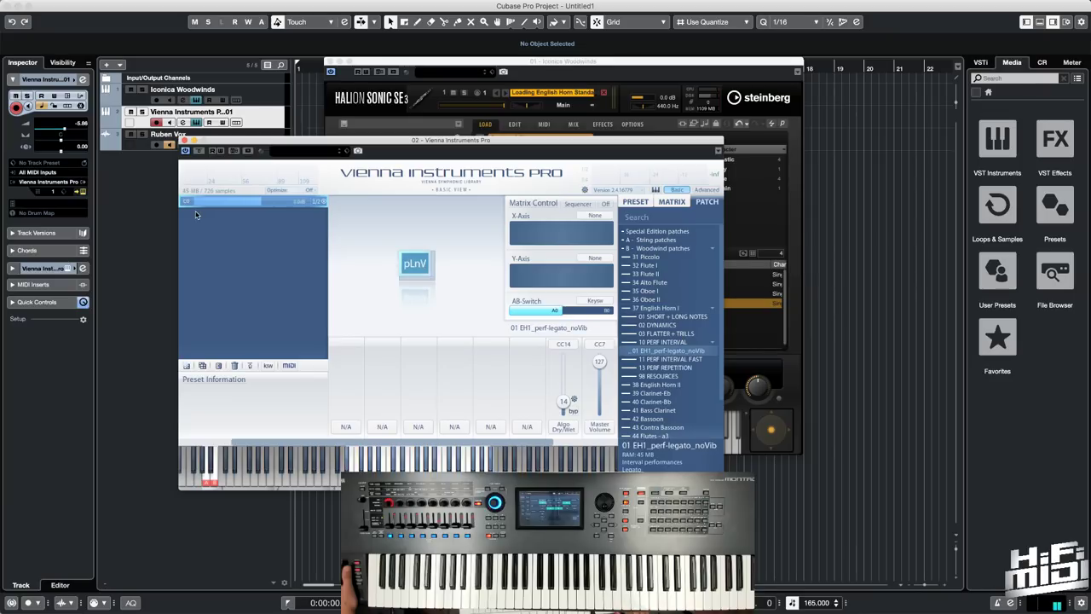
Step: Close Vienna Instruments Pro and show English Horn Standard's articulation page with Legato on E0
left_click(184, 142)
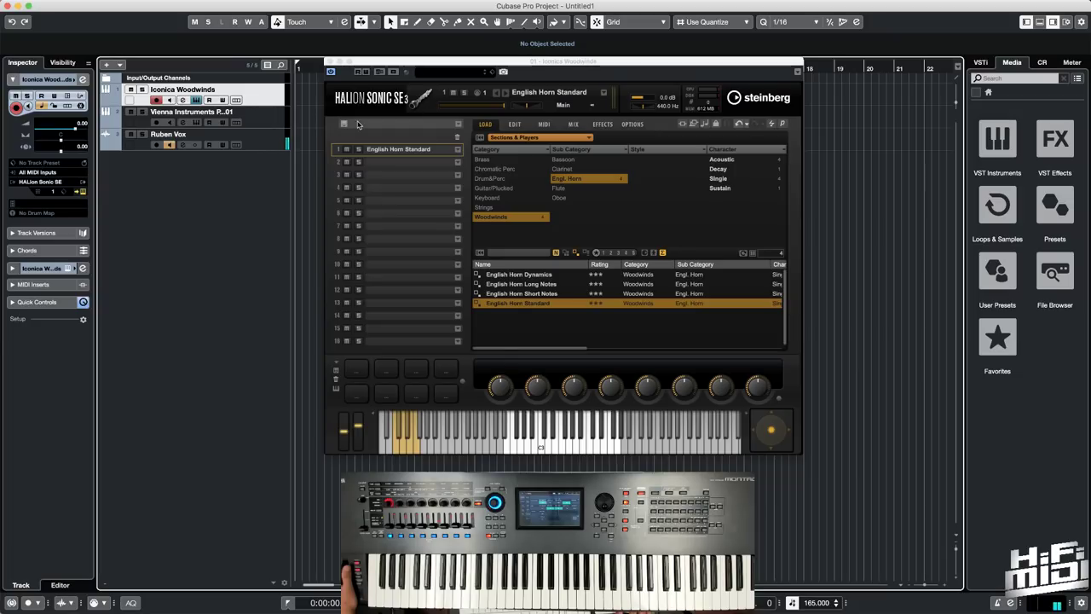
left_click(515, 124)
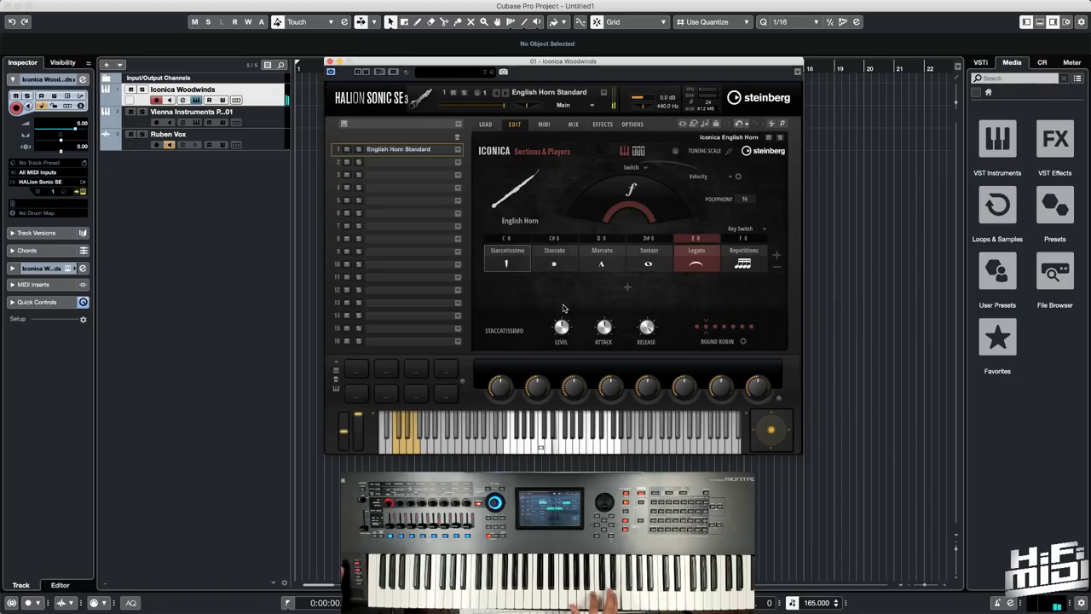
Step: Load 38 English Horn II > 10 PERF INTERVAL patch 01 EH2_perf-legato into the Vienna matrix cell
left_click(264, 122)
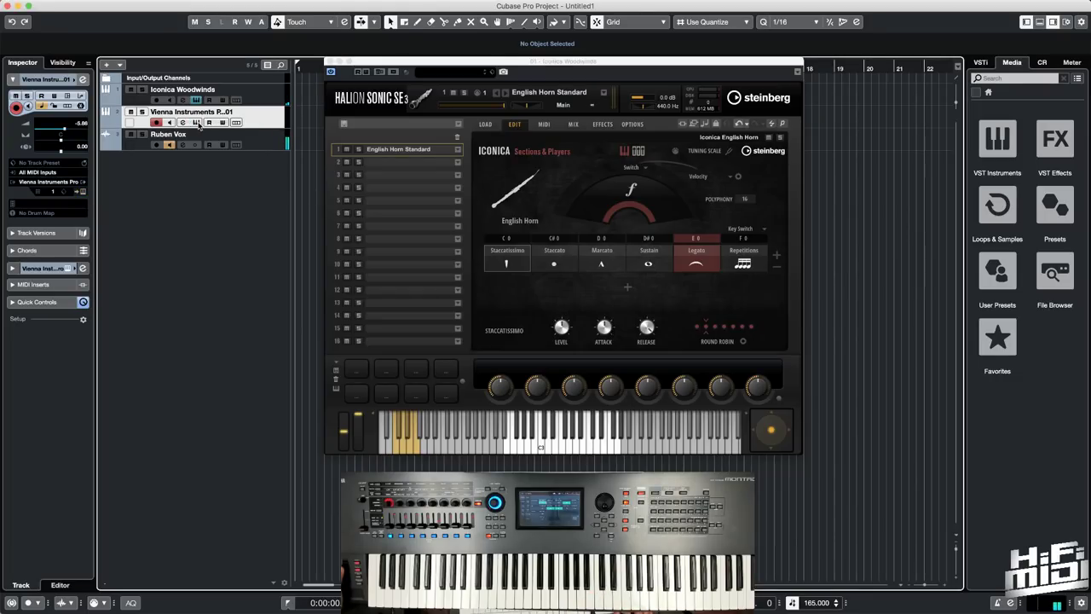
left_click(197, 123)
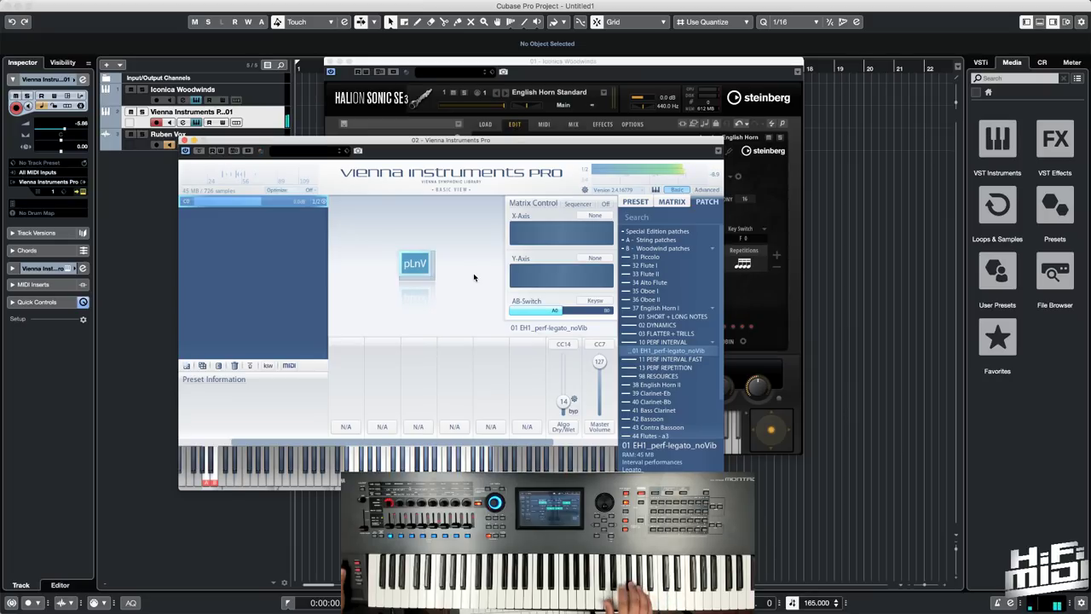
left_click(693, 385)
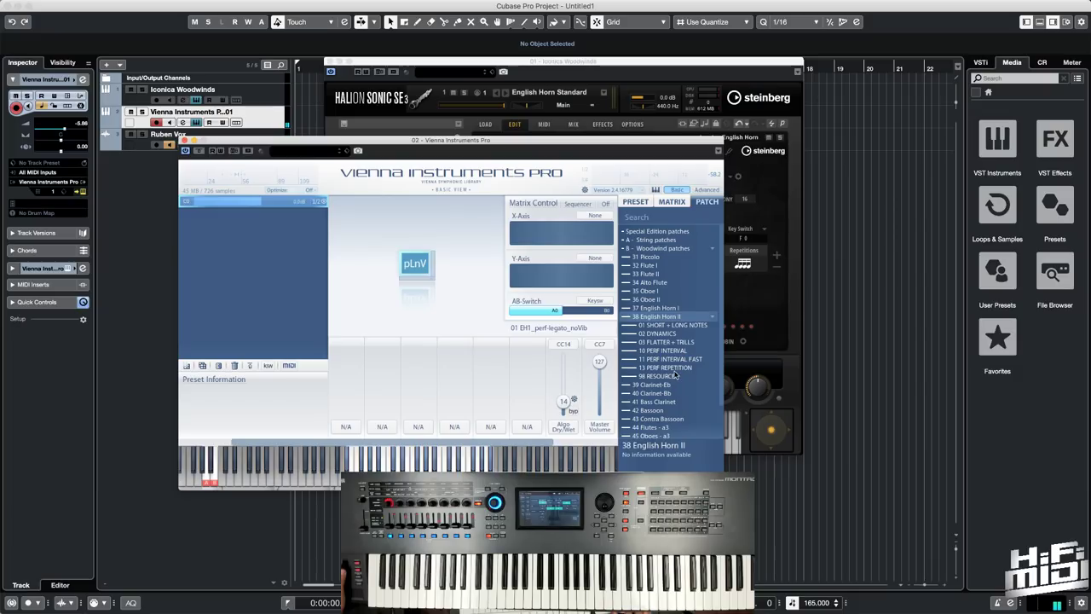
left_click(678, 350)
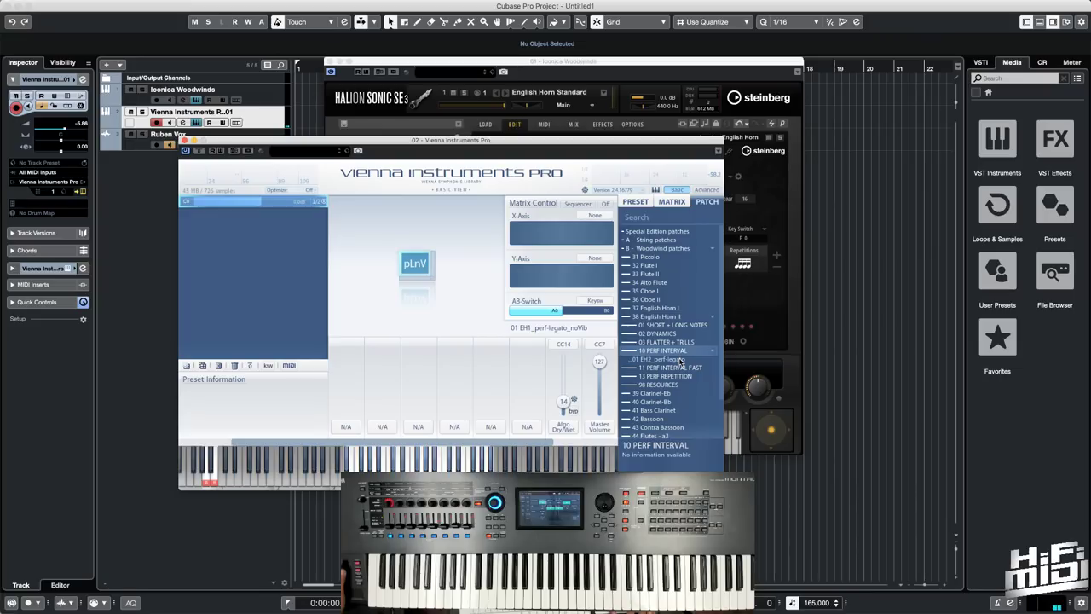
left_click_drag(681, 361, 428, 271)
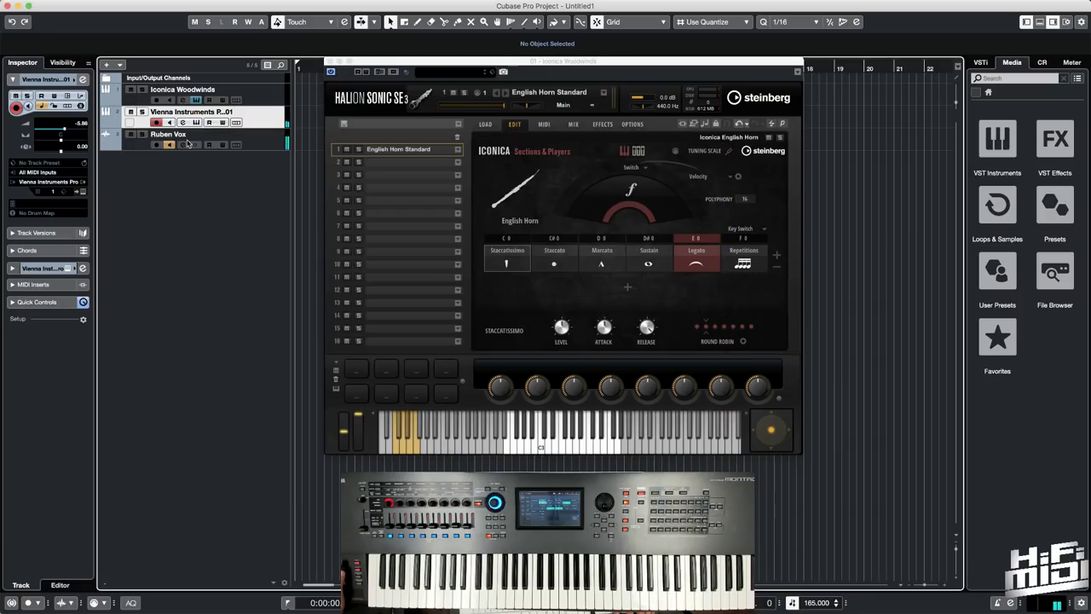
Step: Close Vienna, switch the English horn to Staccato, then list the Oboe presets in HALion
left_click(185, 140)
left_click(252, 100)
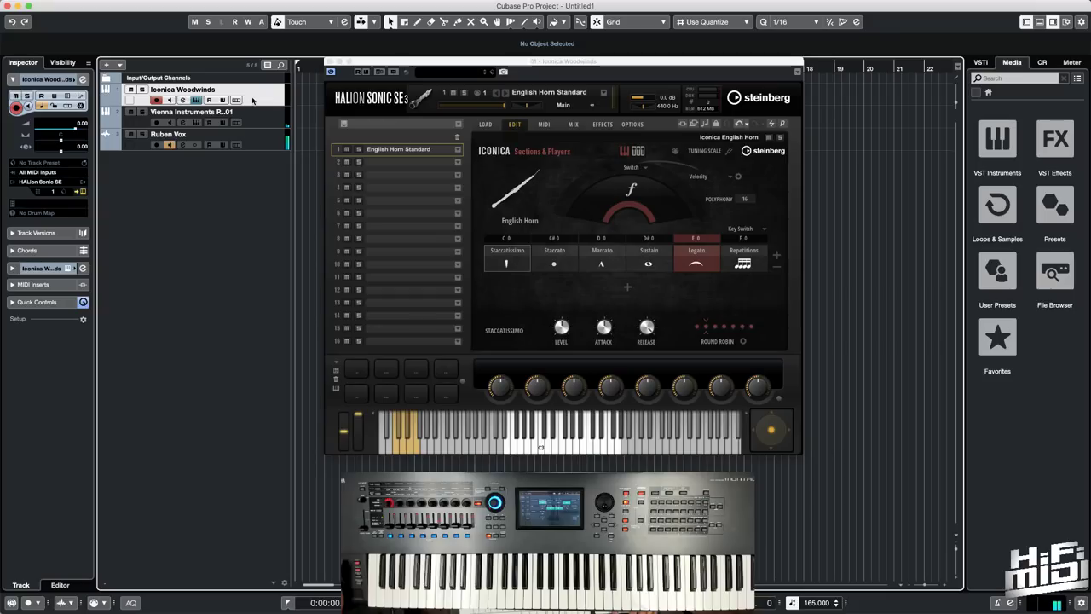
left_click(565, 194)
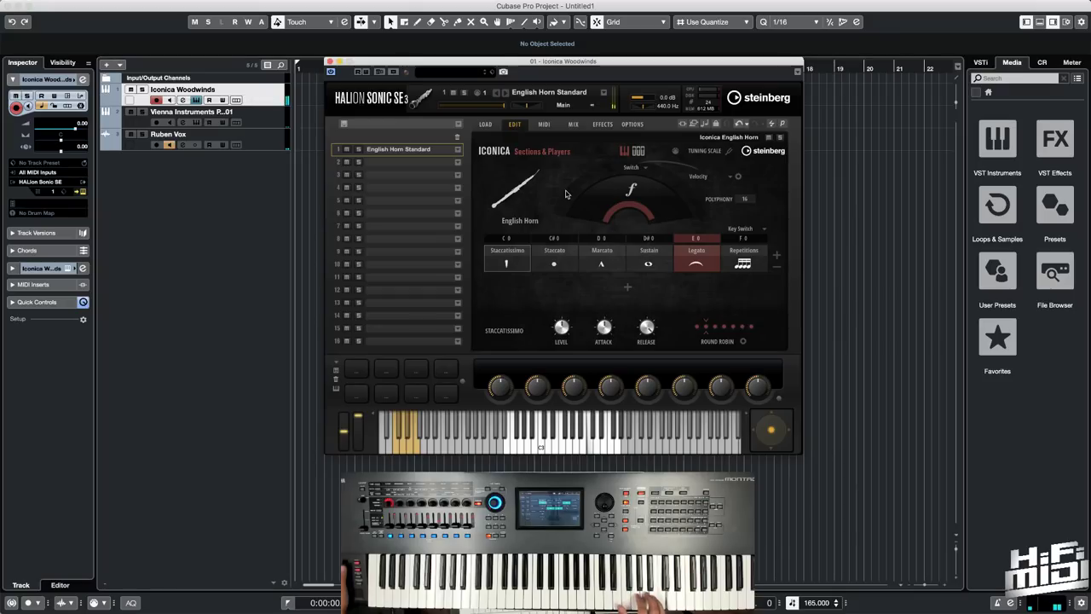
left_click(556, 251)
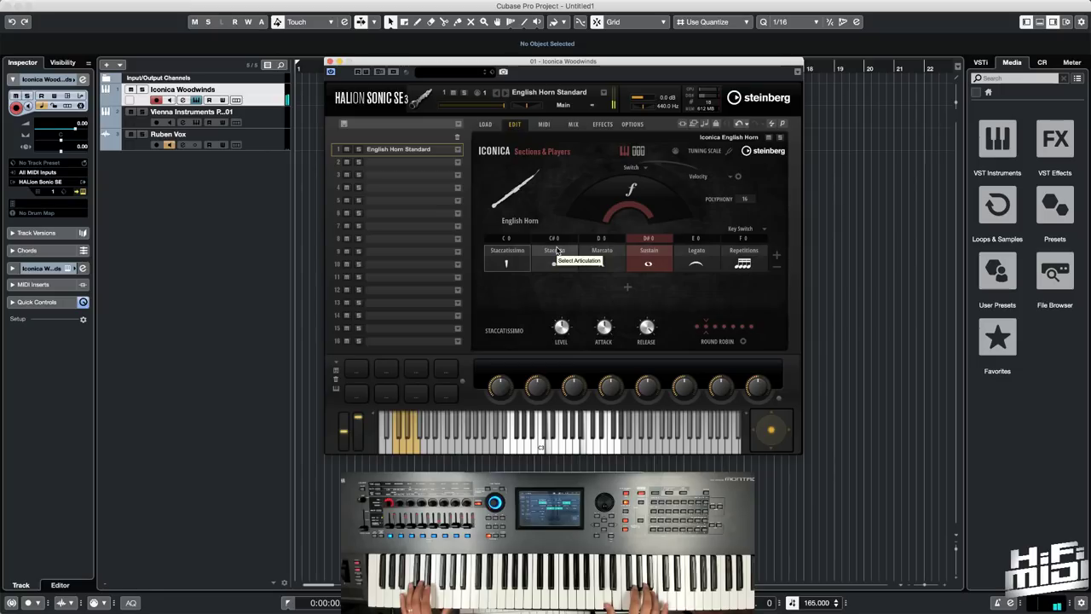
left_click(486, 124)
left_click(572, 198)
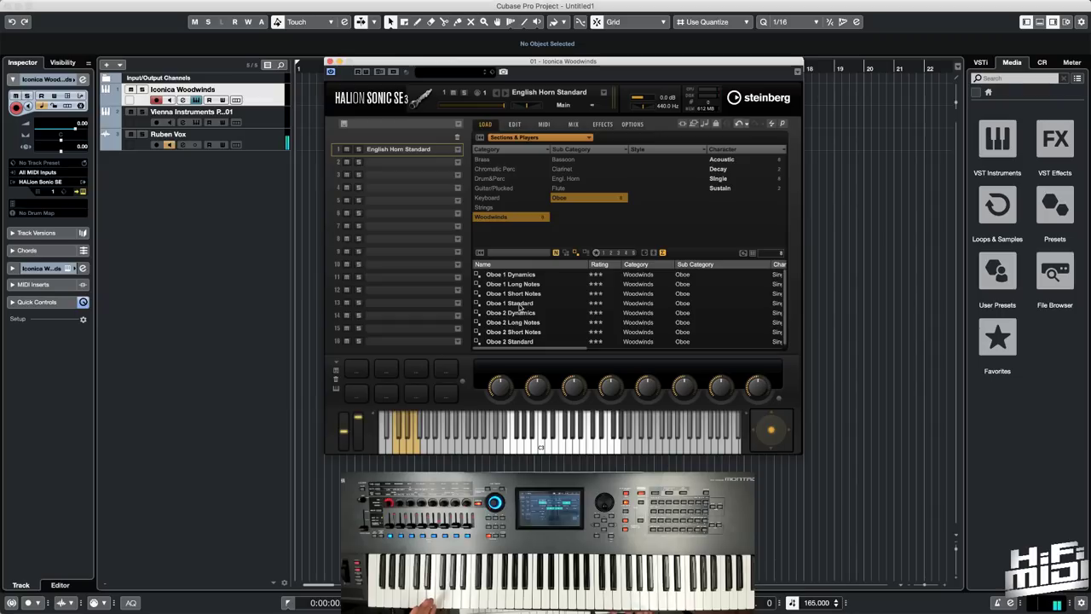
Step: Load Oboe 1 Standard in HALion and 35 Oboe I patch 01 OB1_perf-legato_noVib in Vienna
left_click(520, 304)
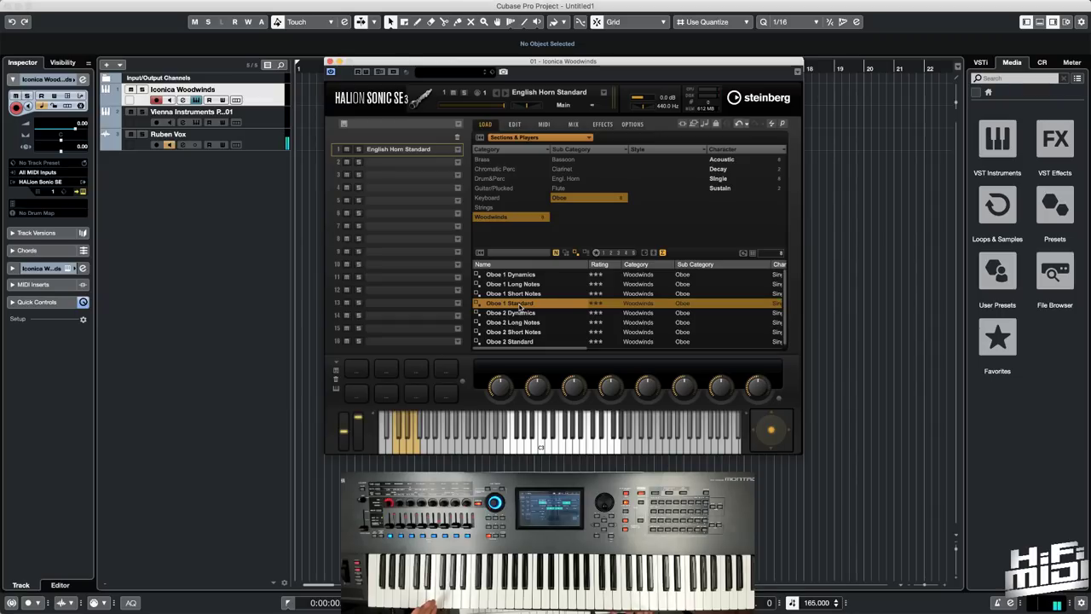
key("Down")
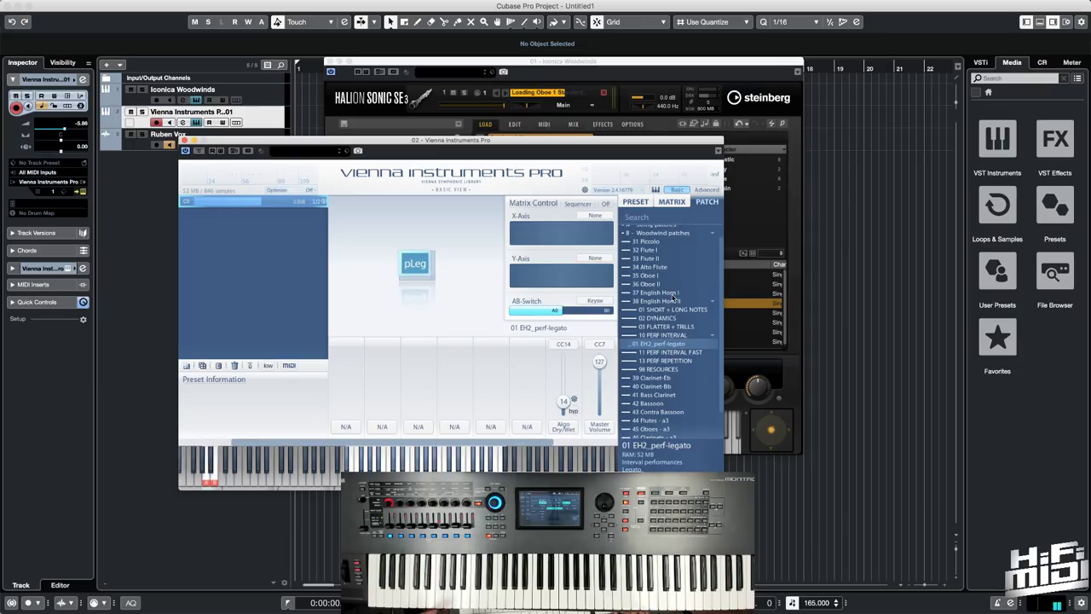
left_click(649, 275)
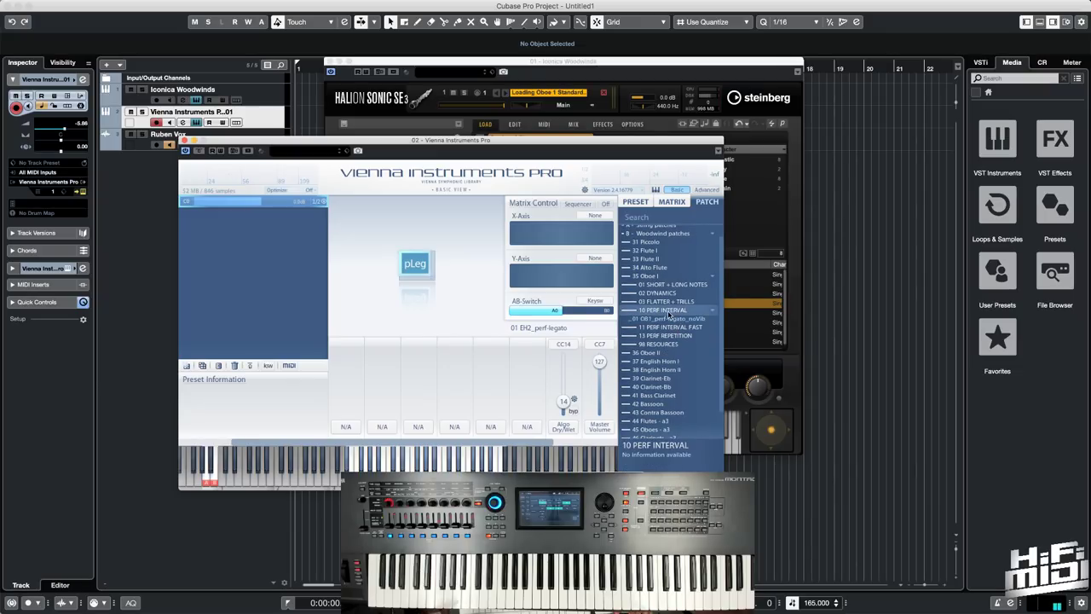
left_click_drag(669, 318, 422, 266)
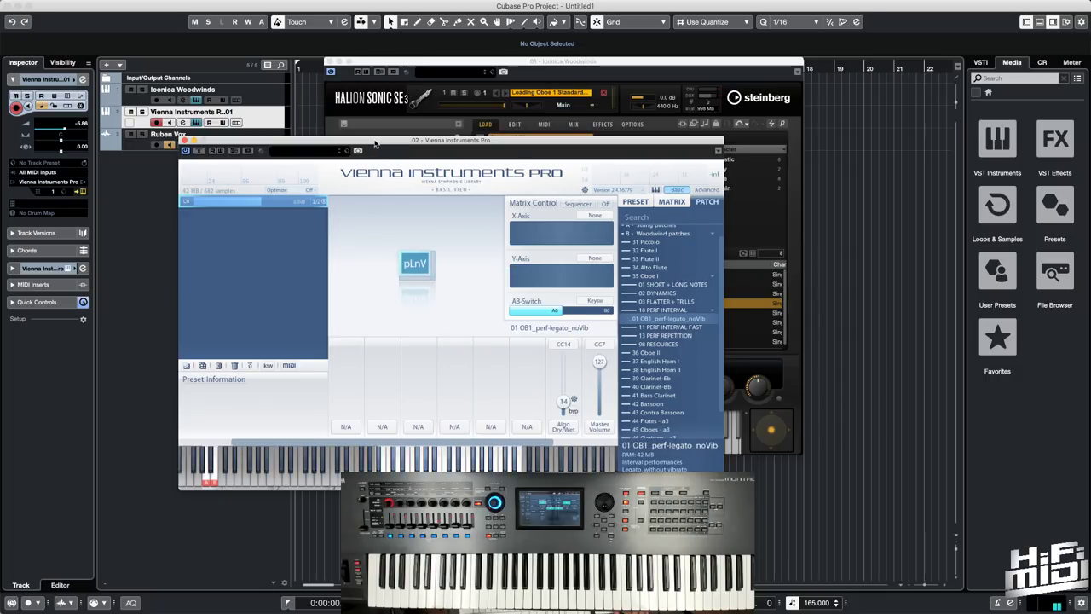
left_click(266, 94)
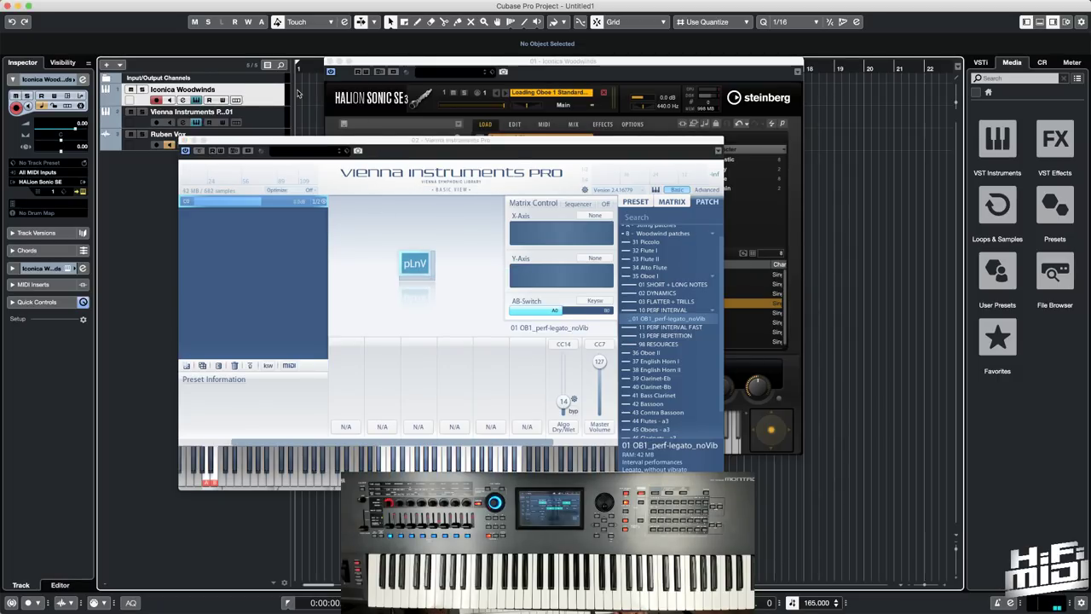
left_click(526, 72)
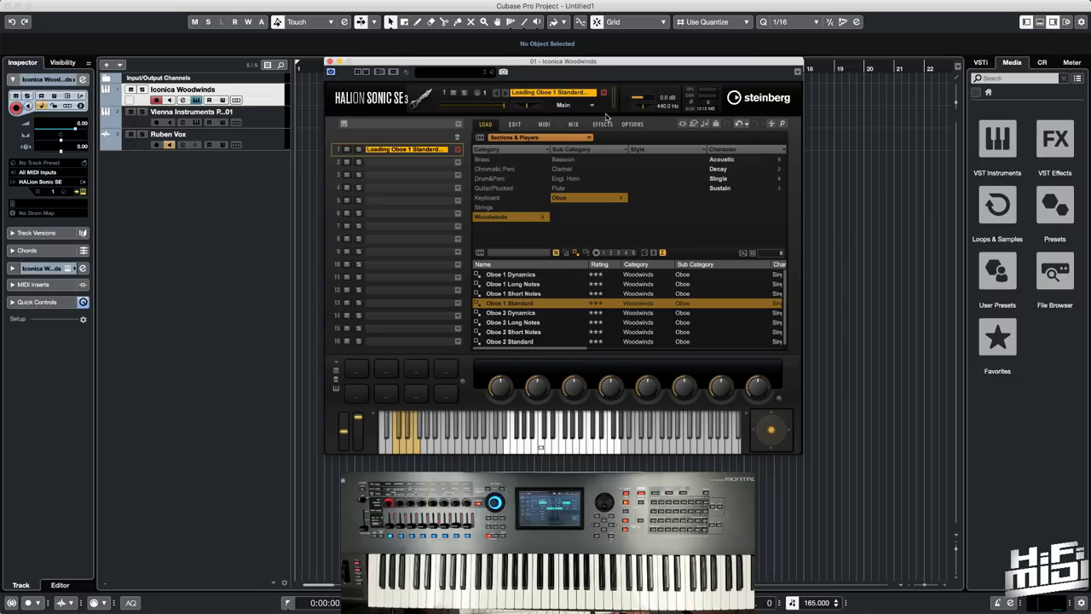
Step: Show Oboe 1 Standard's articulation page and list the articulations available for its Legato slot
left_click(512, 125)
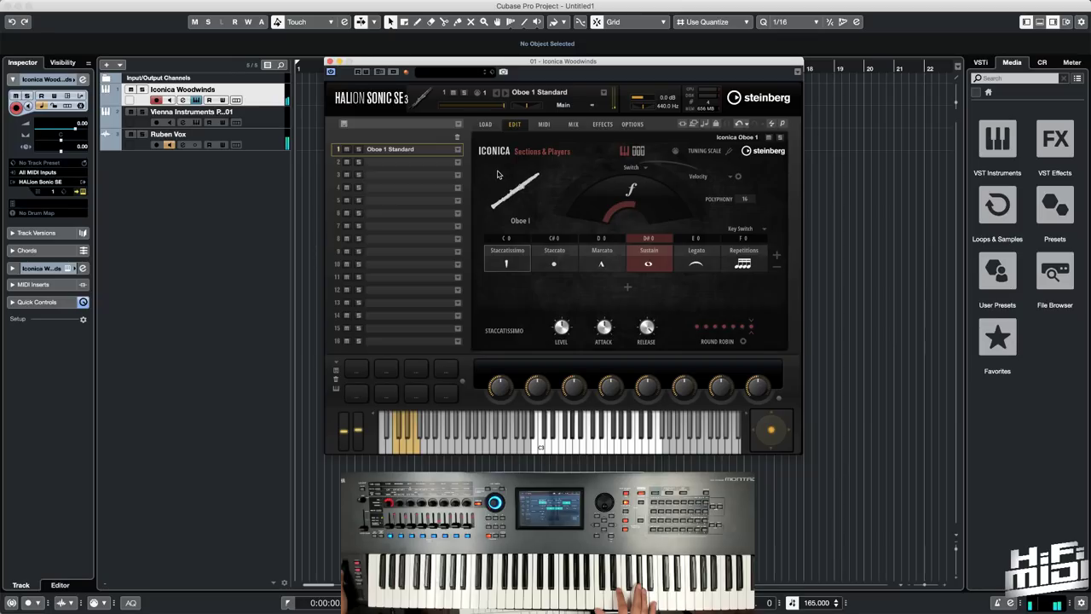
left_click(706, 254)
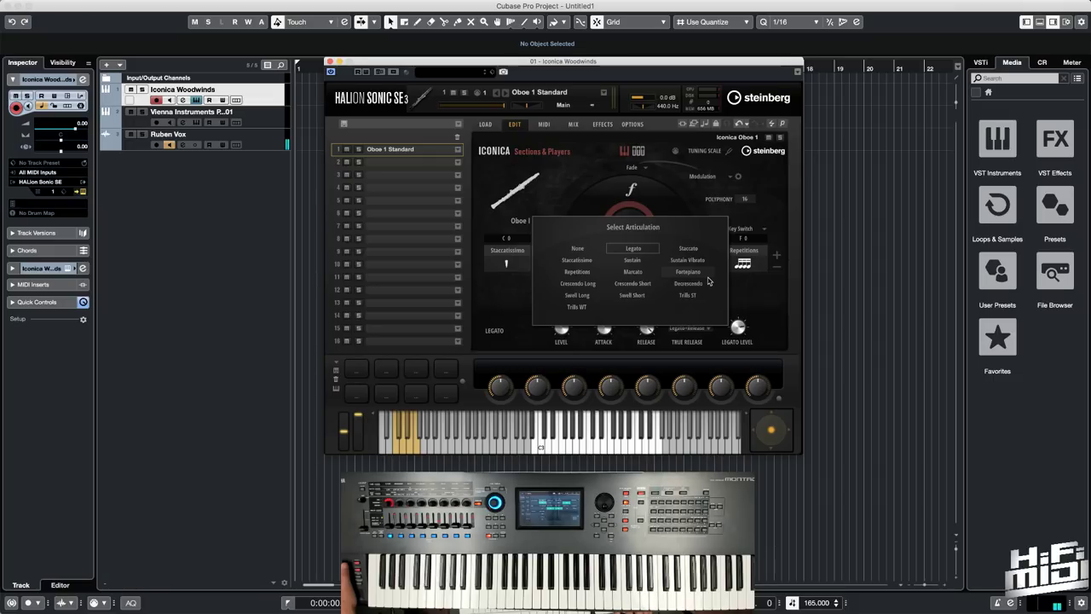
Step: Dismiss the articulation list unchanged, keeping Oboe 1 on Legato (keyswitch E0)
left_click(747, 296)
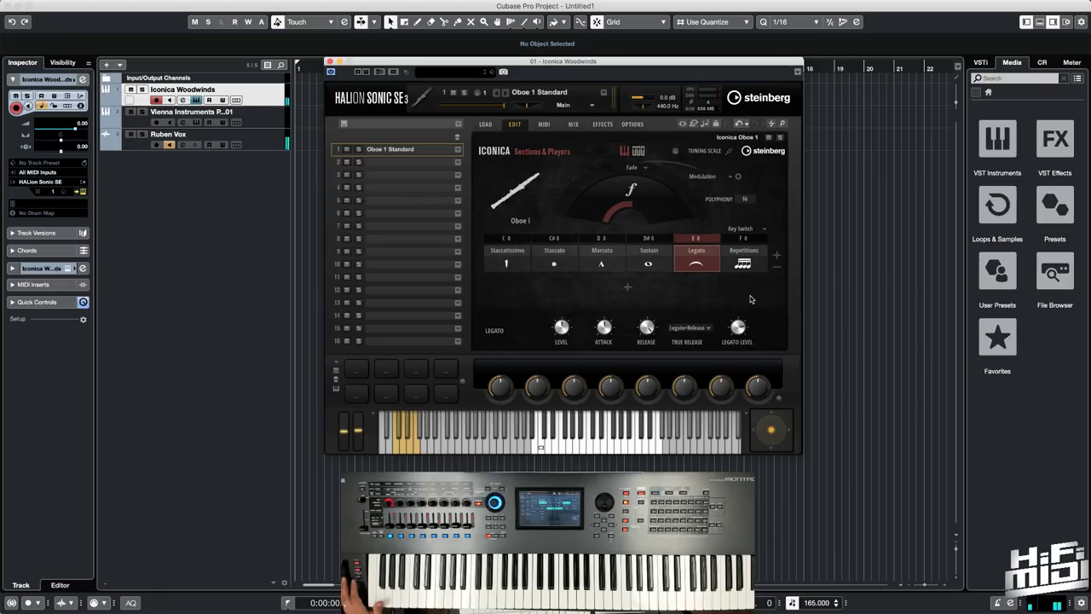
Step: Load Oboe 2 Standard into slot 1, view its articulation page, then bring up Vienna Instruments Pro
left_click(485, 124)
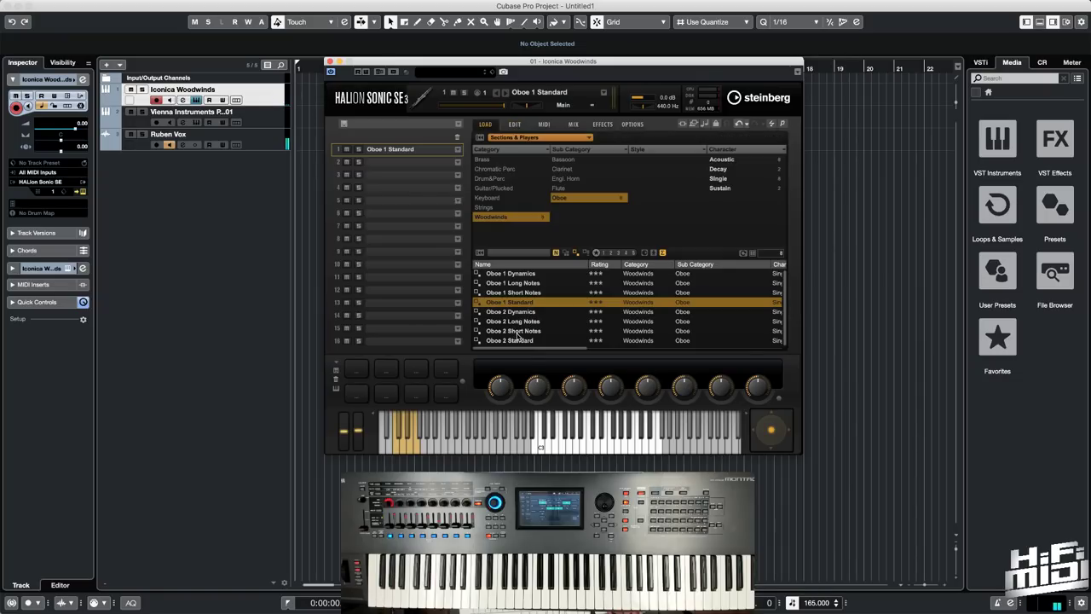
double_click(522, 340)
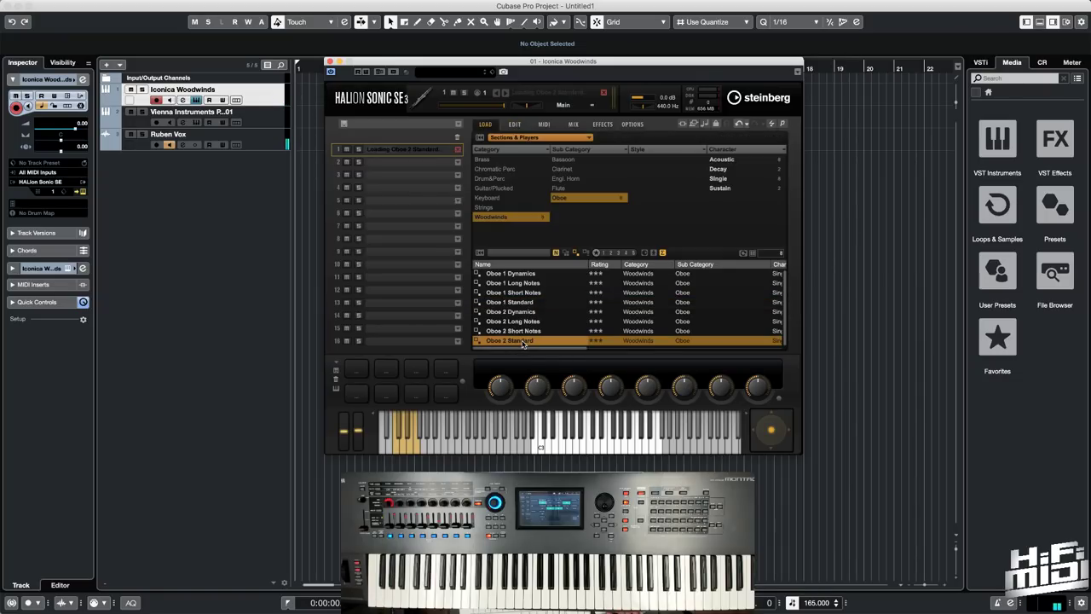
left_click(514, 125)
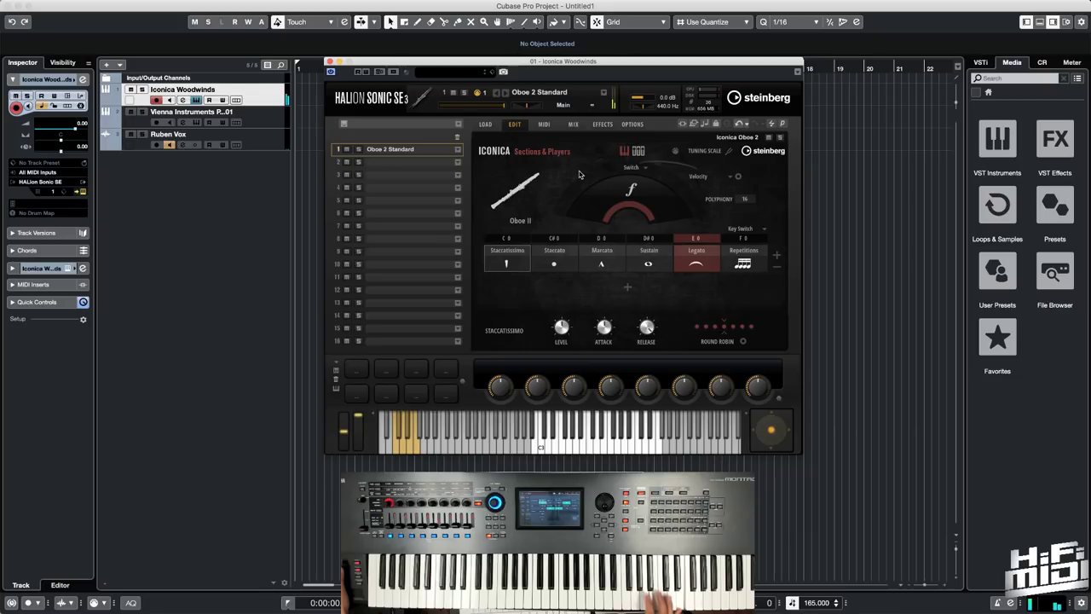
key("Down")
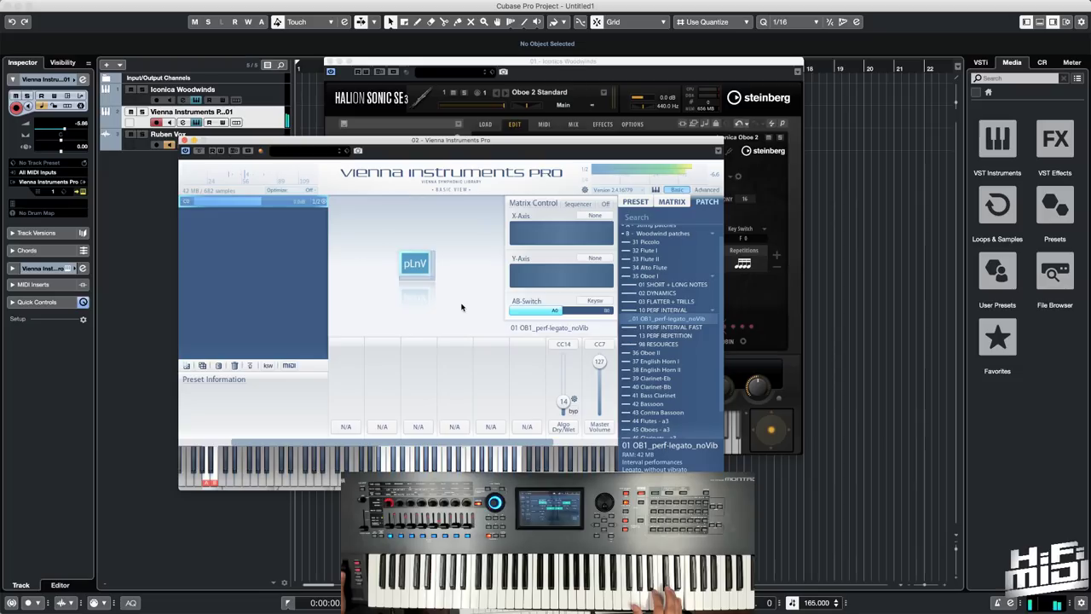
Step: Load the 36 Oboe II patch 01 OB2_perf-legato in Vienna Instruments Pro and select the Iconica Woodwinds track
left_click(659, 353)
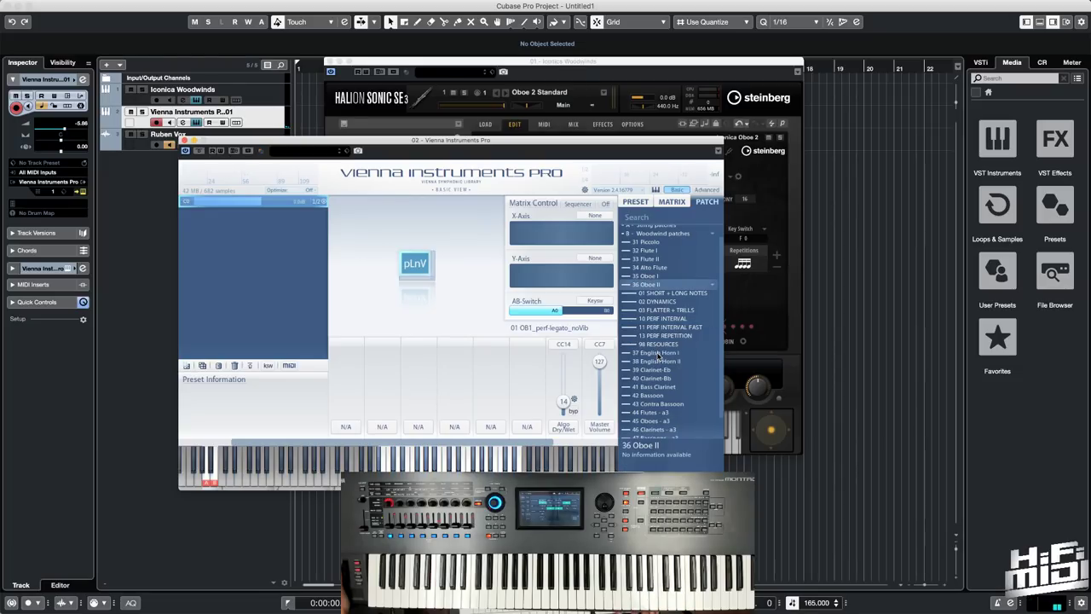
left_click(673, 321)
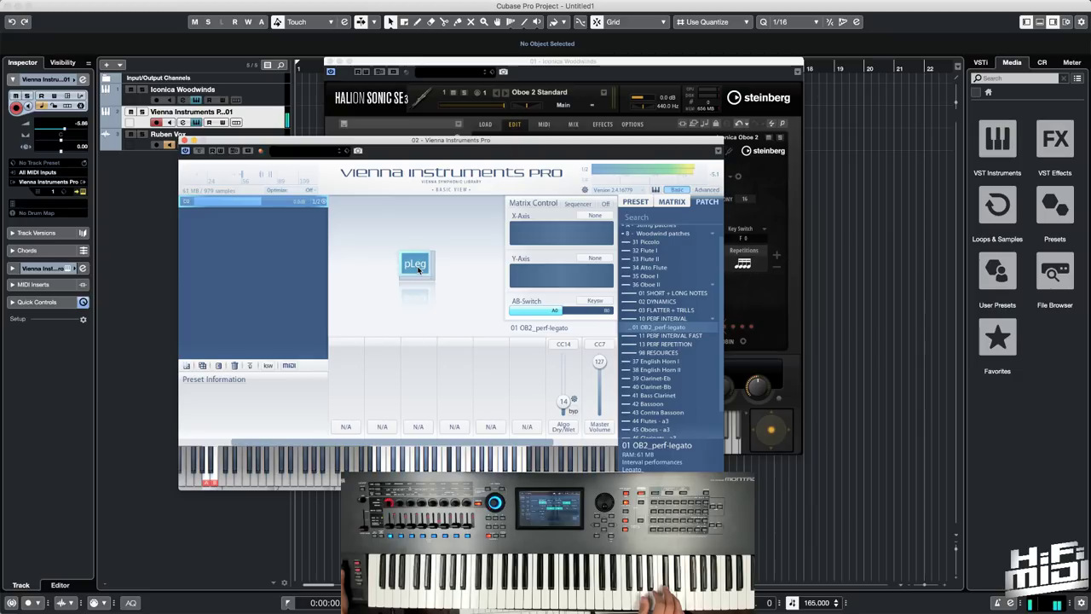
left_click(267, 94)
Step: Close Vienna, then check HALion's MIDI, LOAD and mixer pages for Oboe 2, toggling the Close Small microphone
left_click(184, 141)
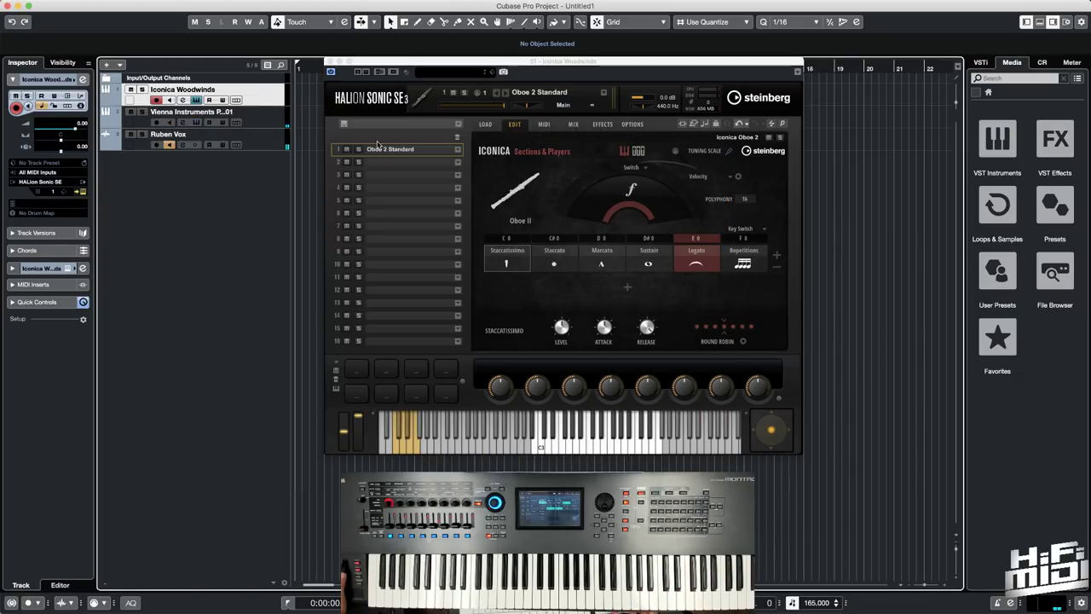
left_click(513, 167)
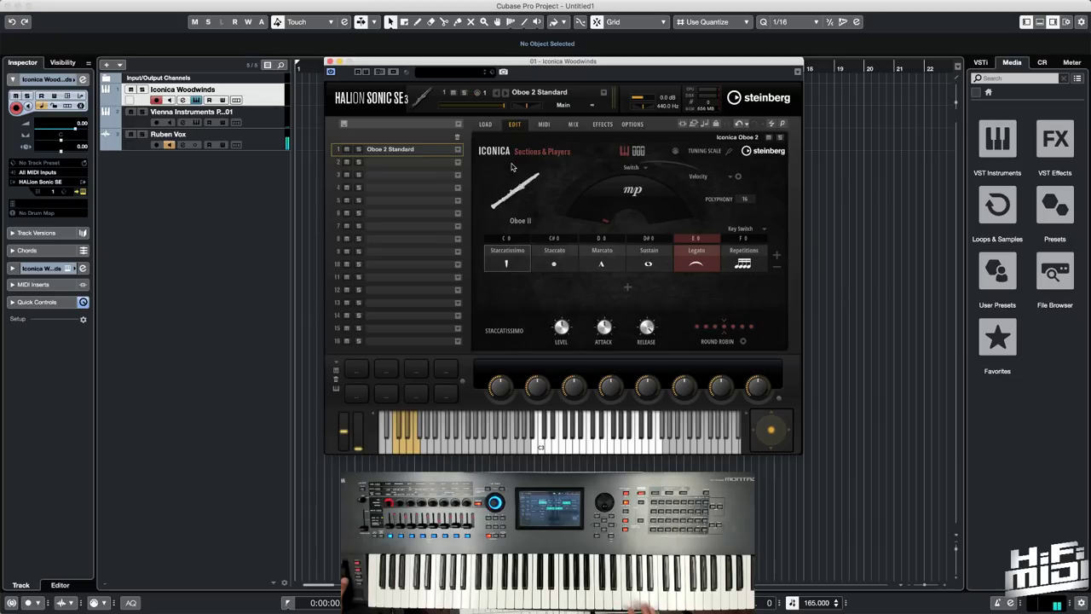
left_click(541, 126)
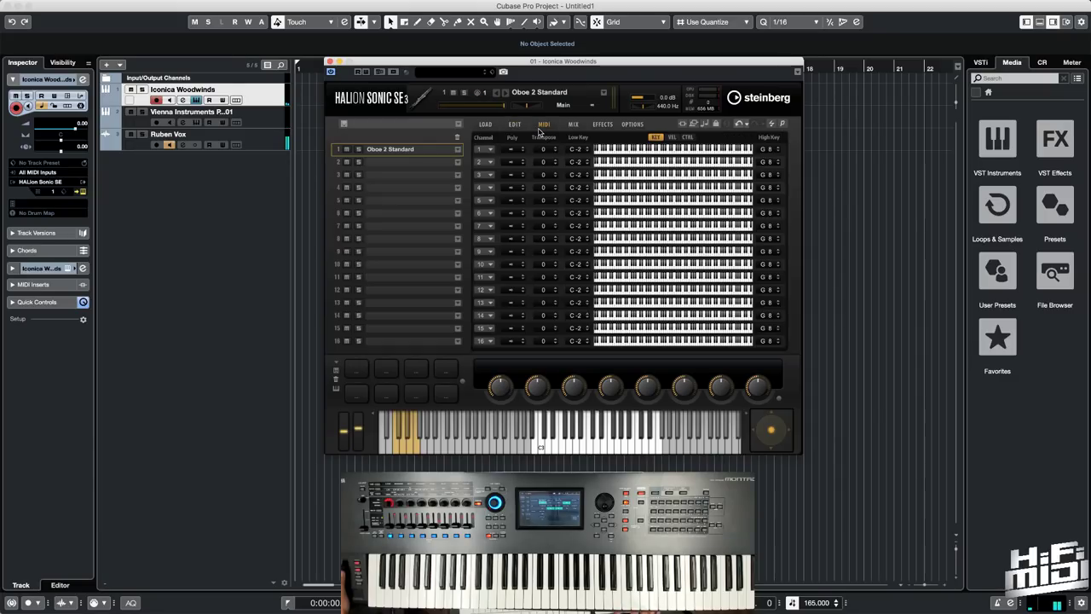
left_click(486, 125)
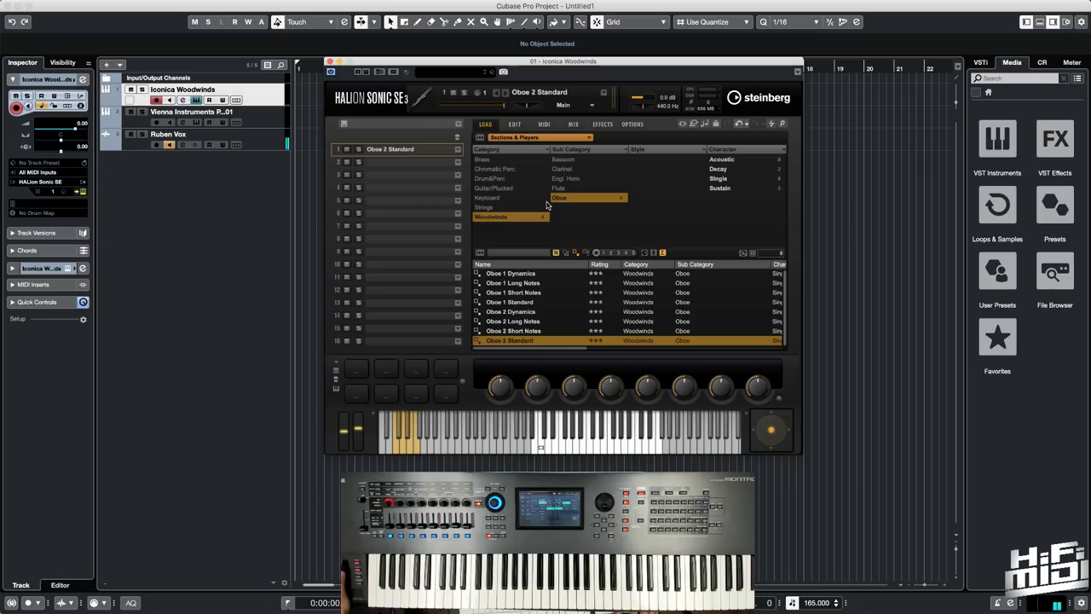
left_click(515, 125)
left_click(540, 291)
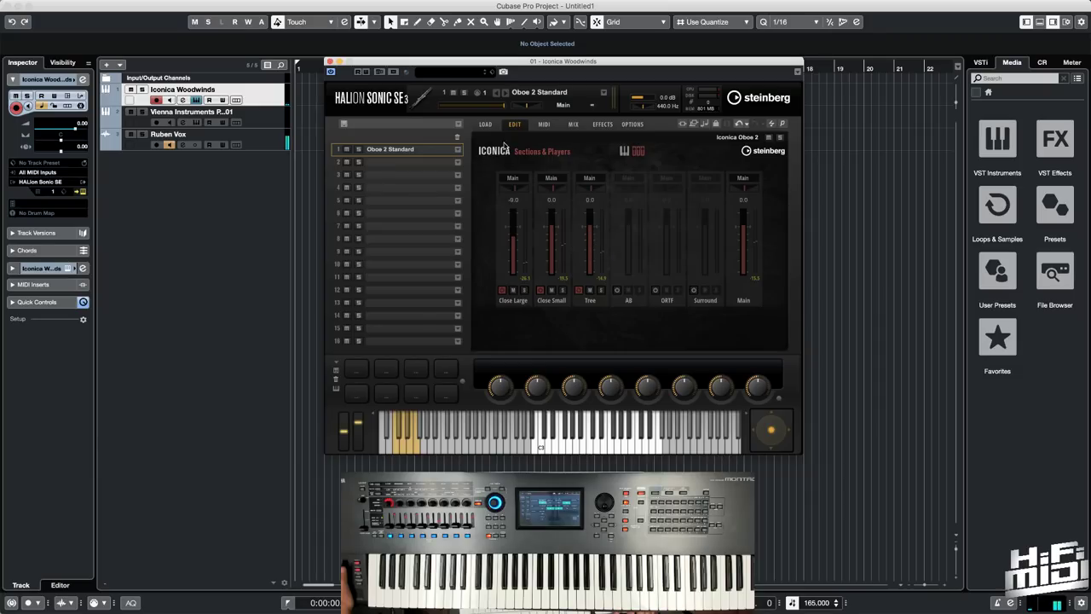
Step: Flip between the preset browser and Iconica pages, ending on Oboe 2's articulations with Legato on E0
left_click(485, 124)
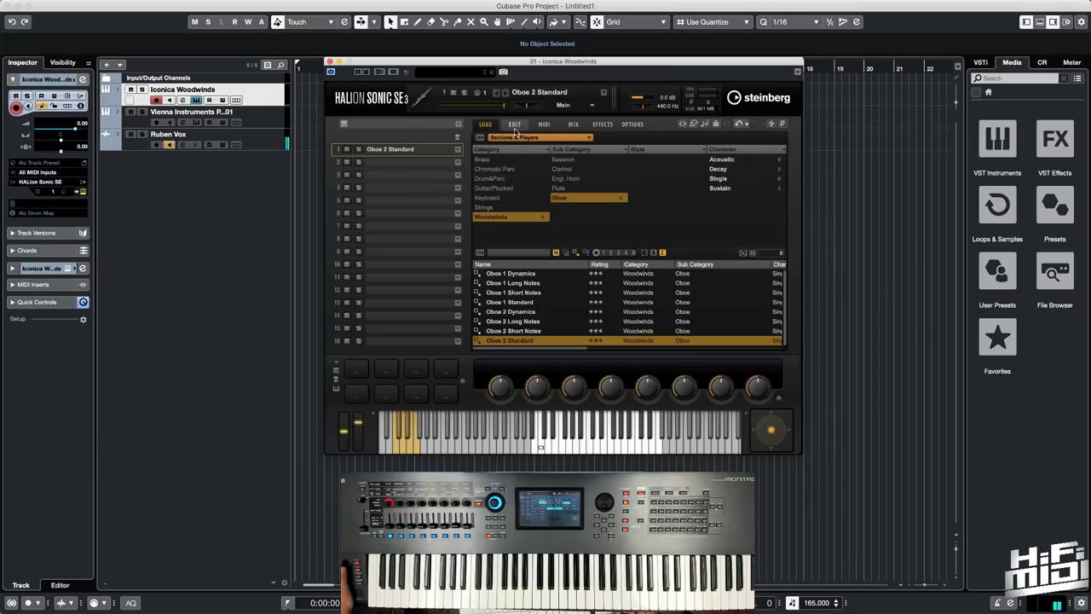
left_click(515, 125)
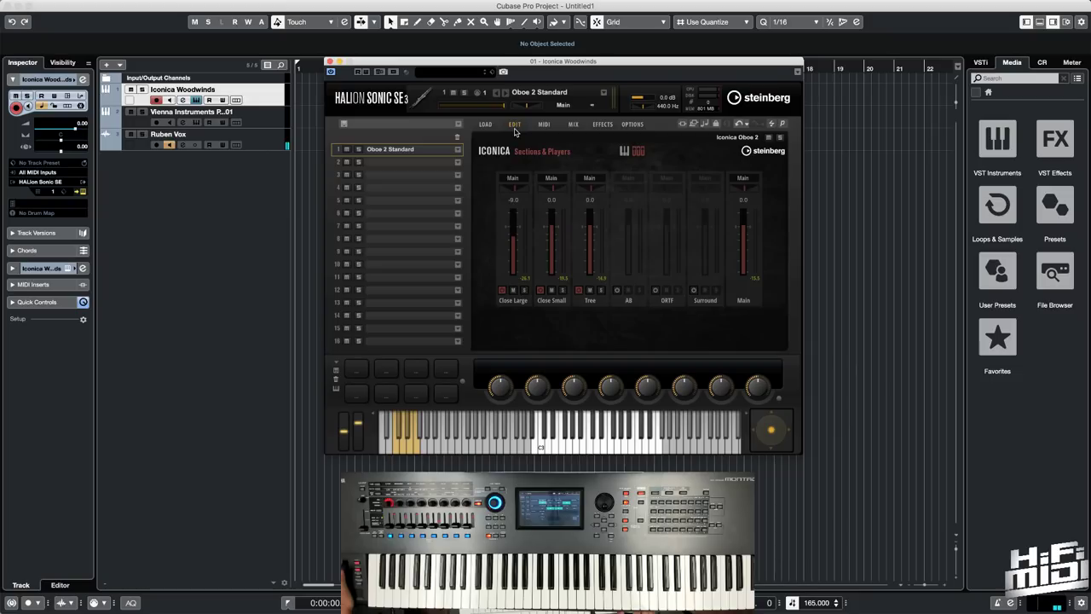
left_click(485, 123)
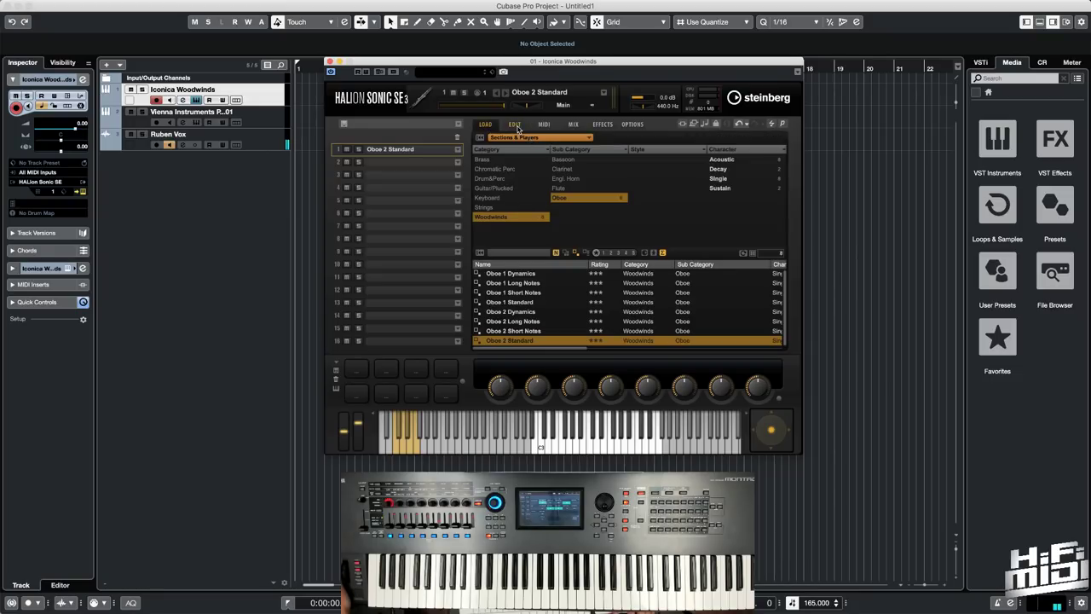
left_click(515, 124)
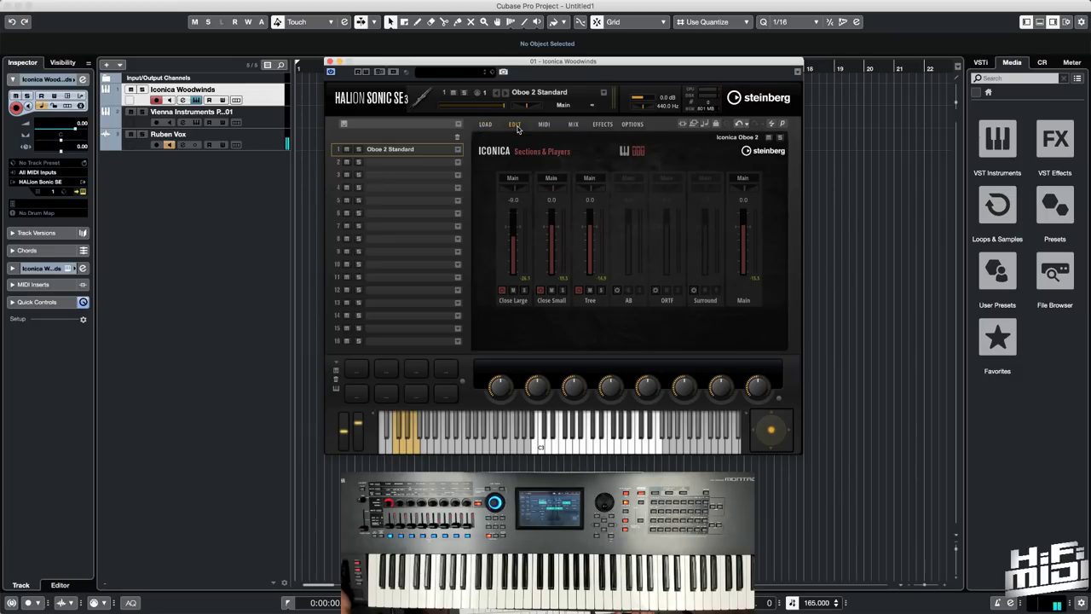
left_click(493, 124)
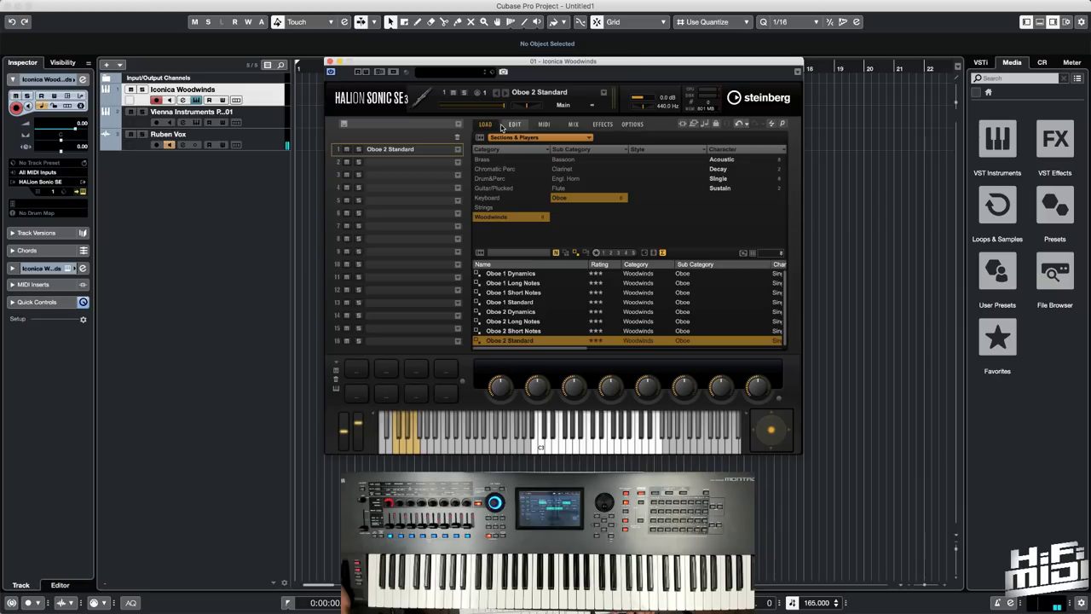
left_click(513, 125)
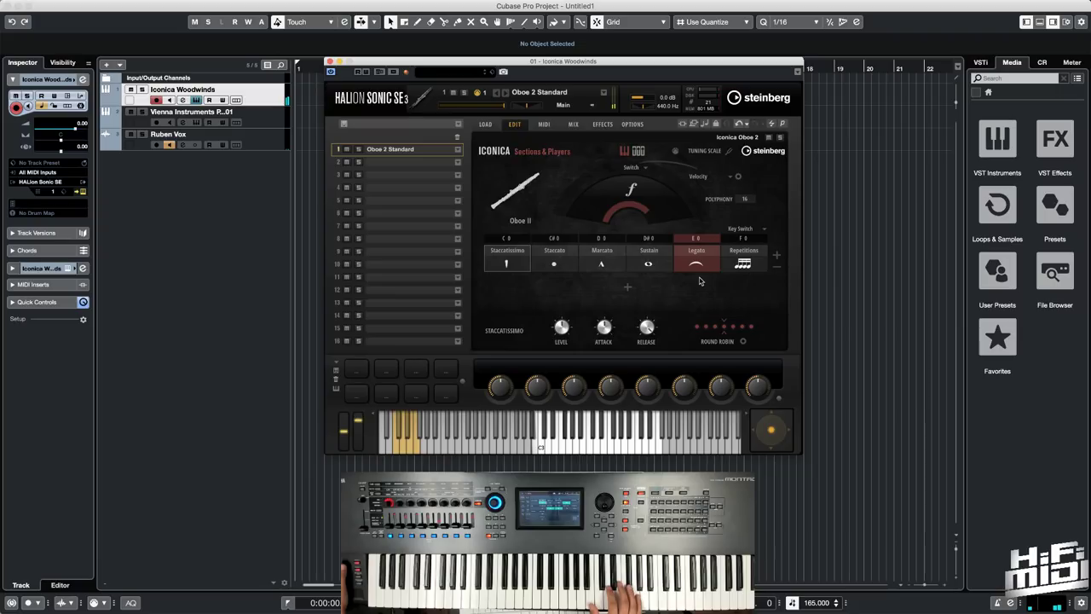
Step: Make Marcato (keyswitch D0) the active oboe articulation, then return to the Woodwinds oboe preset browser
left_click(628, 286)
left_click(559, 202)
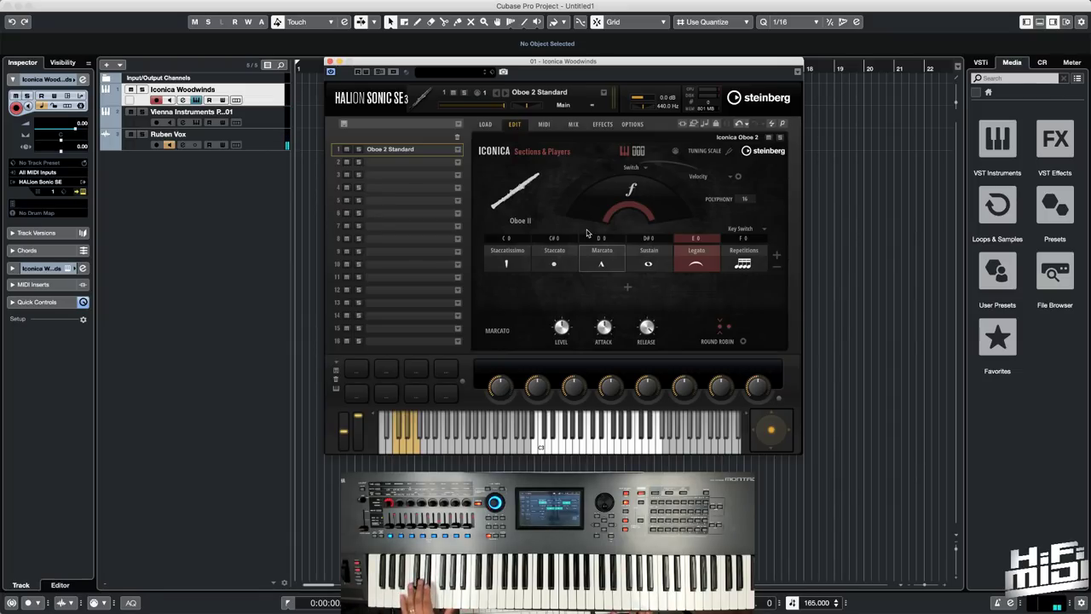
left_click(605, 239)
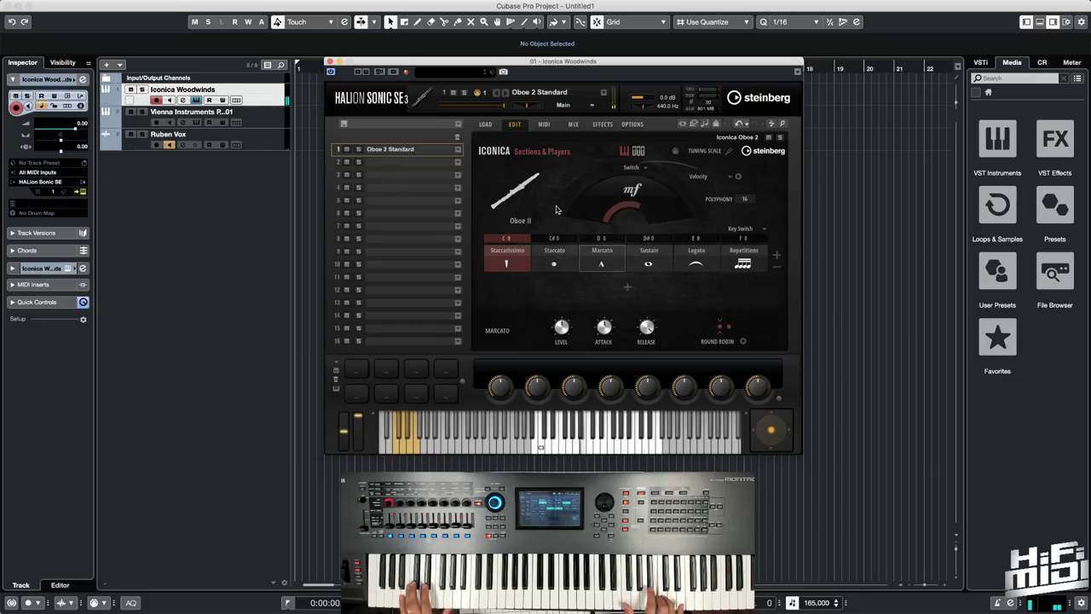
left_click(485, 125)
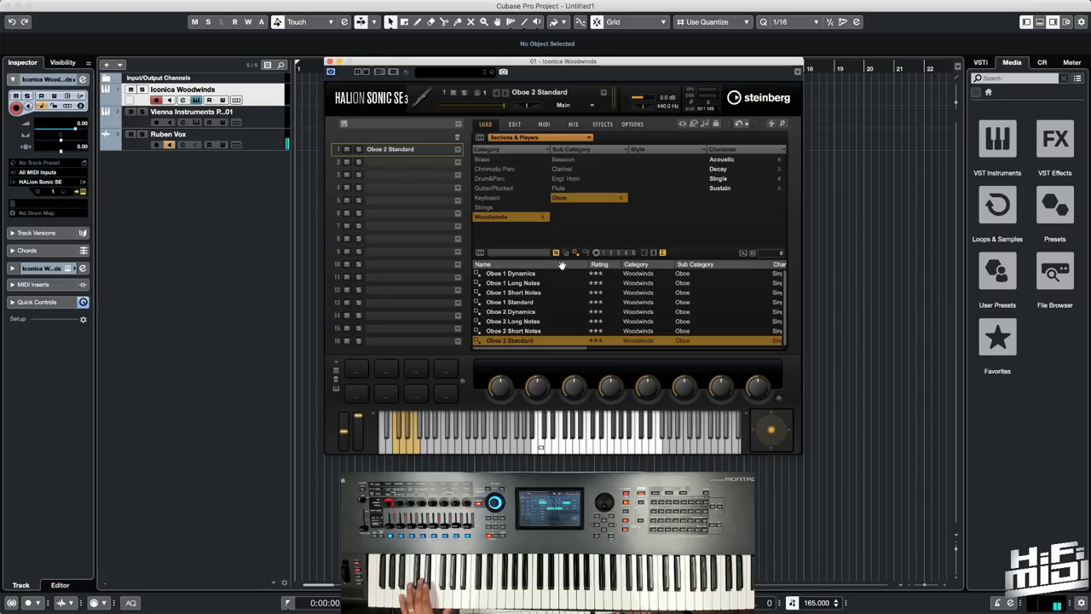
left_click(575, 160)
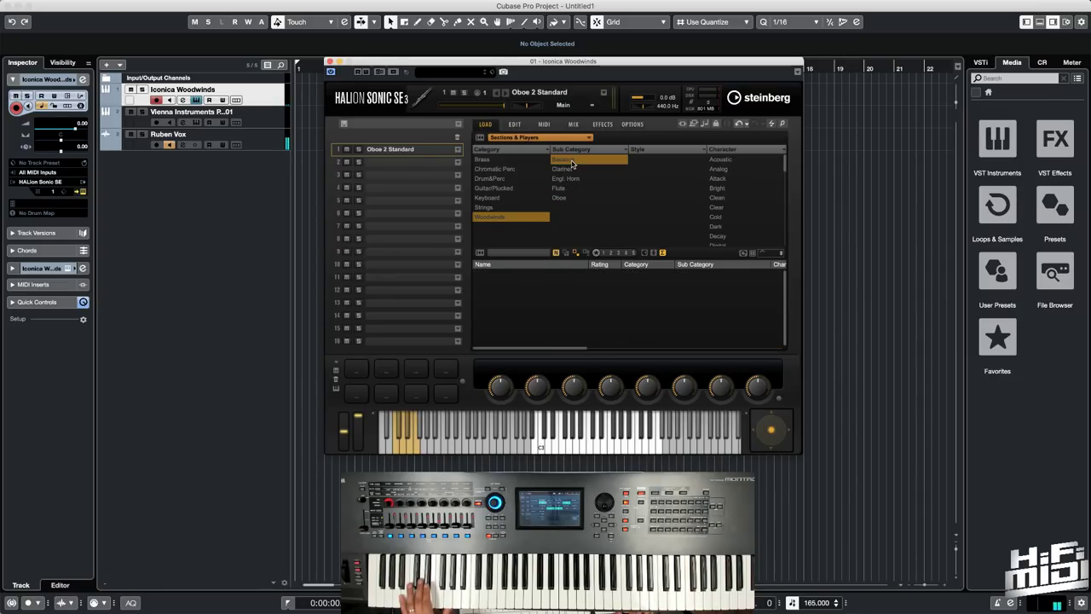
left_click(577, 170)
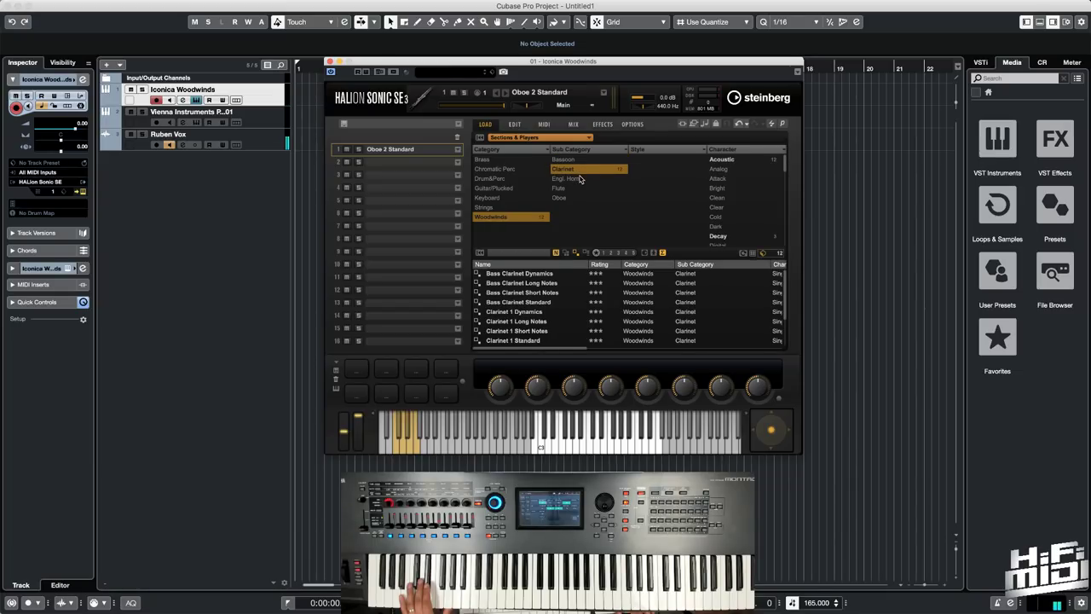
left_click(563, 198)
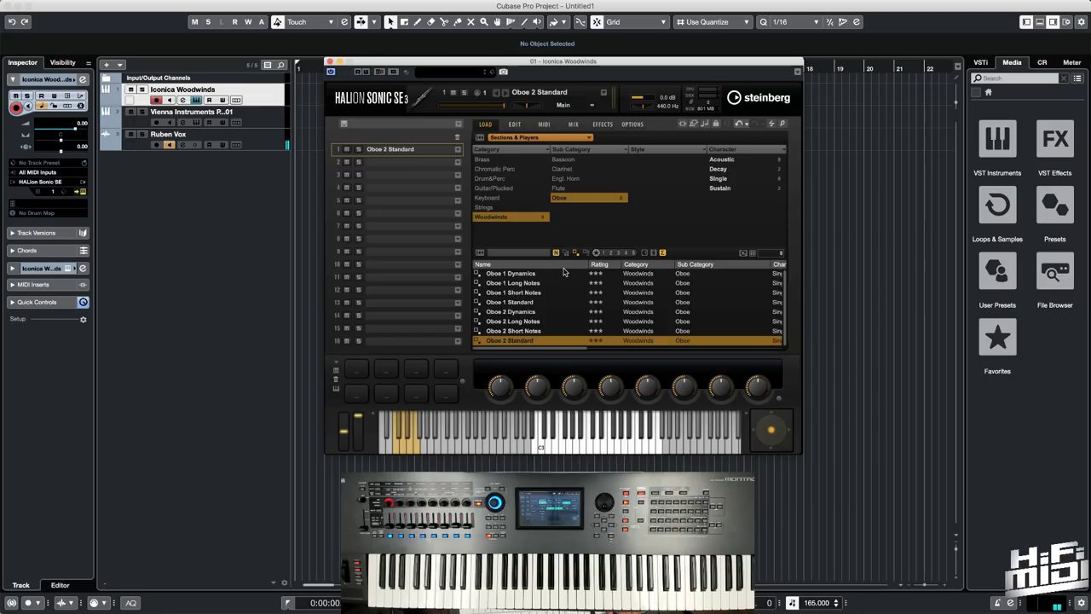
Step: Return to Oboe 2's articulation page via the Iconica mixer and list choices for the Staccatissimo C0 slot
left_click(514, 124)
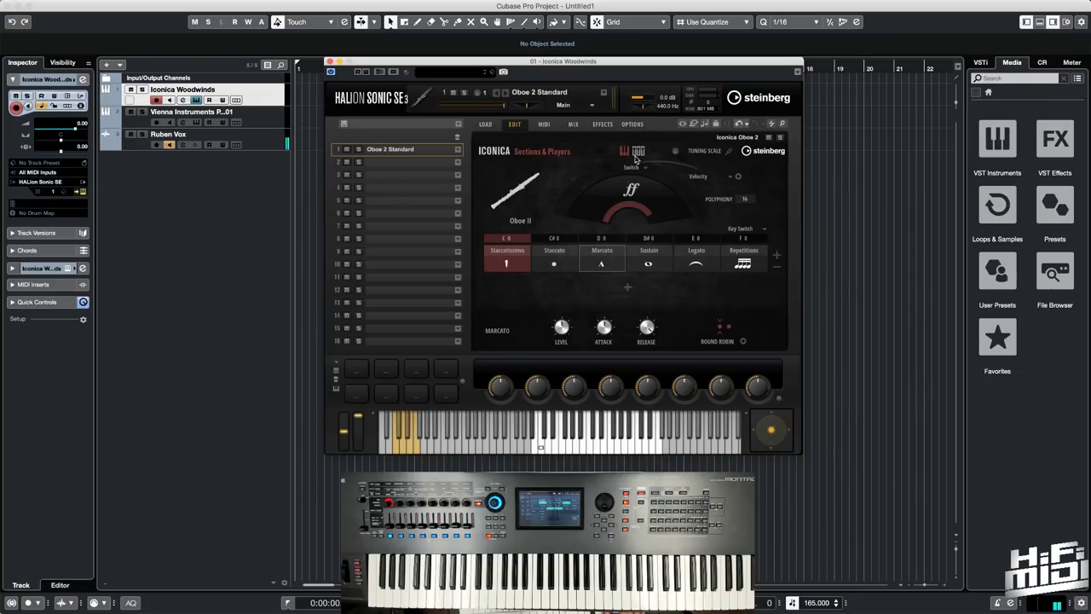
left_click(635, 154)
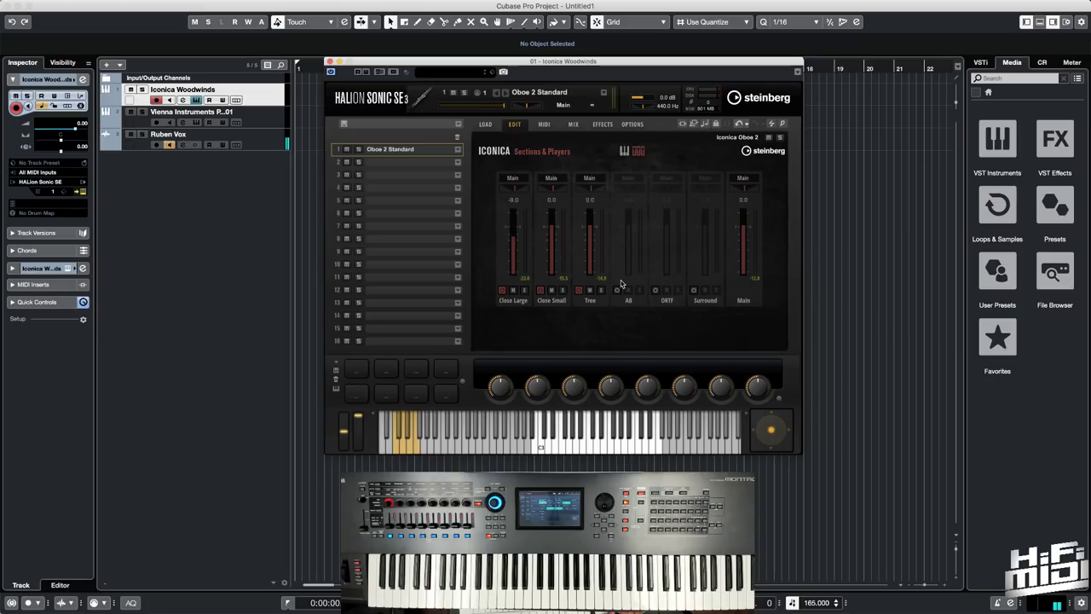
left_click(621, 284)
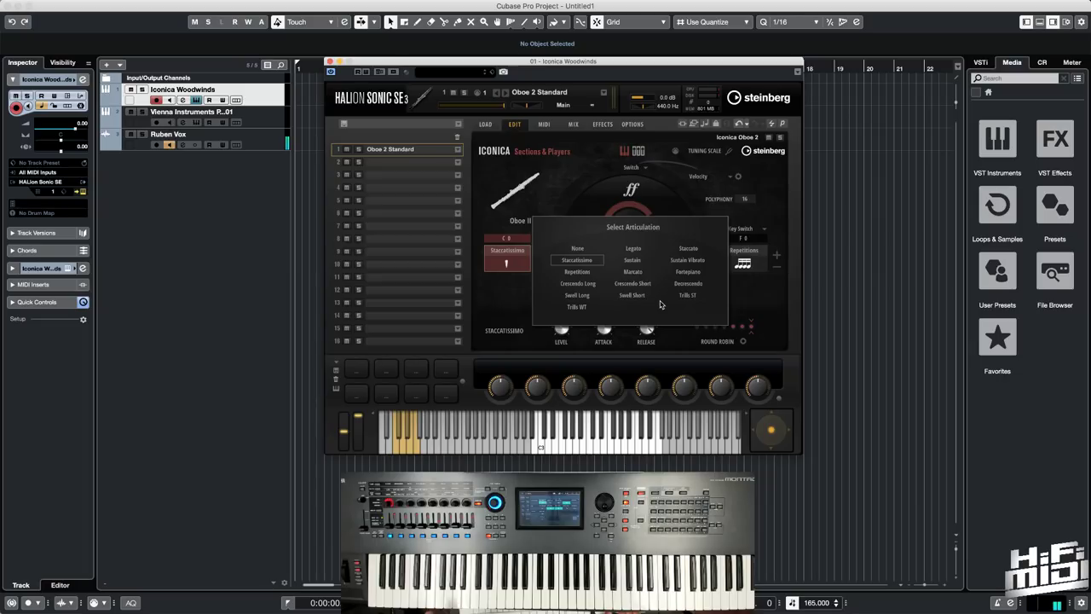
Step: Close the articulation list unchanged, leaving Staccatissimo active on C0 among six articulations C0–F0
left_click(546, 225)
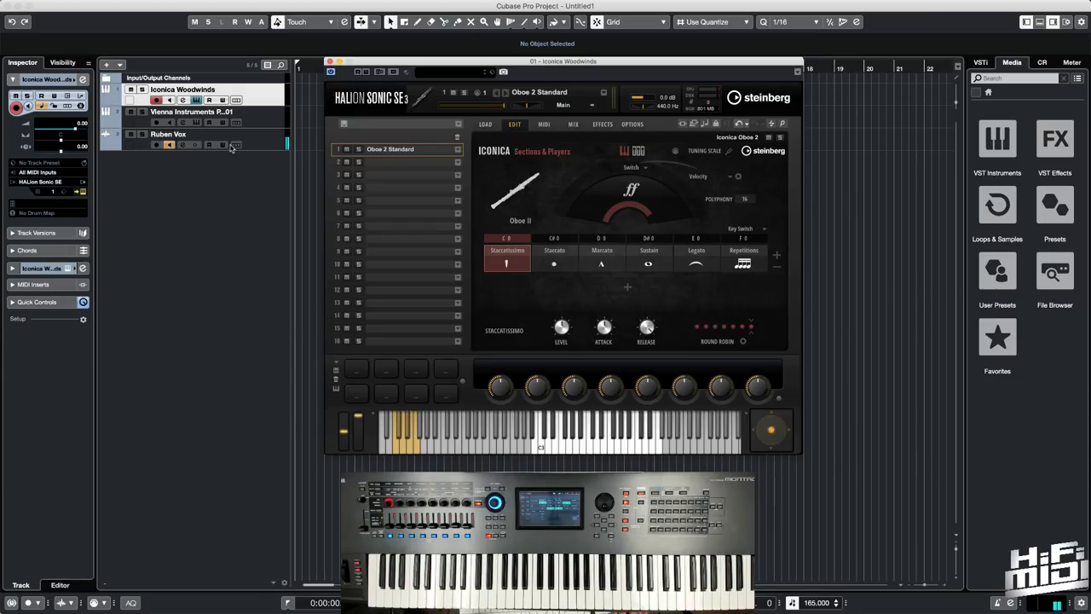
Step: Apply another Humanize curve preset to the Vienna oboe legato patch, then close it and arm the Iconica Woodwinds track
left_click(271, 118)
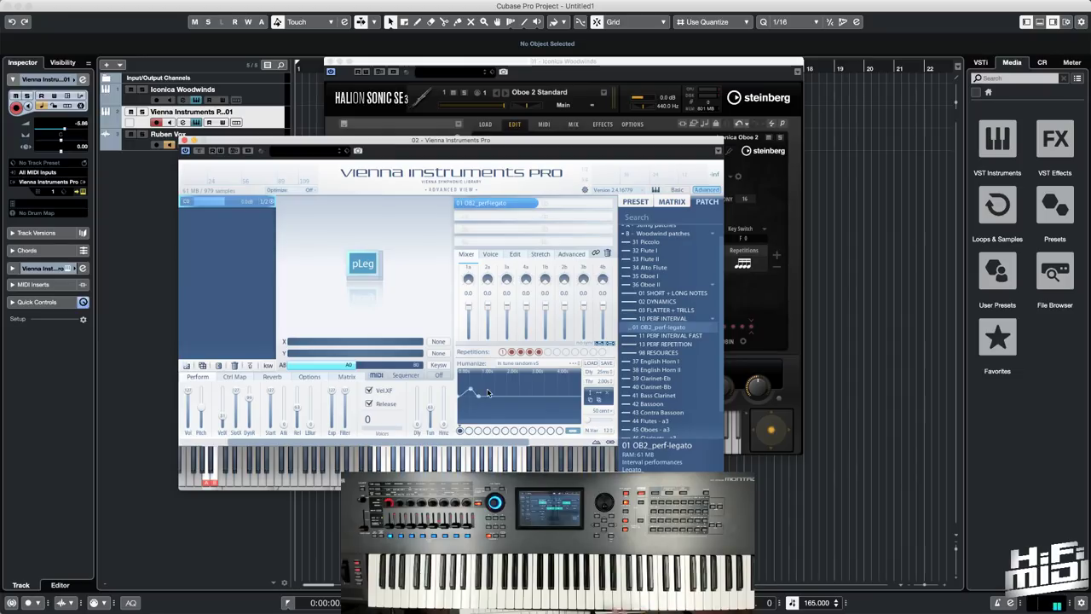
left_click(469, 431)
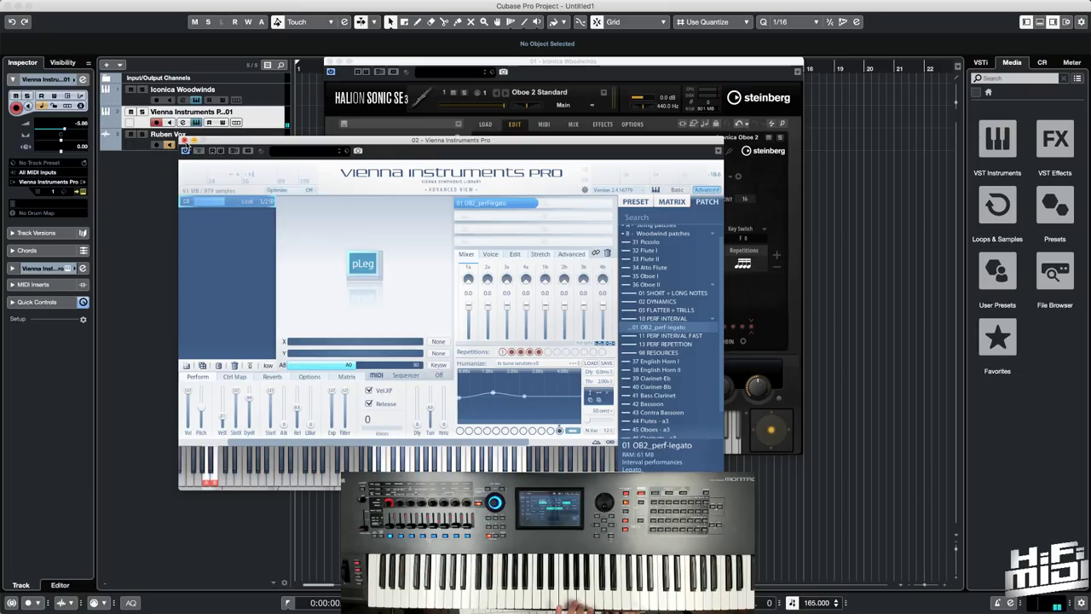
left_click(184, 140)
left_click(247, 104)
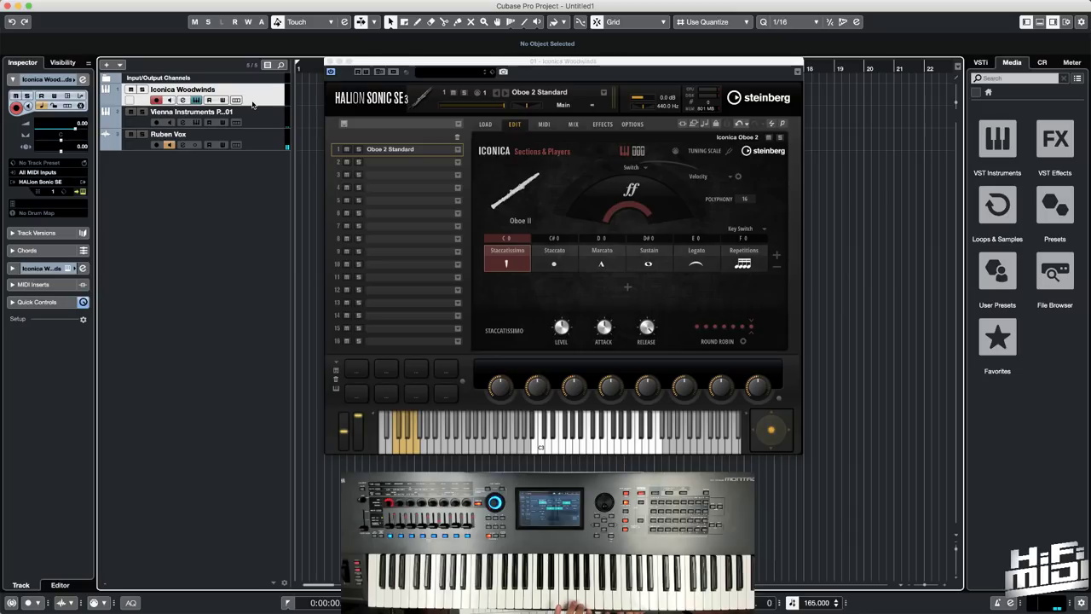
left_click(446, 129)
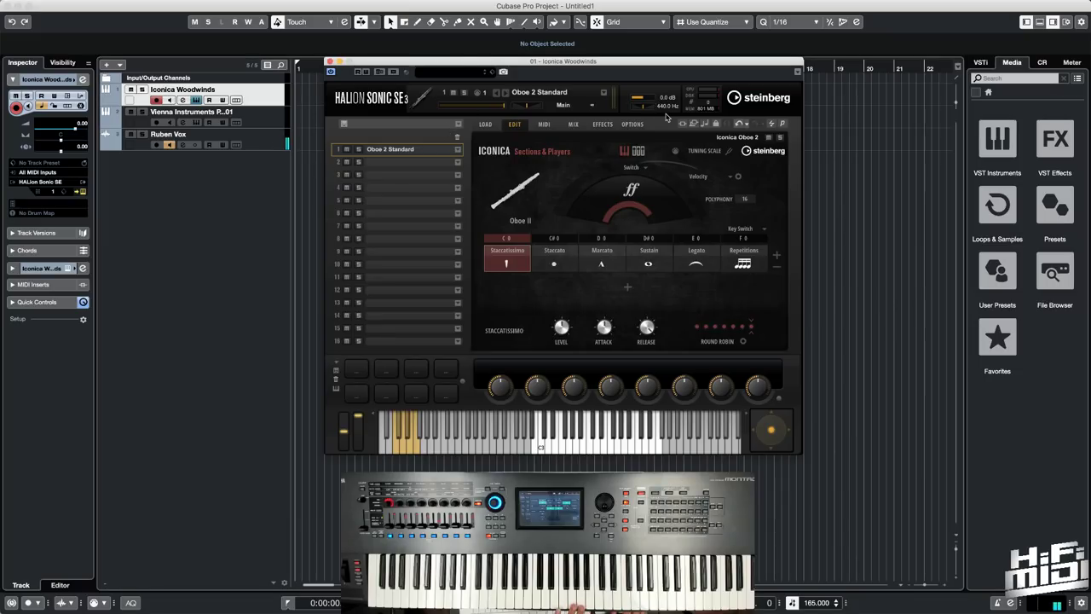